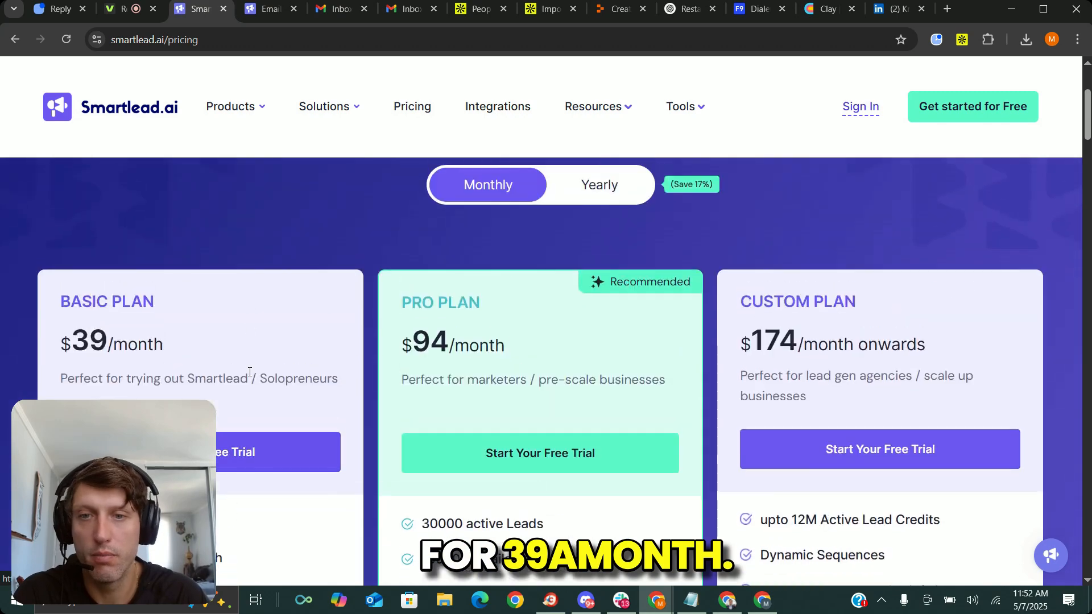
# Compare the Basic, Pro and Custom plans on the pricing page, including their prices, active leads and monthly e-mail allowances.
pyautogui.scroll(-4, 227, 355)
pyautogui.moveTo(421, 312); pyautogui.dragTo(551, 317)
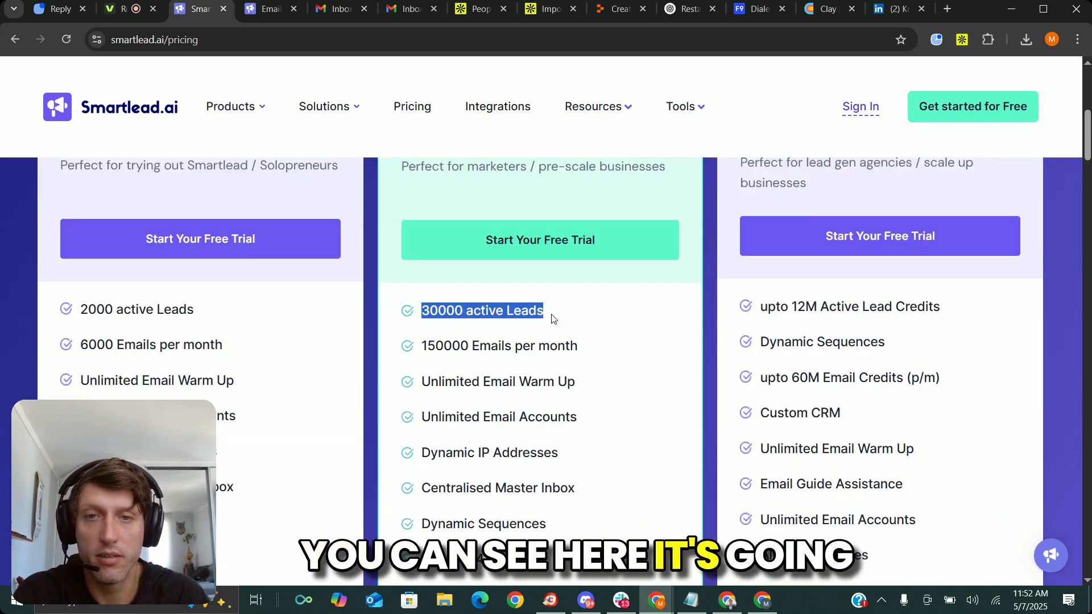
pyautogui.moveTo(436, 312); pyautogui.dragTo(410, 316)
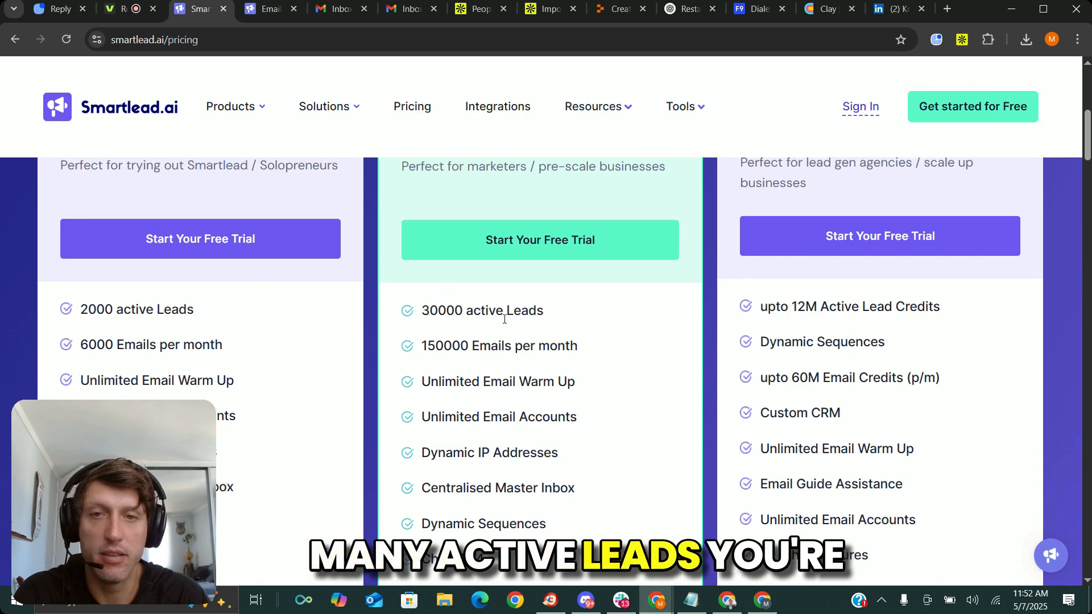
pyautogui.moveTo(582, 351); pyautogui.dragTo(405, 348)
pyautogui.click(490, 342)
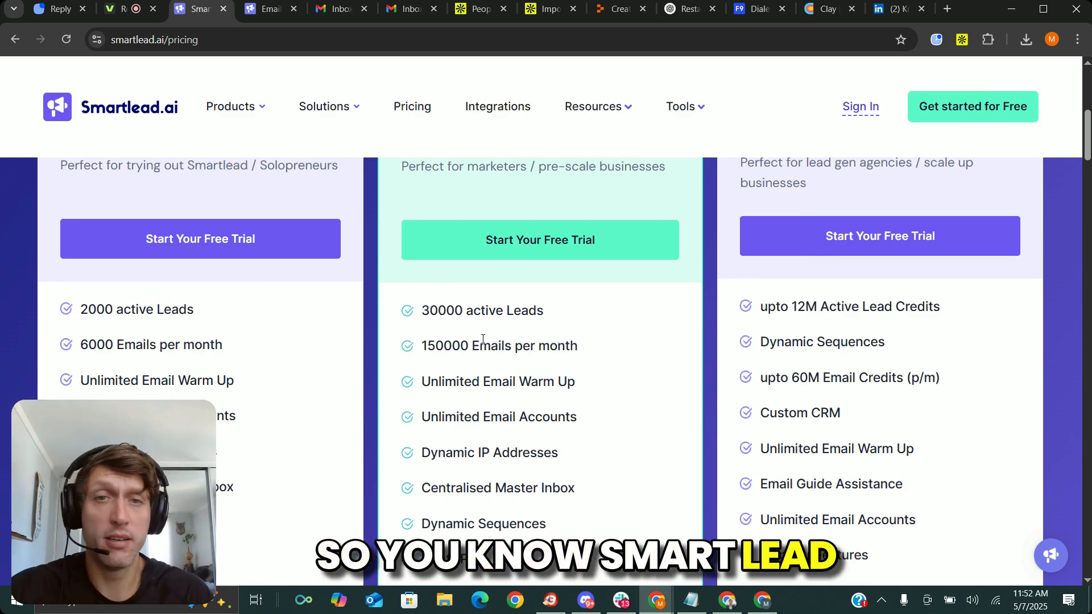
pyautogui.scroll(6, 478, 375)
pyautogui.scroll(-1, 385, 341)
pyautogui.scroll(-1, 374, 327)
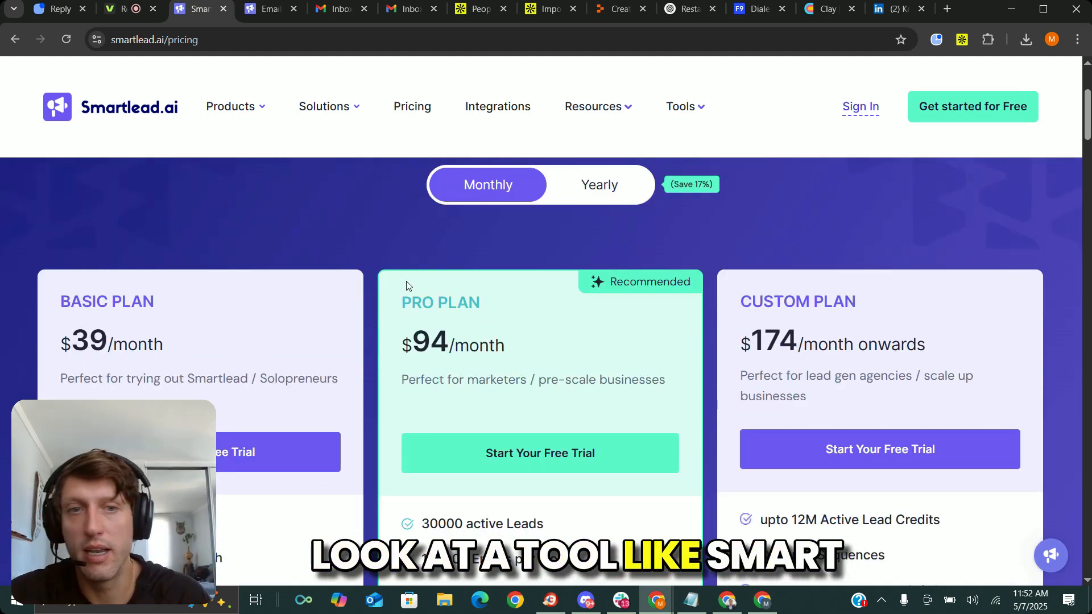
pyautogui.scroll(-3, 402, 282)
pyautogui.scroll(3, 400, 307)
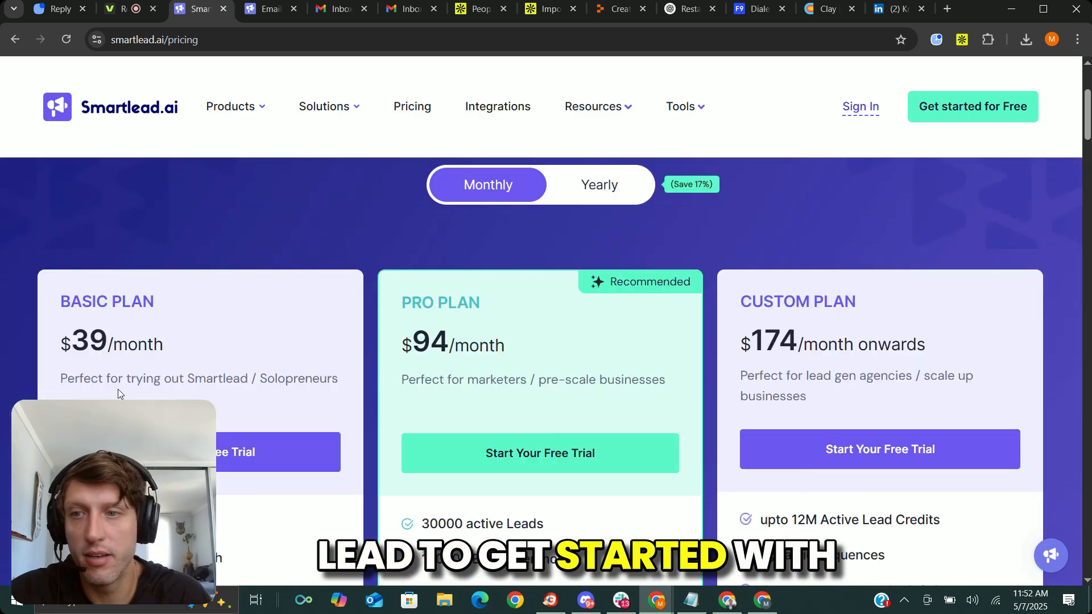
pyautogui.scroll(-2, 333, 298)
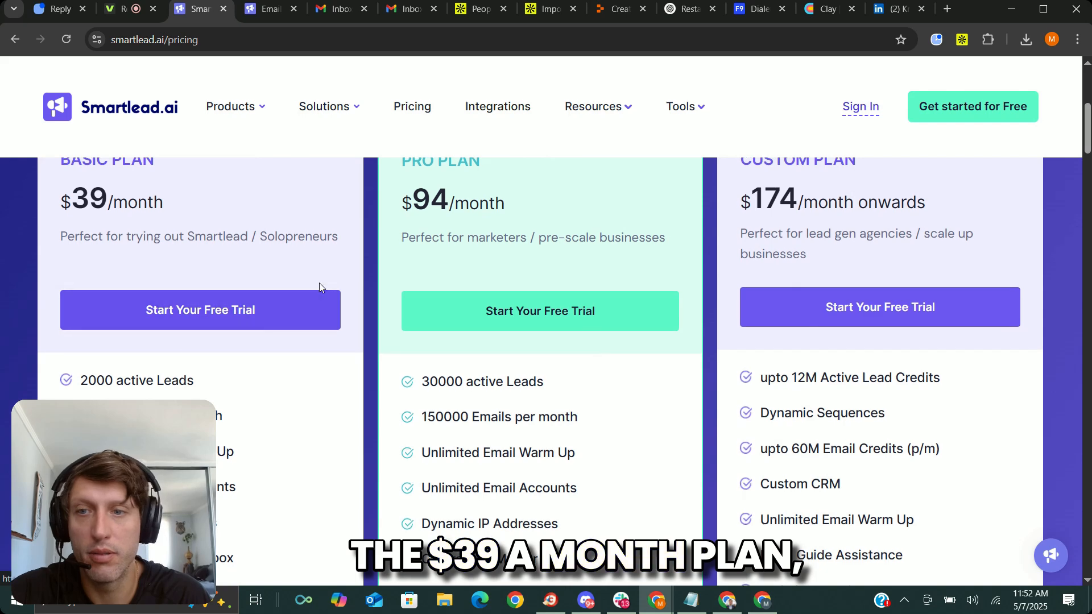
# Look through the connected e-mail accounts in Smartlead, examining providers, daily limits and warmup status.
pyautogui.hotkey('ctrl', 'Tab')
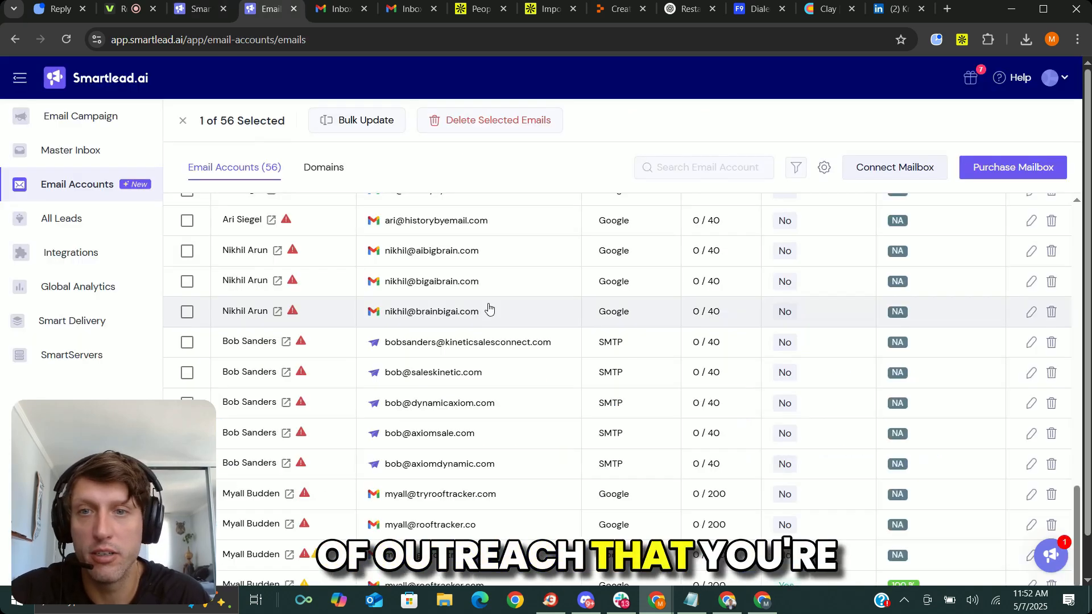
pyautogui.scroll(10, 489, 293)
pyautogui.scroll(5, 541, 302)
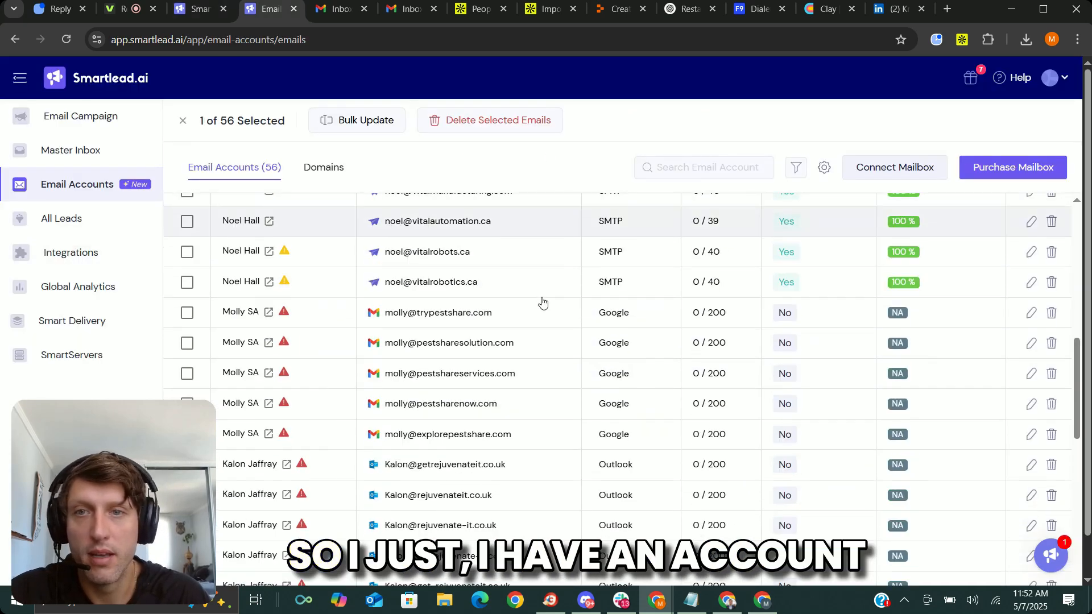
pyautogui.click(200, 8)
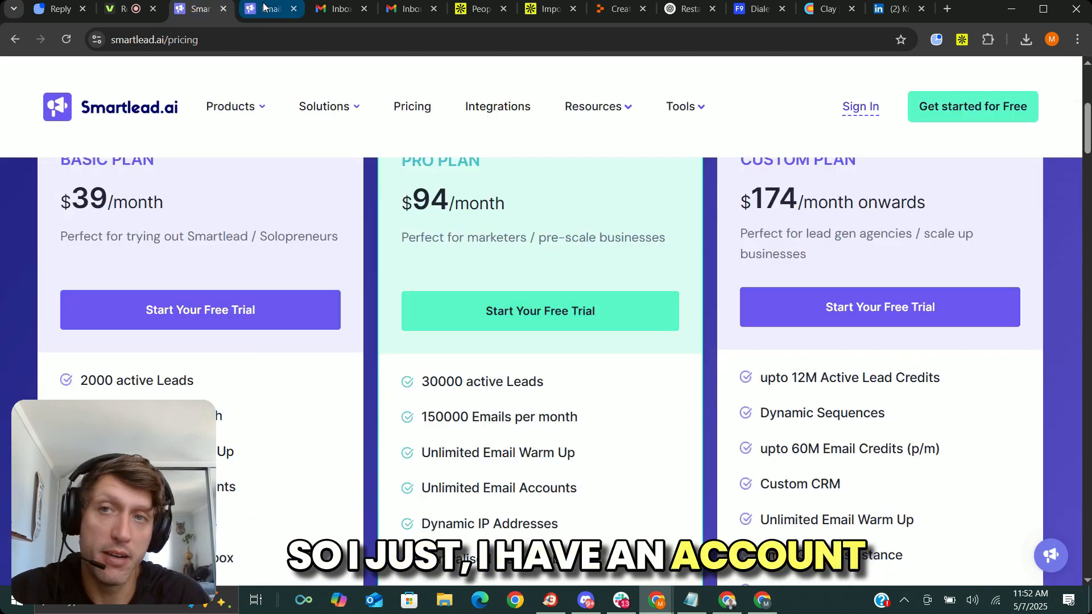
pyautogui.click(250, 8)
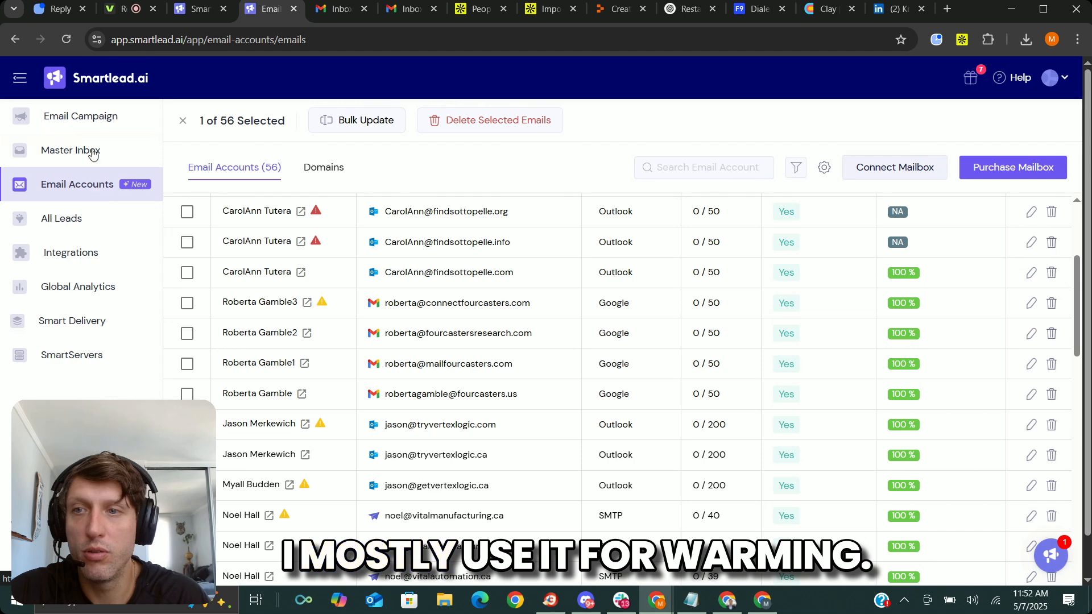
pyautogui.scroll(5, 736, 397)
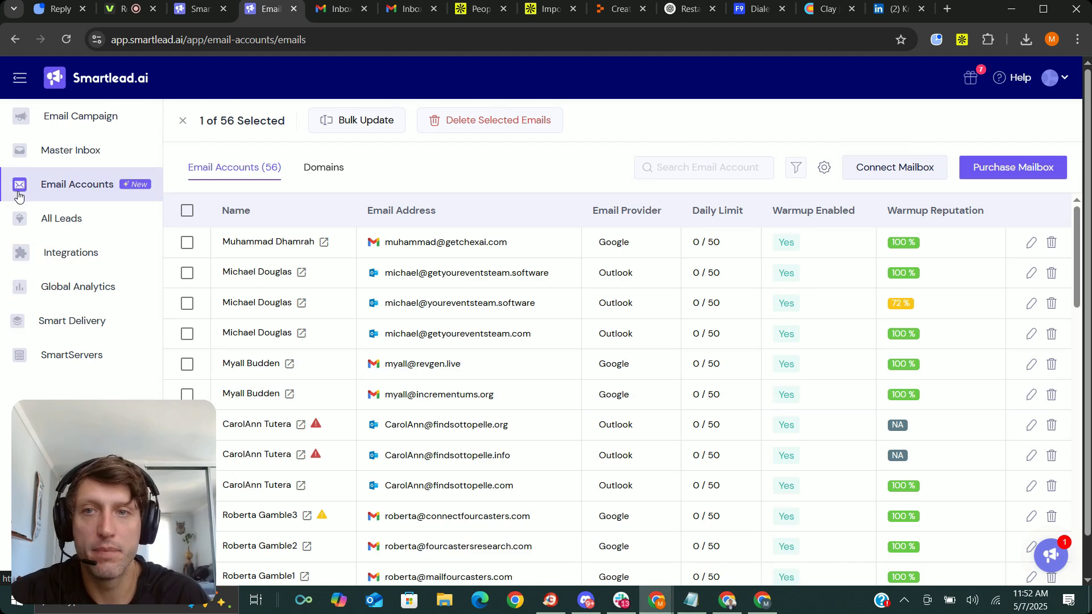
pyautogui.click(732, 170)
pyautogui.scroll(-5, 512, 243)
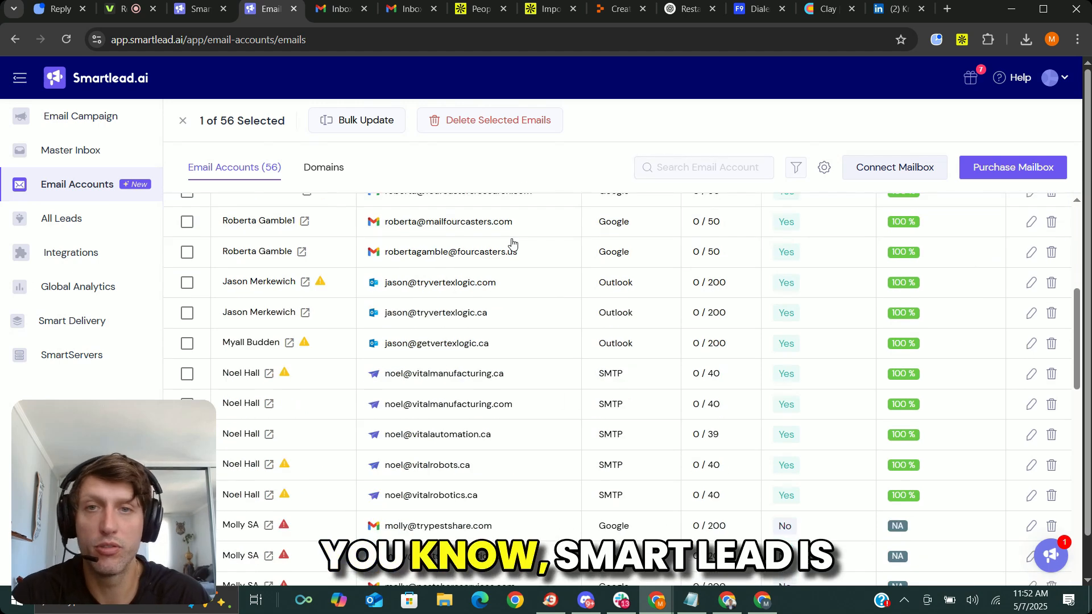
pyautogui.scroll(5, 489, 244)
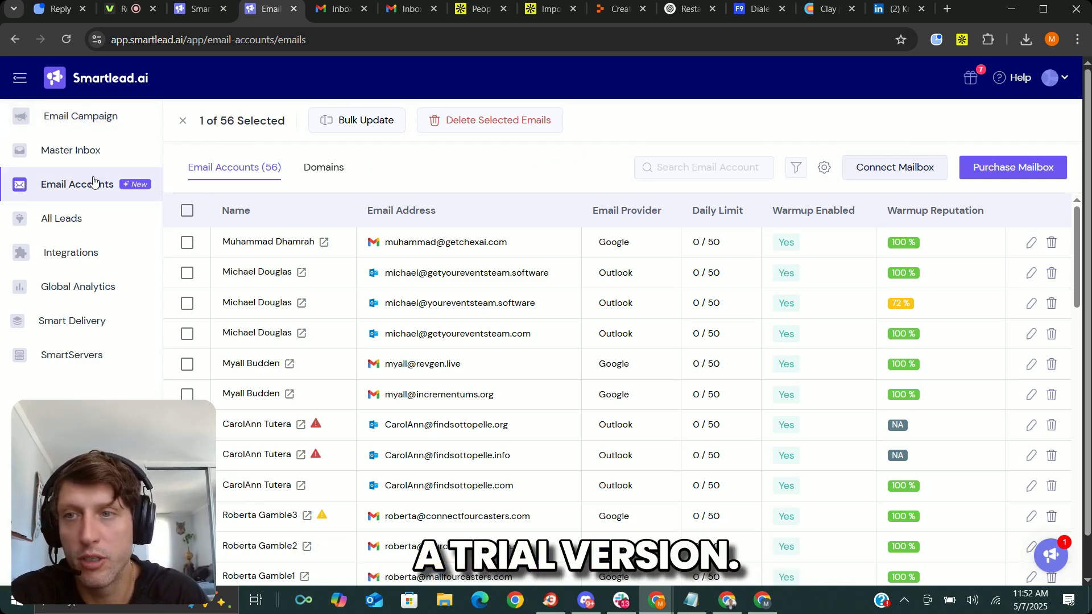
# Begin connecting a new mailbox through Gmail OAuth and copy the client ID of Smartlead's OAuth app.
pyautogui.click(898, 169)
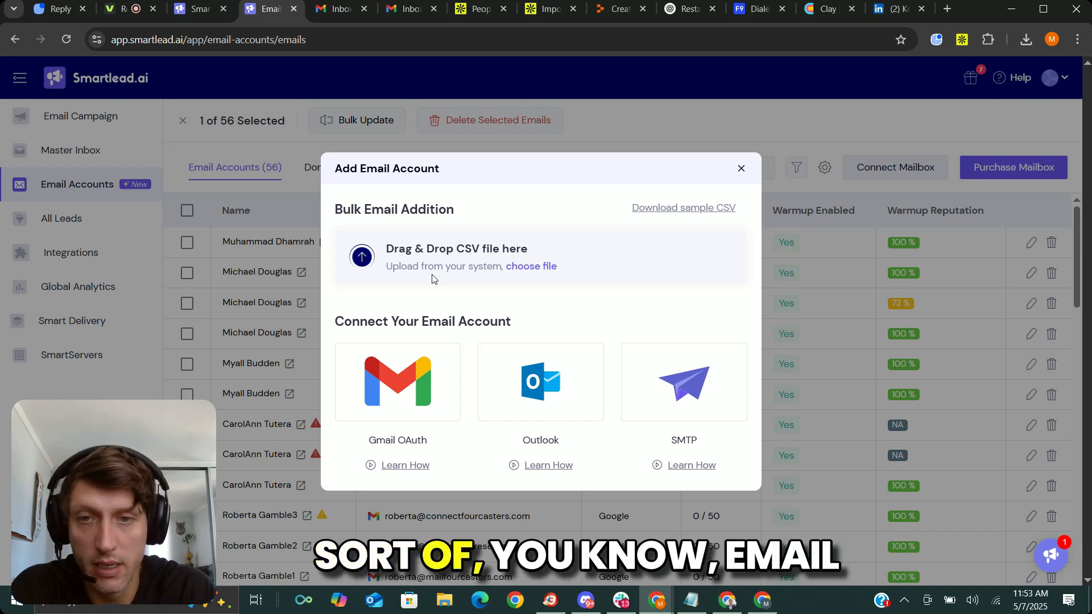
pyautogui.click(396, 384)
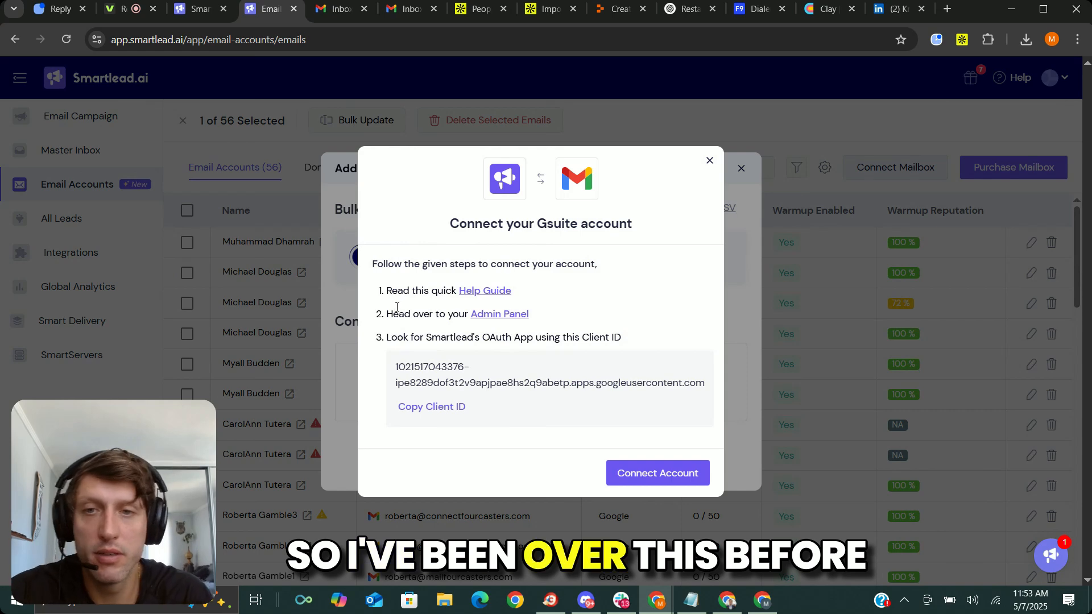
pyautogui.moveTo(431, 263); pyautogui.dragTo(621, 261)
pyautogui.click(622, 264)
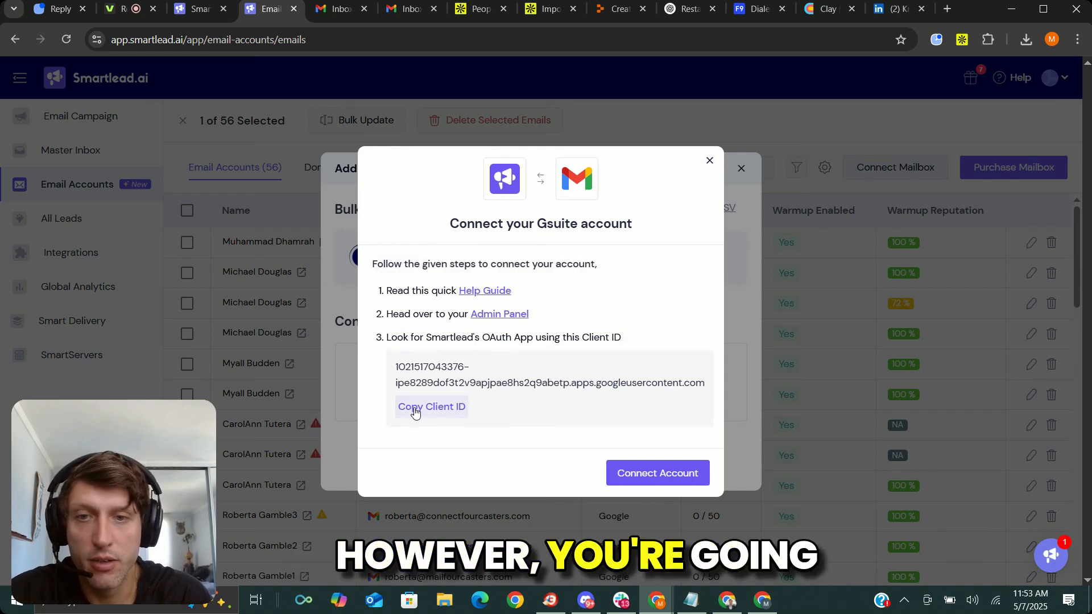
pyautogui.click(567, 263)
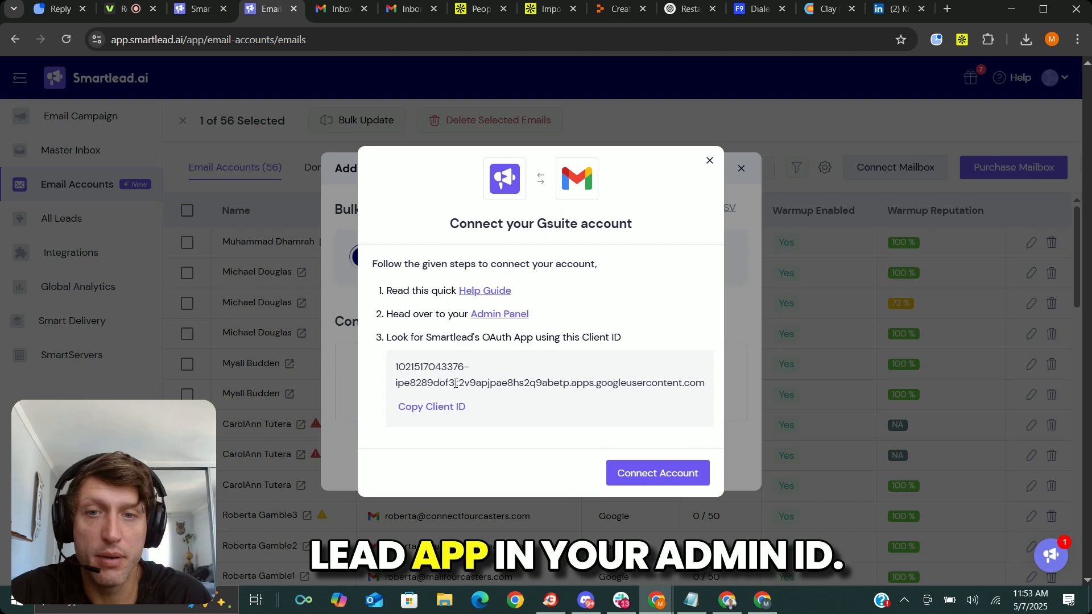
pyautogui.click(445, 413)
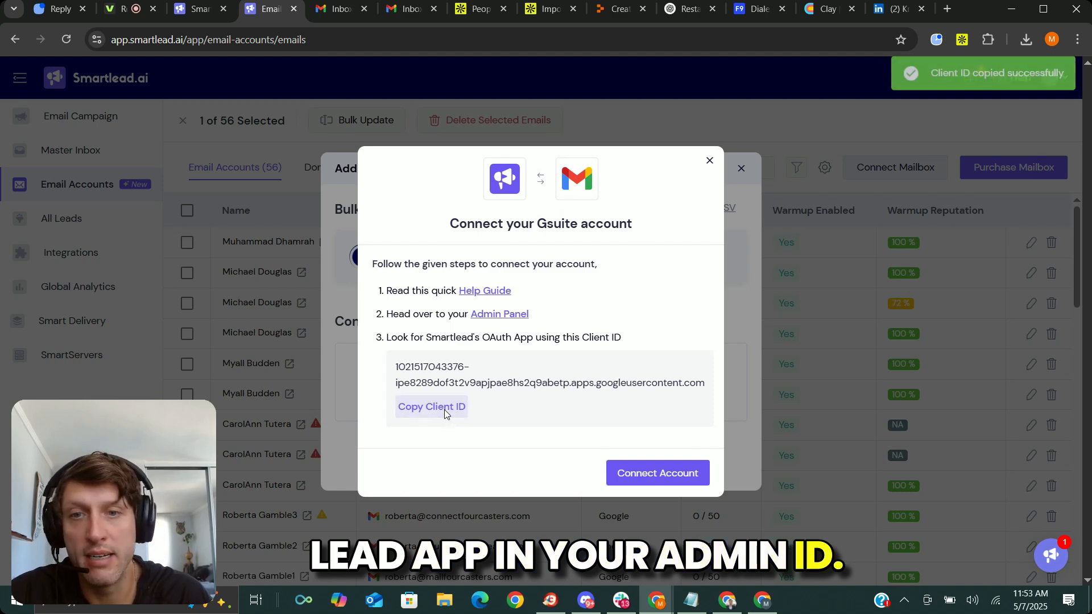
# Open the Google Admin panel from the connection instructions and submit the admin e-mail address as another account.
pyautogui.click(502, 317)
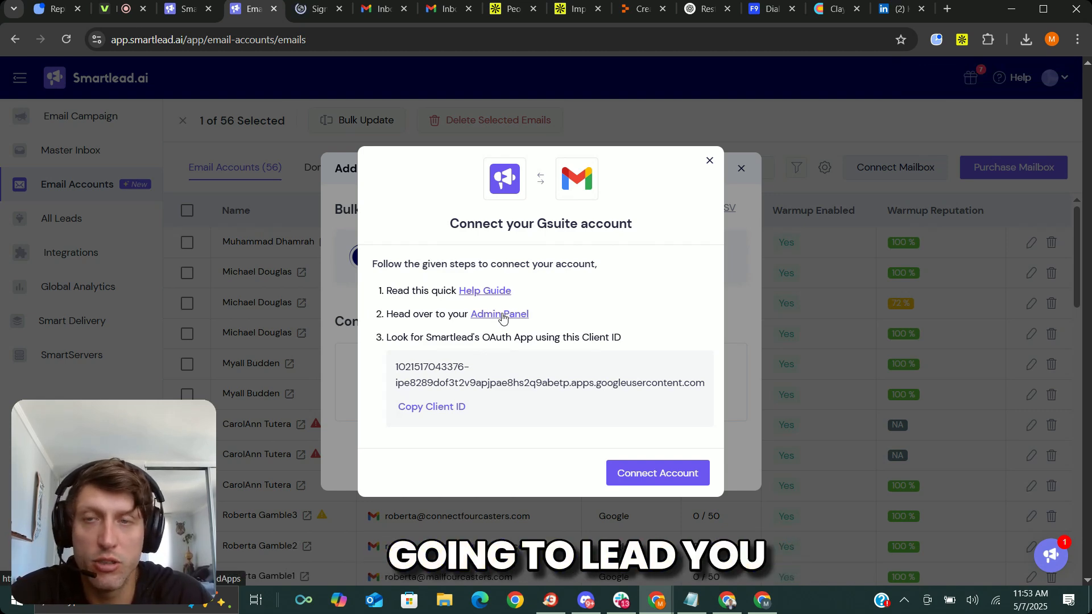
pyautogui.click(503, 316)
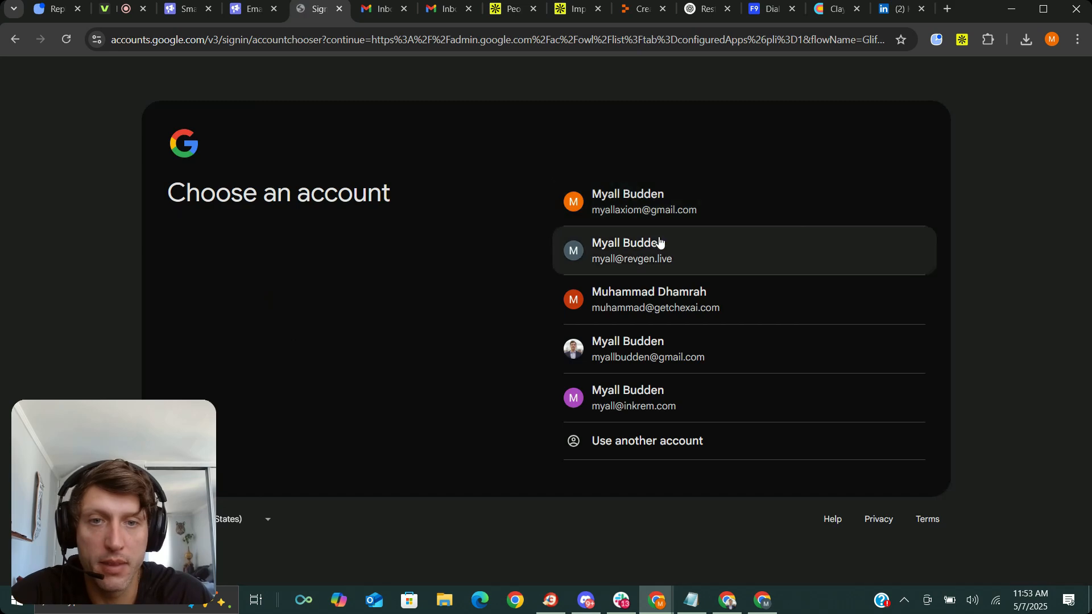
pyautogui.click(687, 449)
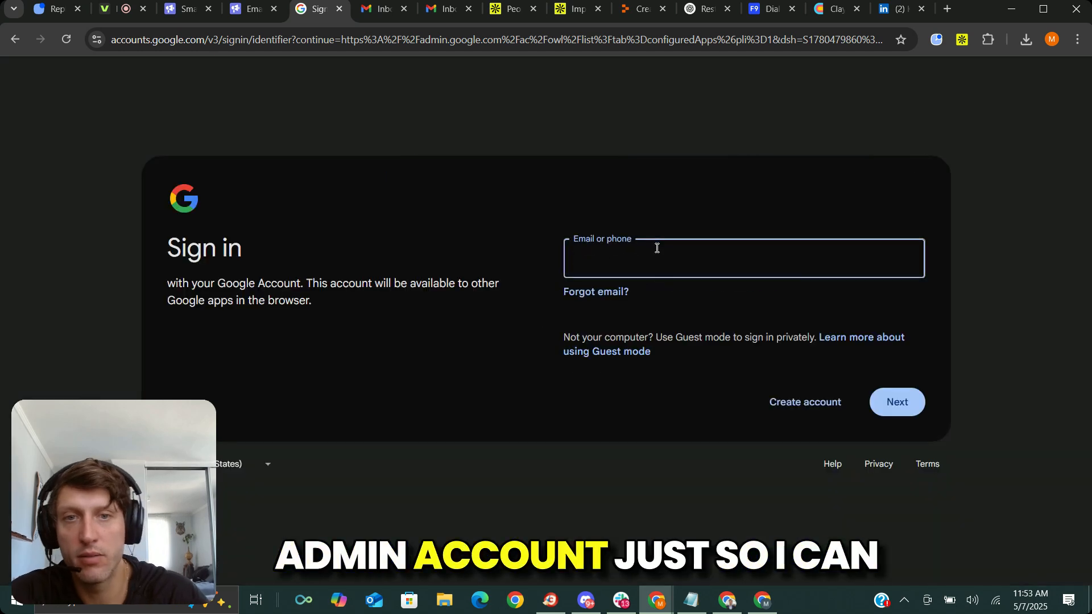
pyautogui.click(663, 265)
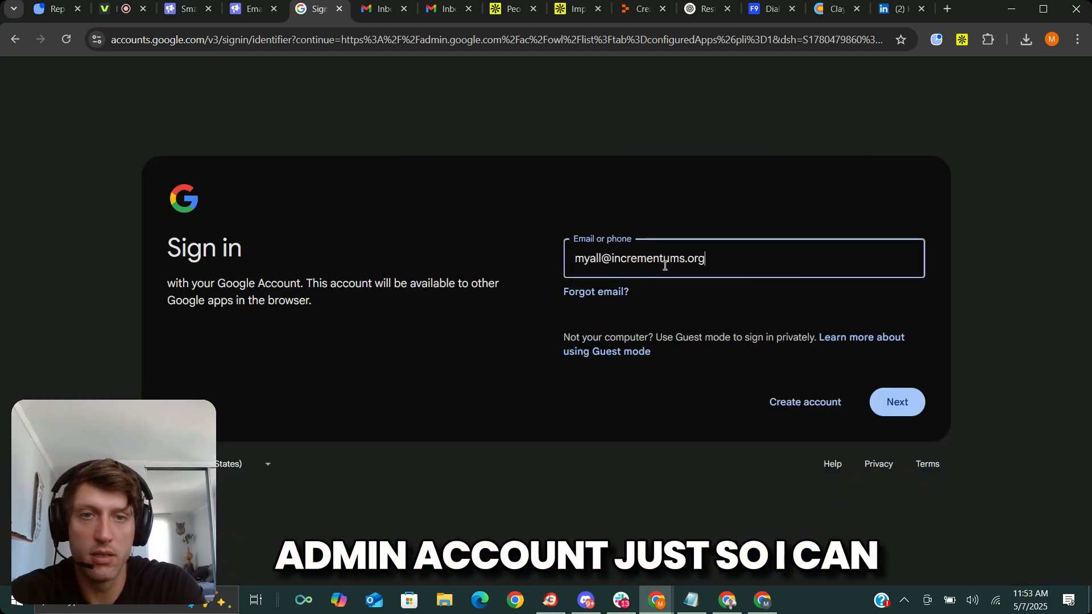
pyautogui.press('Return')
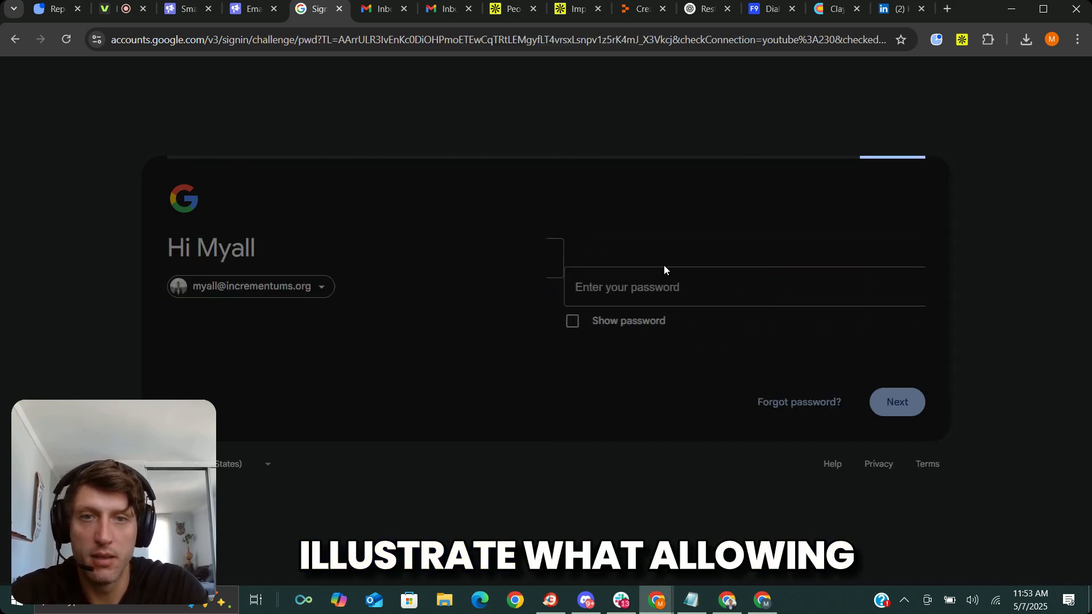
# Enter the account password to sign in to Google Admin and decline switching to the existing Chrome profile.
pyautogui.write('•••••••••••')
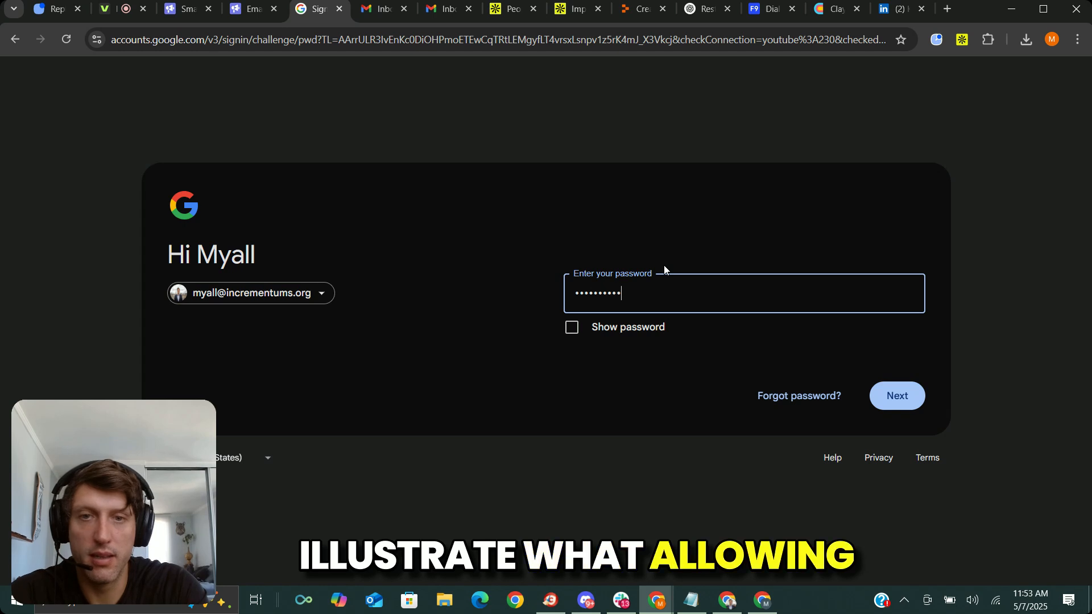
pyautogui.press('Return')
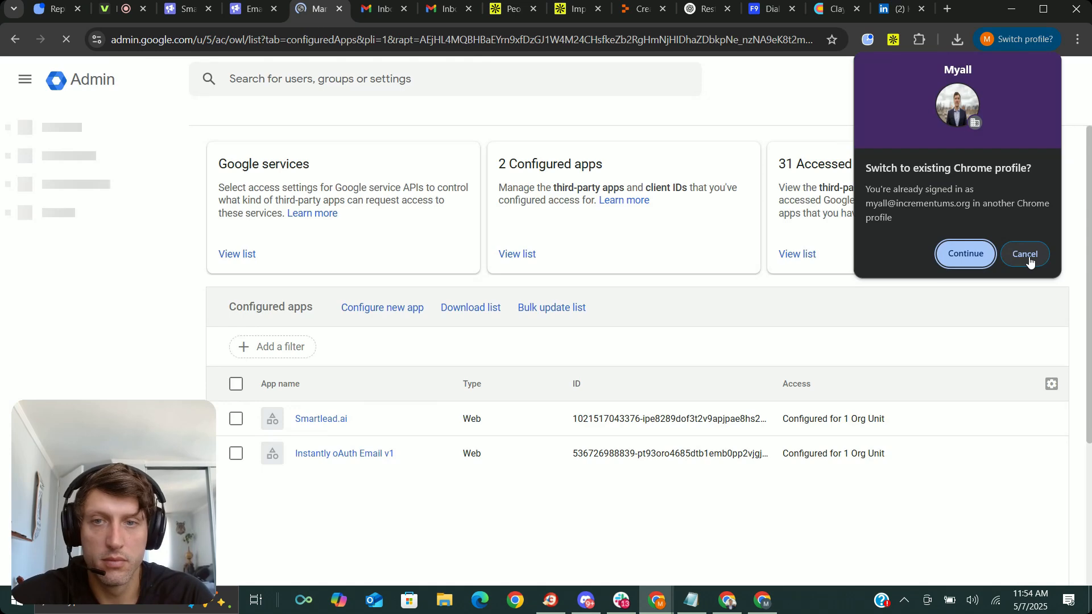
pyautogui.click(1025, 254)
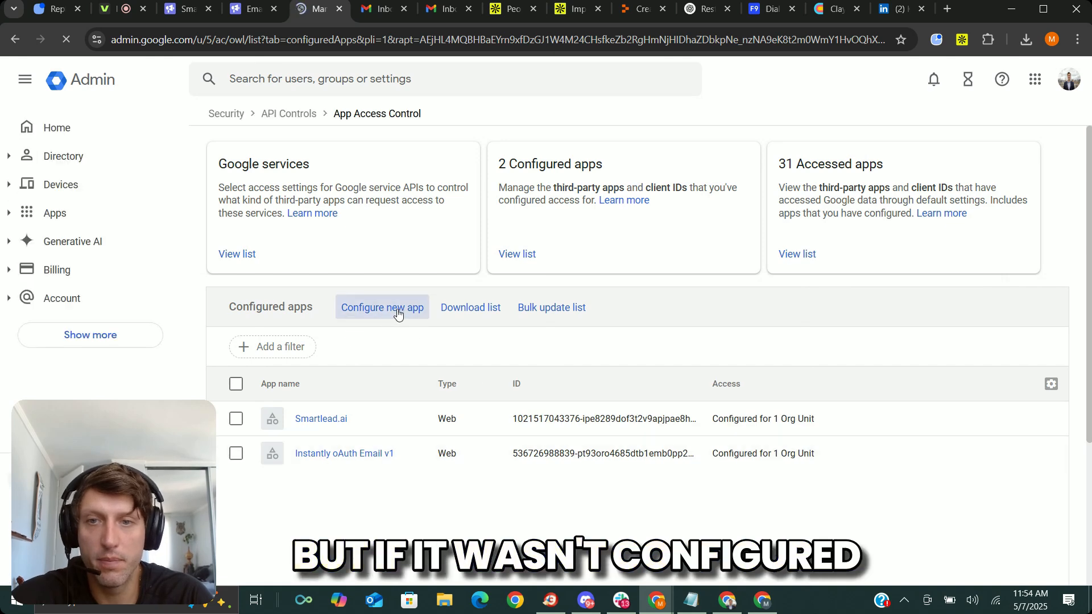
# Start configuring a new app, search for the copied client ID, select Smartlead.ai, and leave the setup at the scope stage.
pyautogui.click(397, 314)
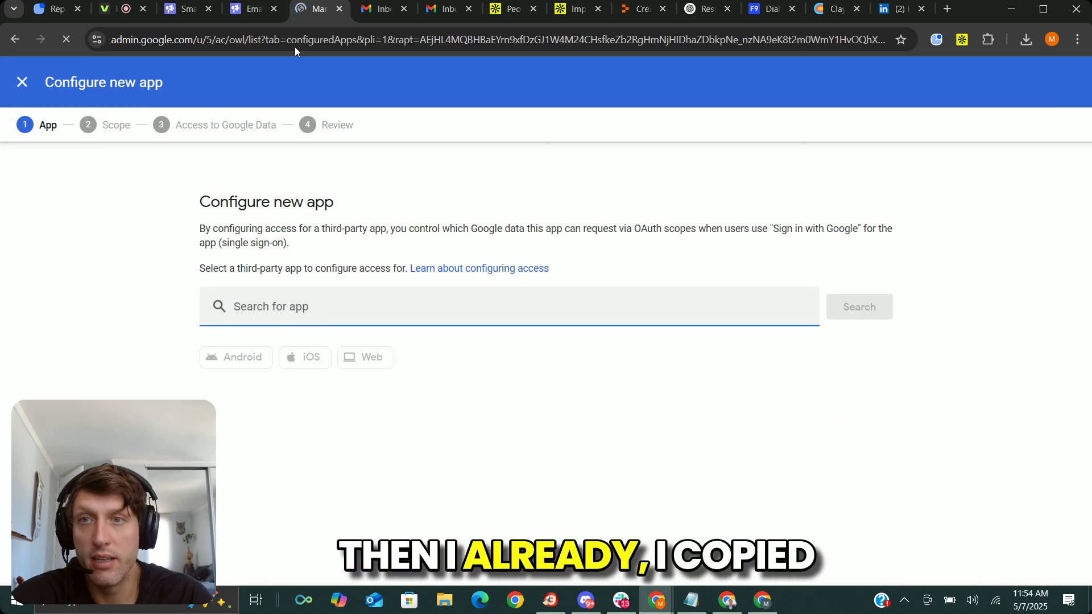
pyautogui.click(251, 9)
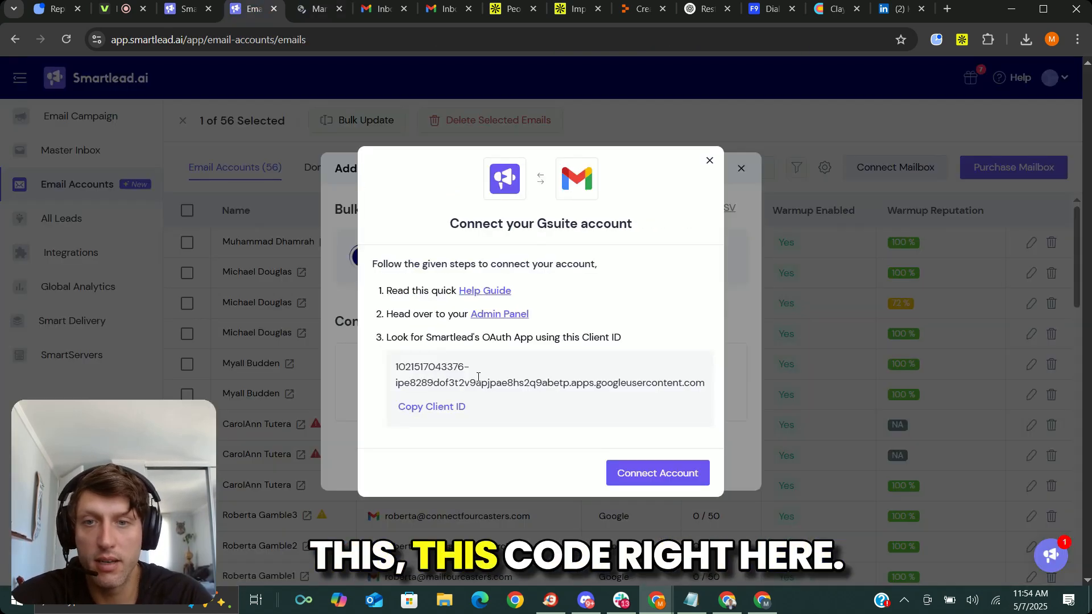
pyautogui.hotkey('ctrl', 'Tab')
pyautogui.hotkey('ctrl', 'v')
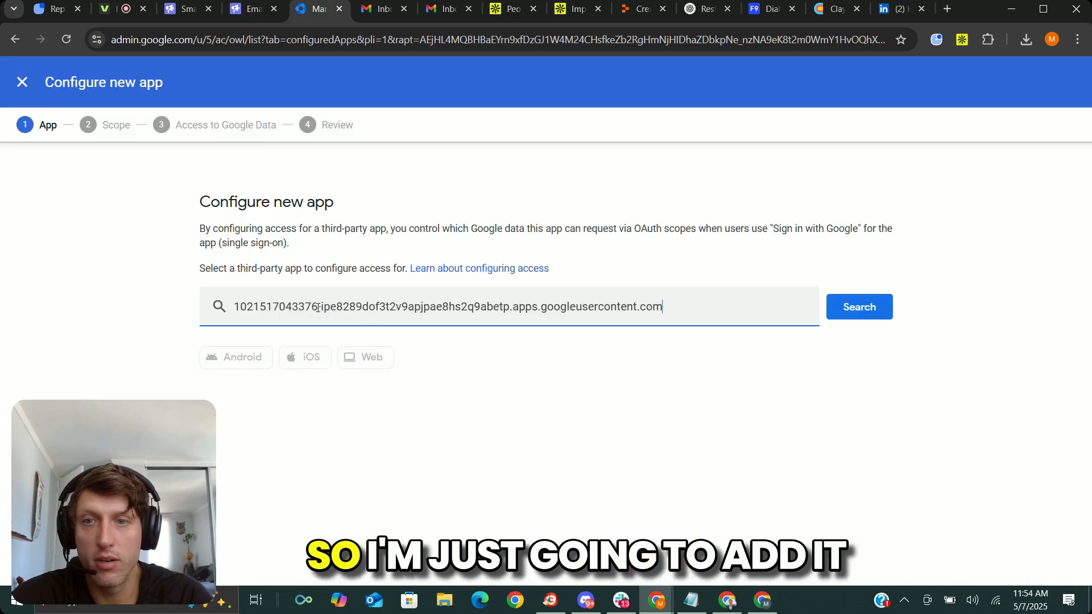
pyautogui.click(859, 307)
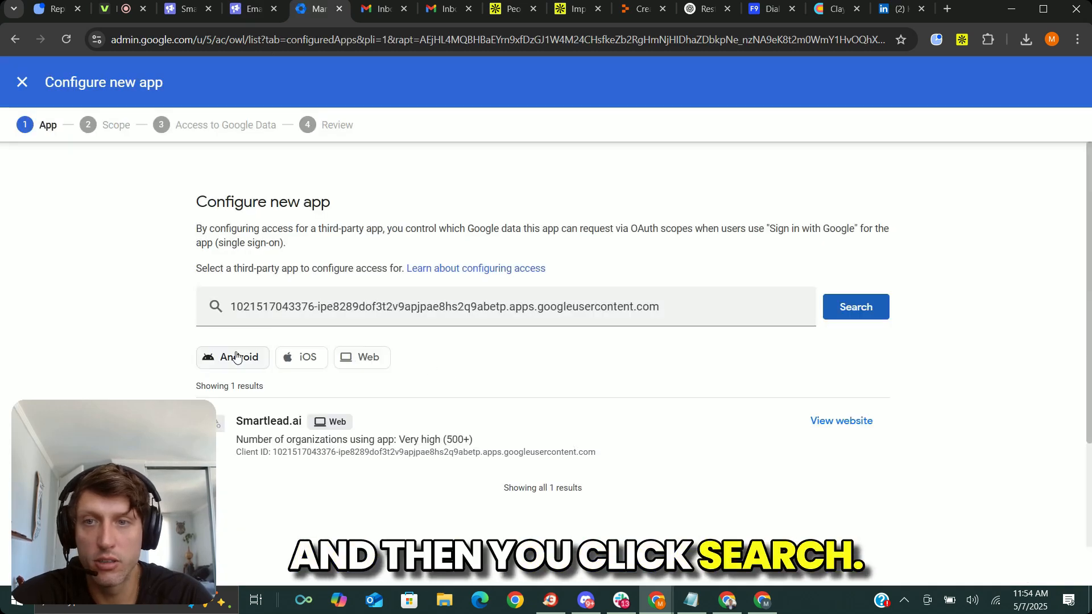
pyautogui.click(499, 458)
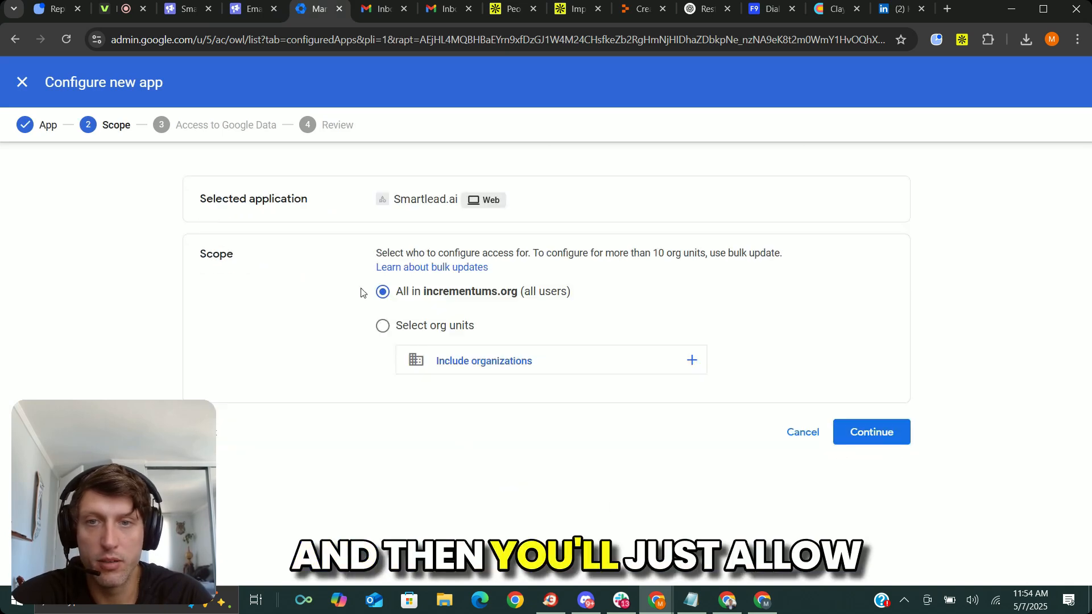
pyautogui.click(23, 83)
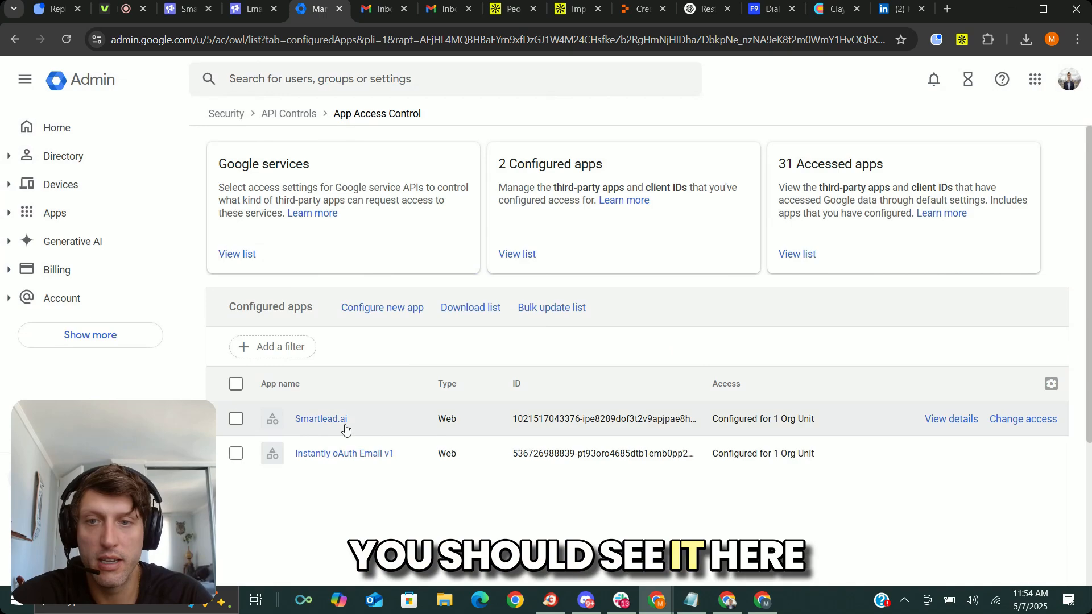
# Return to Smartlead and connect the Google mailbox by choosing its account and granting Smartlead access to it.
pyautogui.hotkey('ctrl', 'shift', 'Tab')
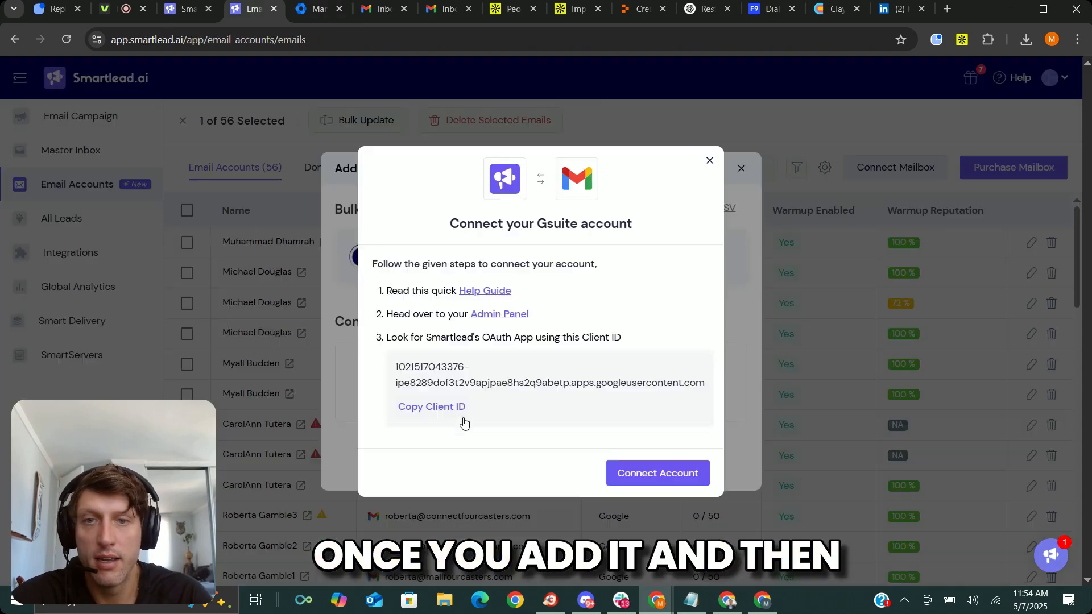
pyautogui.click(655, 475)
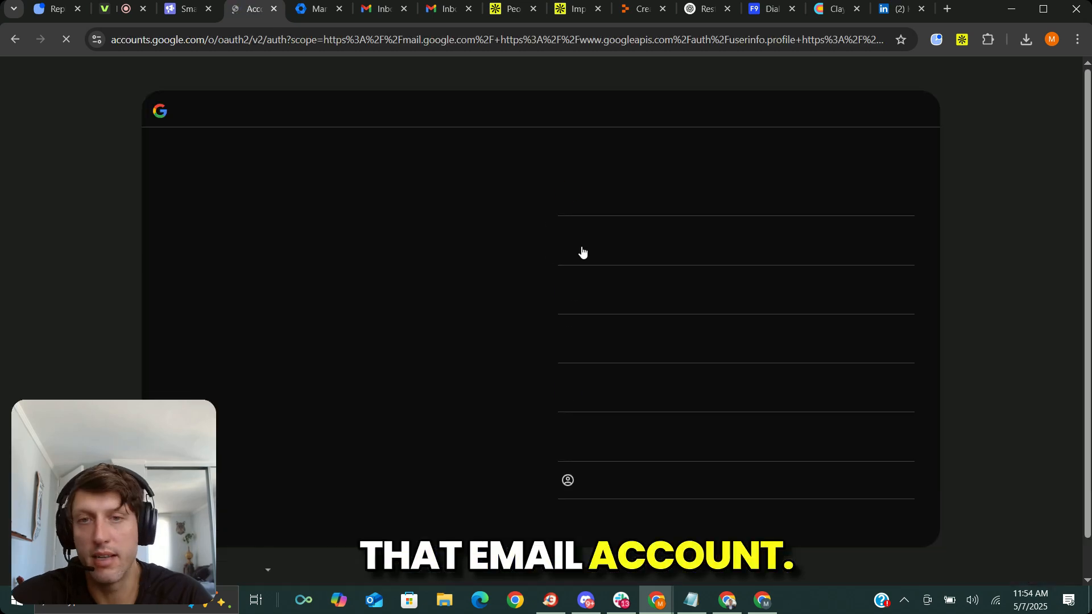
pyautogui.click(677, 391)
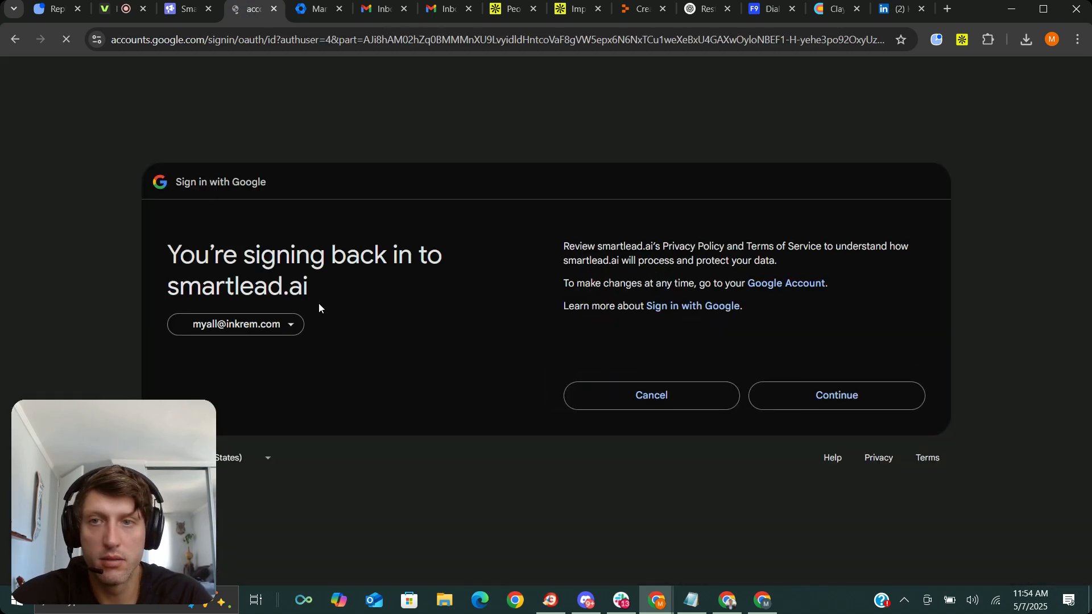
pyautogui.click(842, 394)
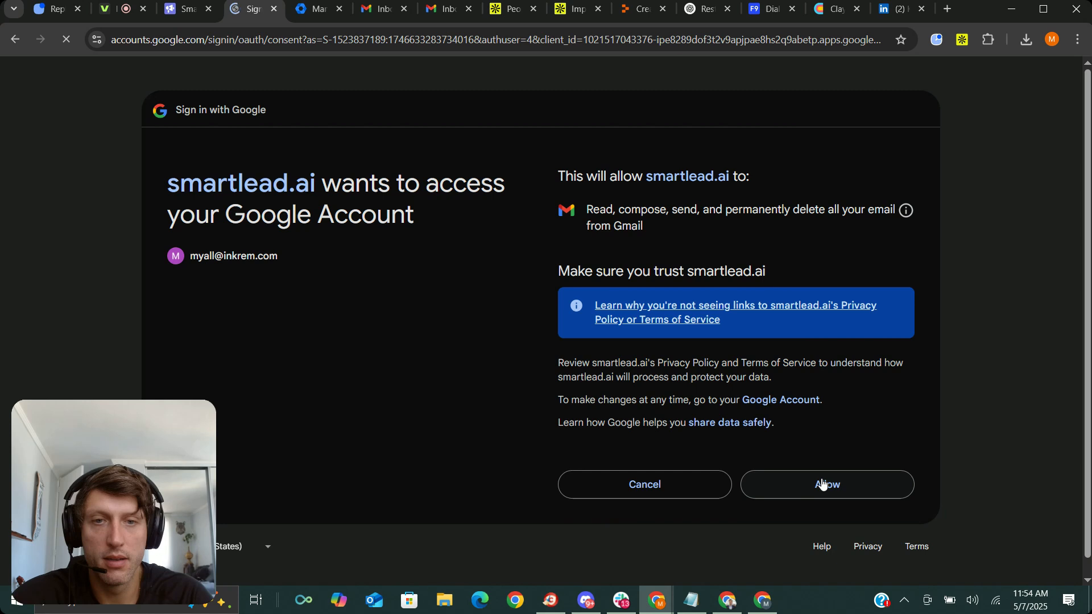
pyautogui.click(823, 484)
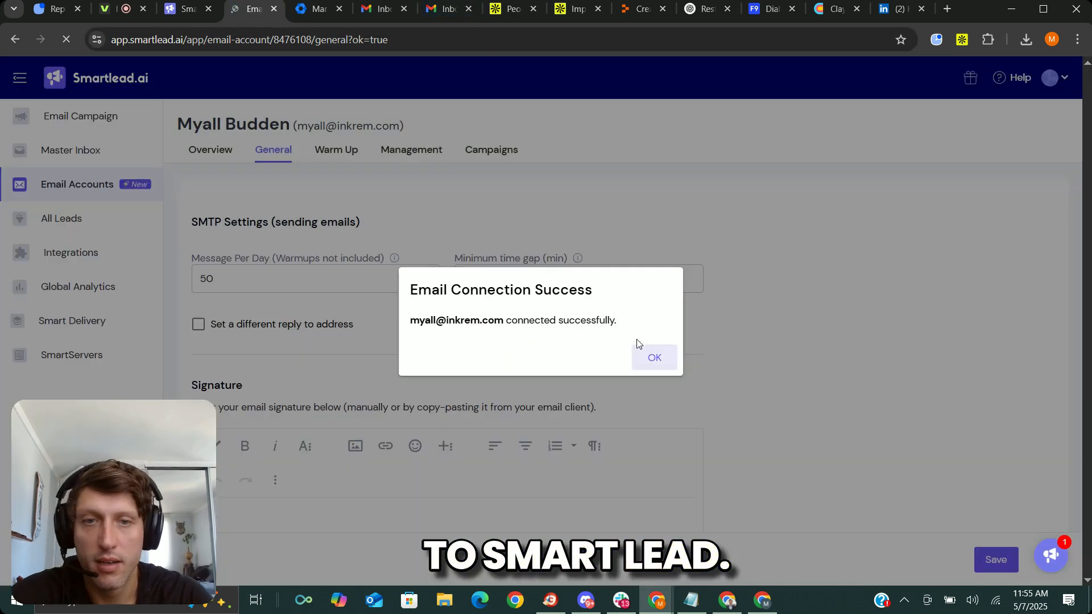
pyautogui.click(652, 357)
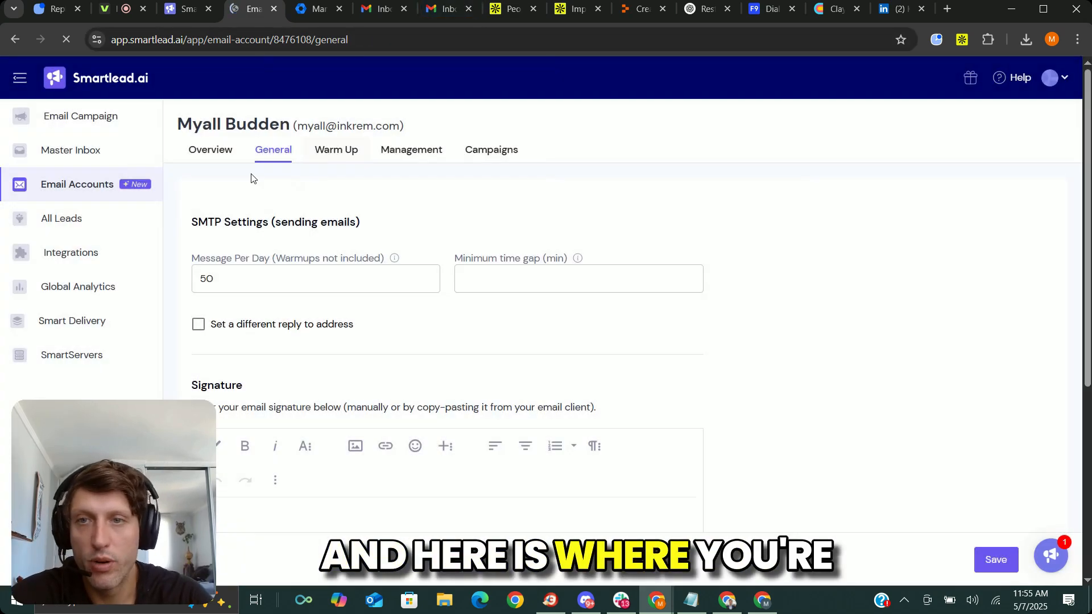
# Set the connected mailbox's sending limit to 40 messages per day in its general settings.
pyautogui.scroll(-5, 300, 222)
pyautogui.scroll(6, 421, 350)
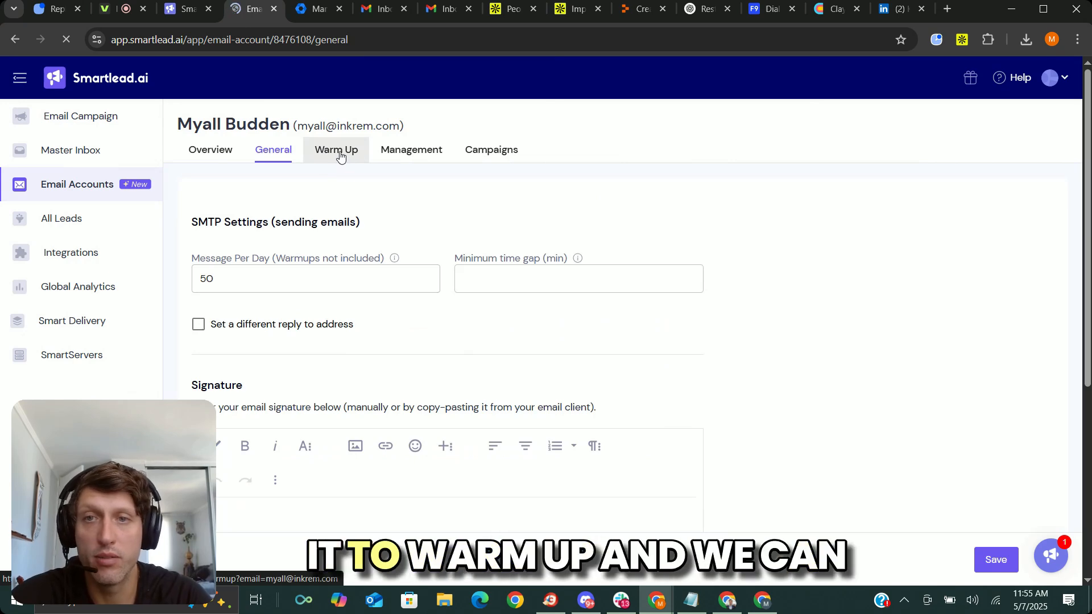
pyautogui.scroll(-4, 355, 356)
pyautogui.scroll(4, 366, 298)
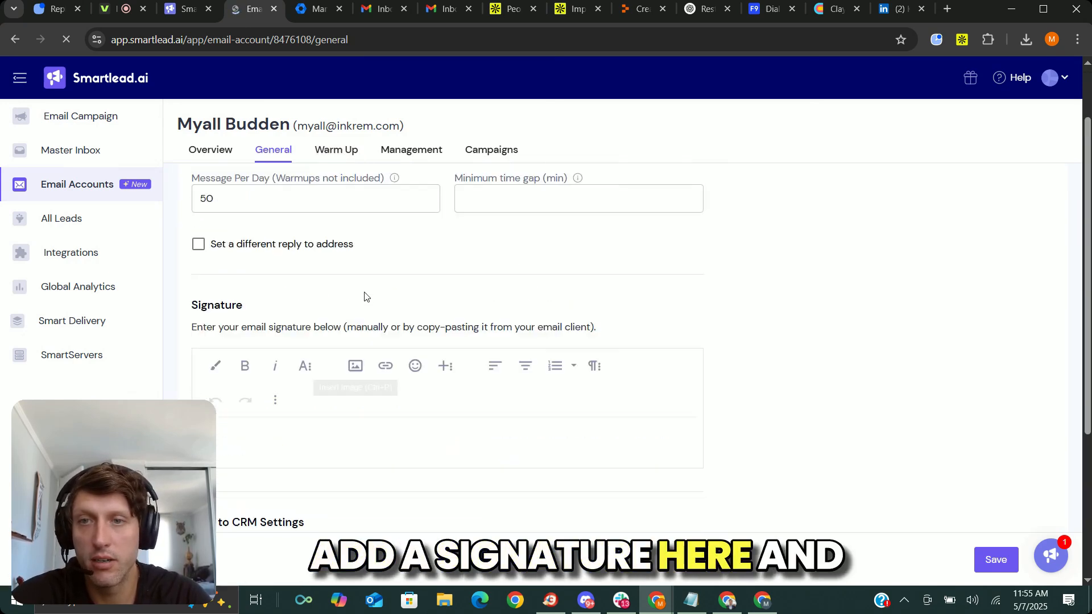
pyautogui.doubleClick(245, 284)
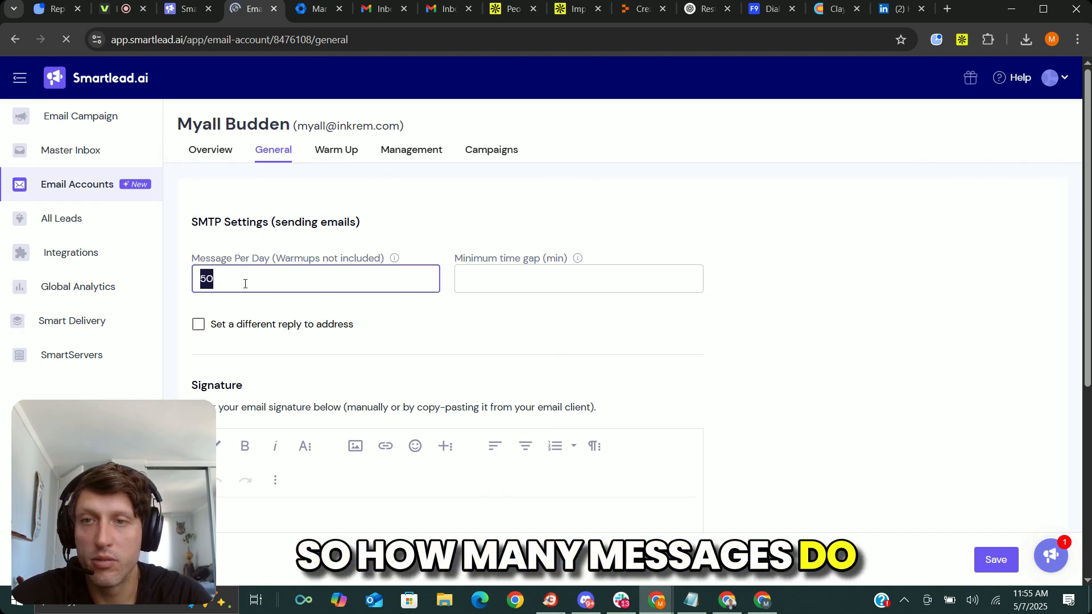
pyautogui.write('40')
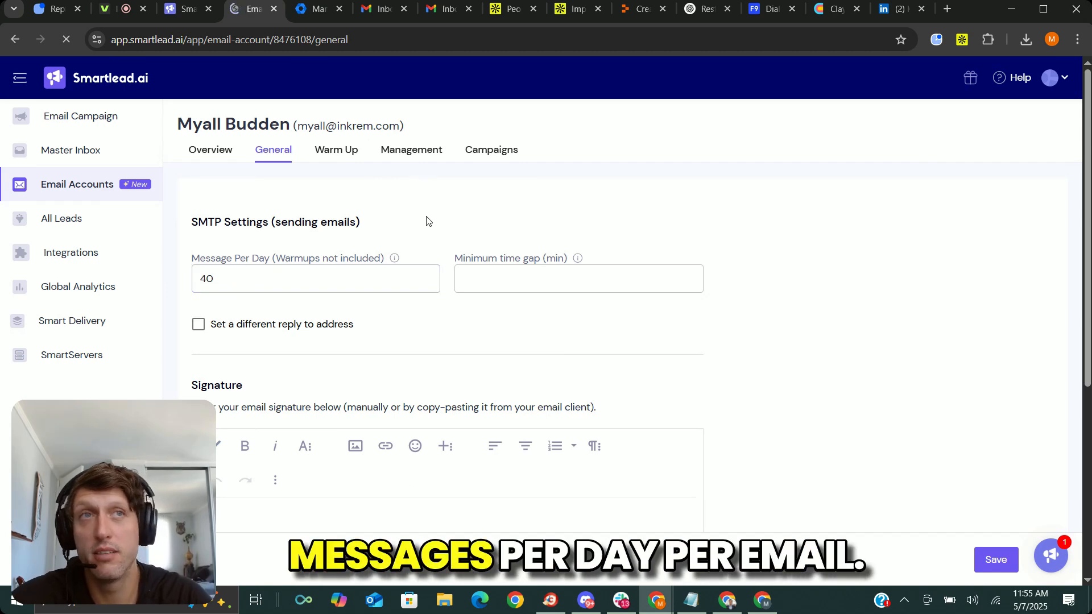
# Start the mailbox signature with a First Name line and an italic Title line below it.
pyautogui.scroll(-3, 417, 243)
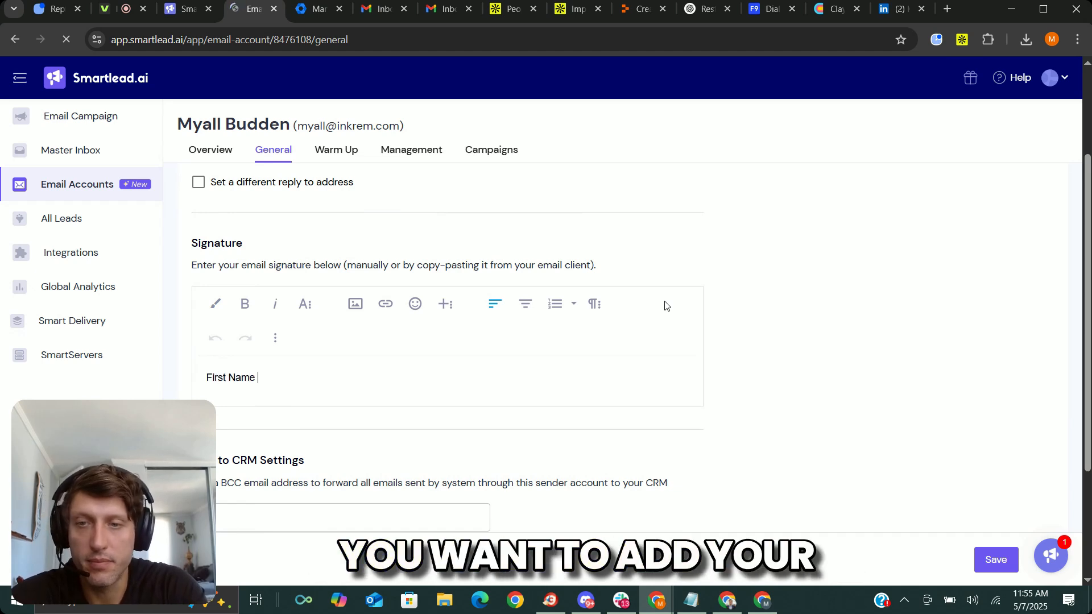
pyautogui.press('Return')
pyautogui.write('Title')
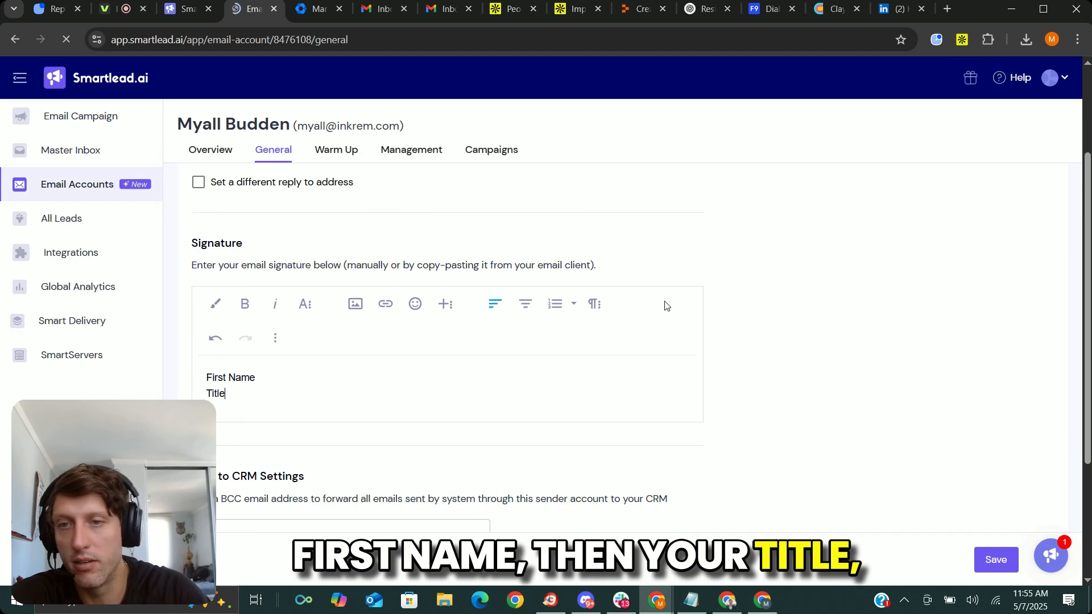
pyautogui.moveTo(262, 401); pyautogui.dragTo(171, 393)
pyautogui.click(276, 304)
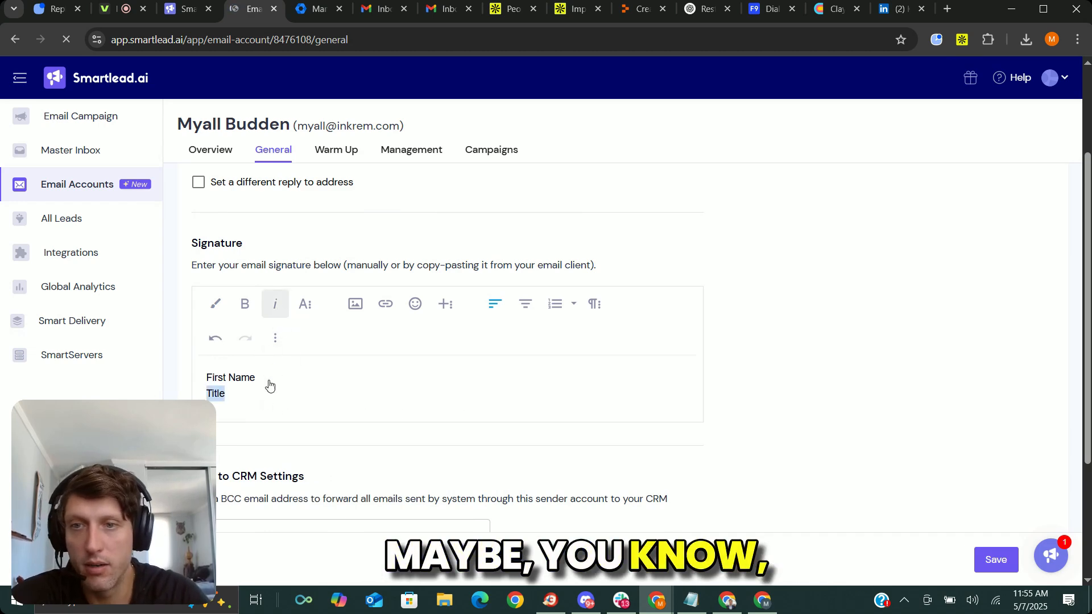
# Add a third signature line under the title reading Company Name.
pyautogui.click(269, 394)
pyautogui.press('Return')
pyautogui.write('DOmain')
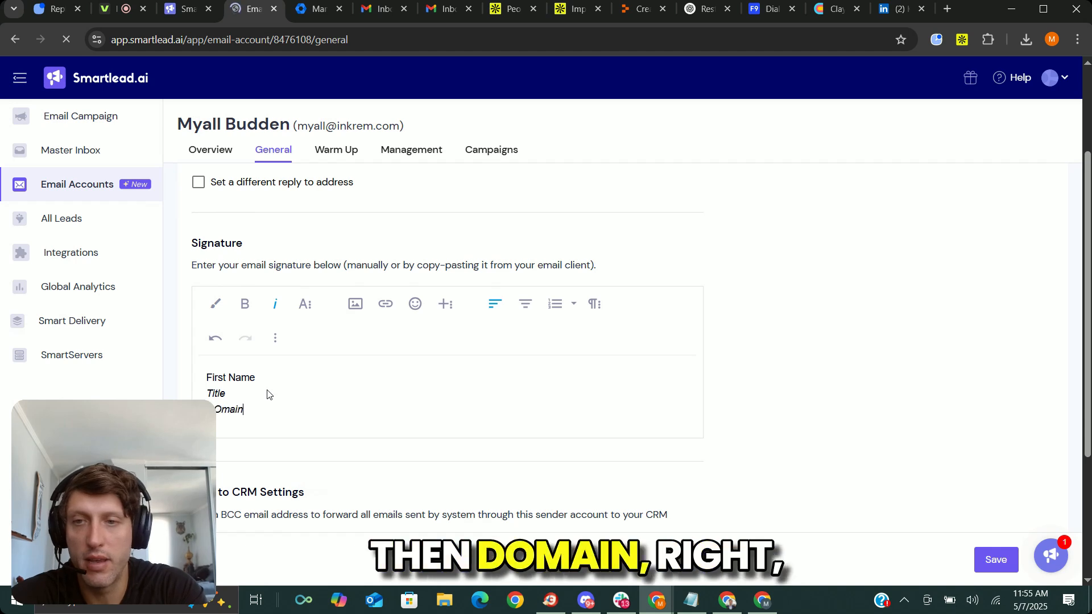
pyautogui.press('BackSpace')
pyautogui.press('BackSpace')
pyautogui.press('BackSpace')
pyautogui.press('BackSpace')
pyautogui.press('BackSpace')
pyautogui.press('BackSpace')
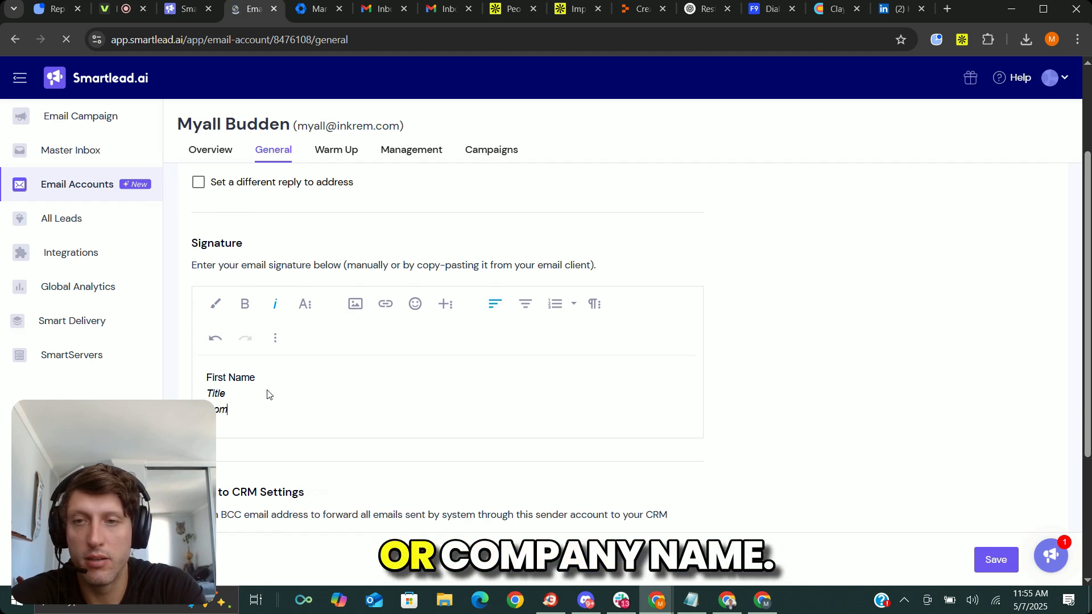
pyautogui.write('COmpa')
pyautogui.press('BackSpace')
pyautogui.press('BackSpace')
pyautogui.press('BackSpace')
pyautogui.press('BackSpace')
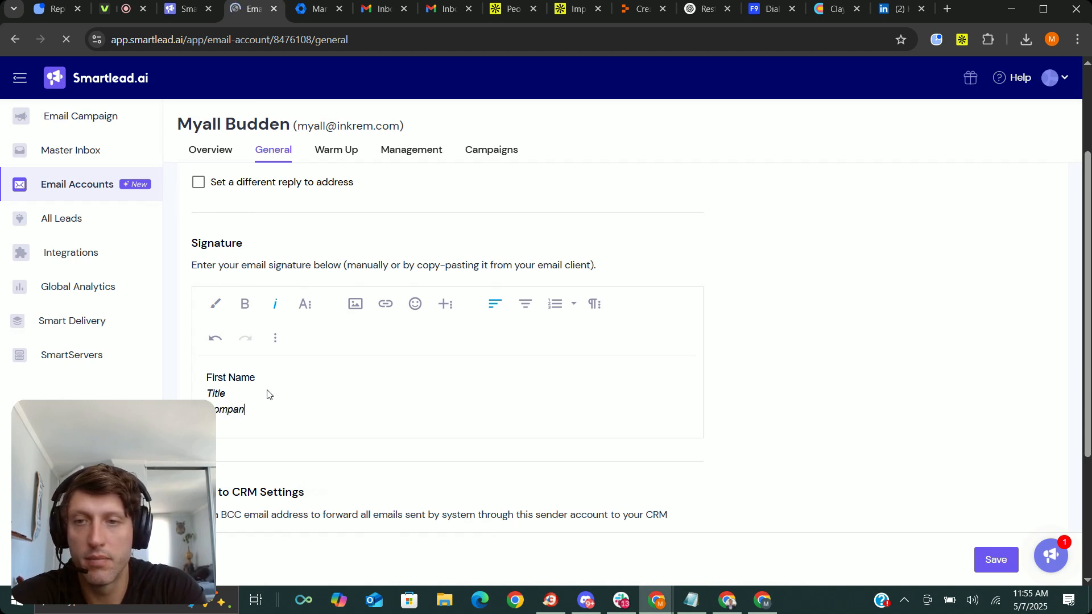
pyautogui.write('ompany Name')
# Remove the italic formatting from the signature's Company Name line.
pyautogui.hotkey('shift', 'Home')
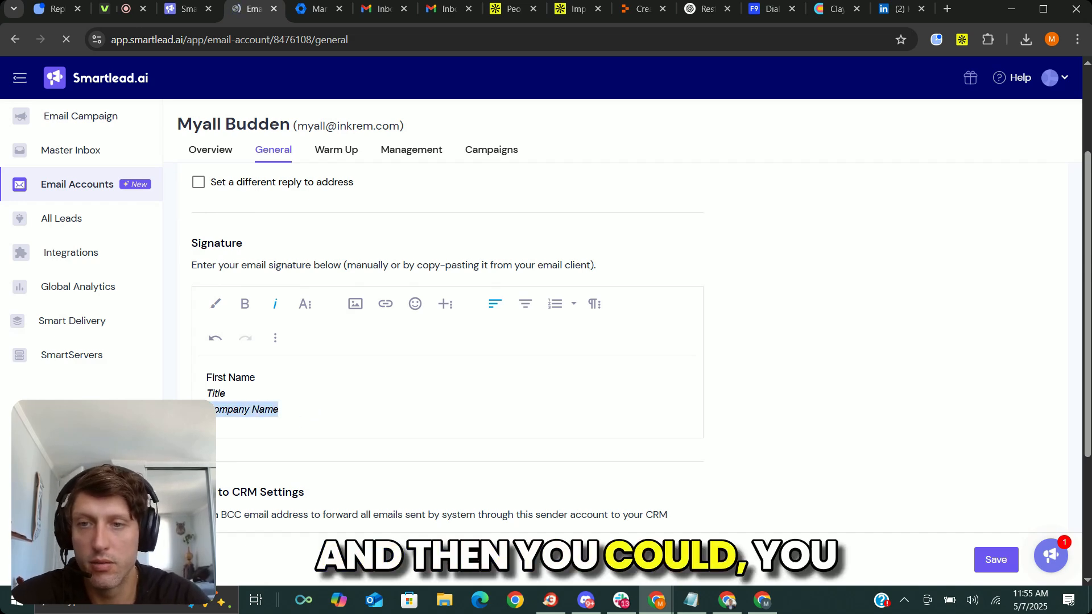
pyautogui.click(278, 307)
pyautogui.click(295, 413)
pyautogui.doubleClick(232, 411)
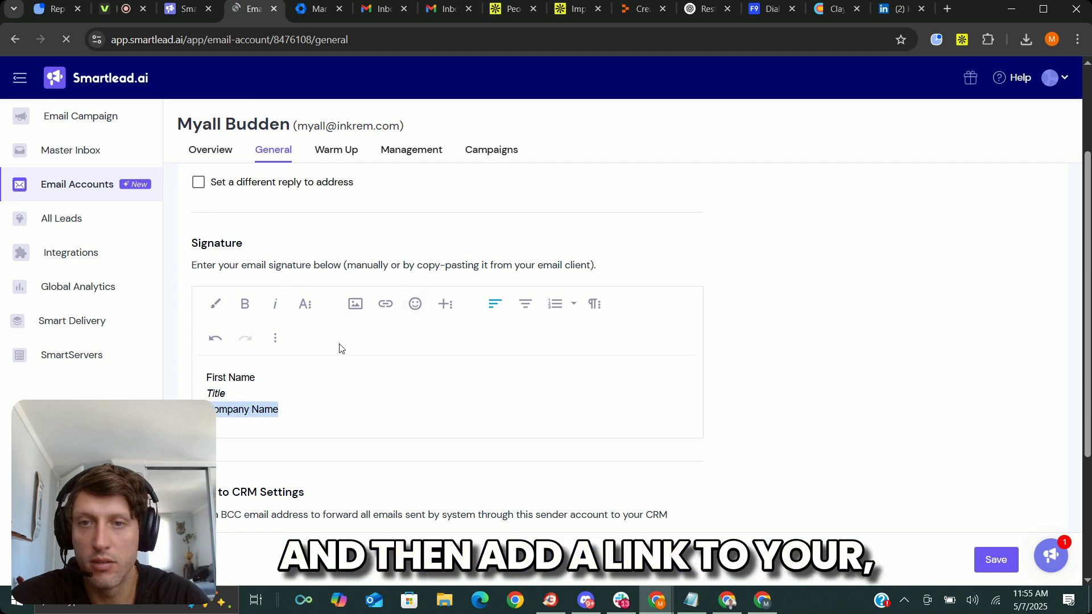
pyautogui.click(385, 304)
pyautogui.click(337, 341)
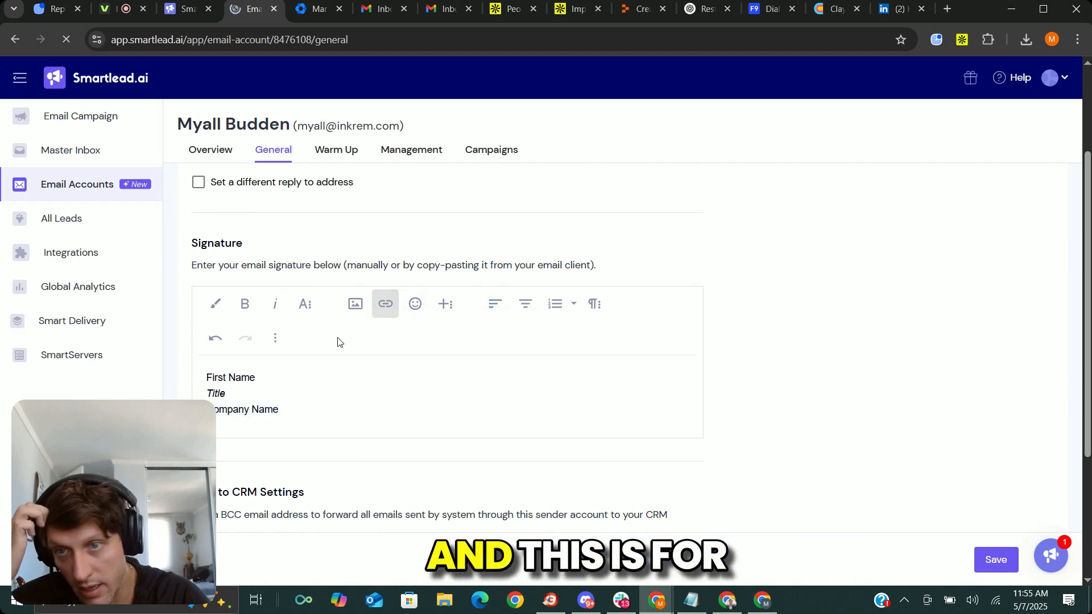
# Save the mailbox's general settings with the new daily limit and signature.
pyautogui.scroll(-3, 337, 342)
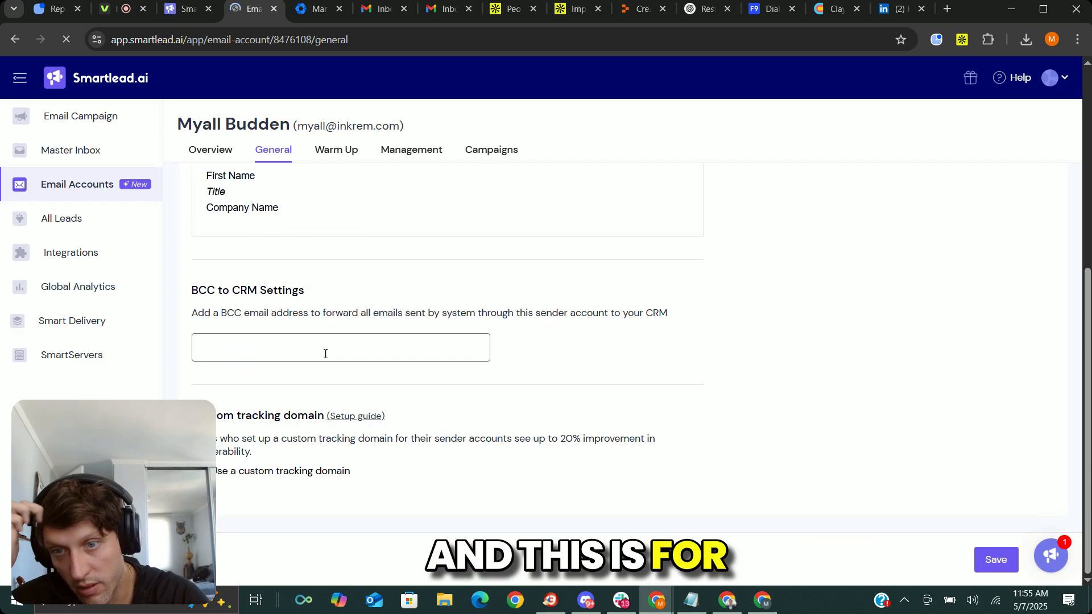
pyautogui.click(996, 561)
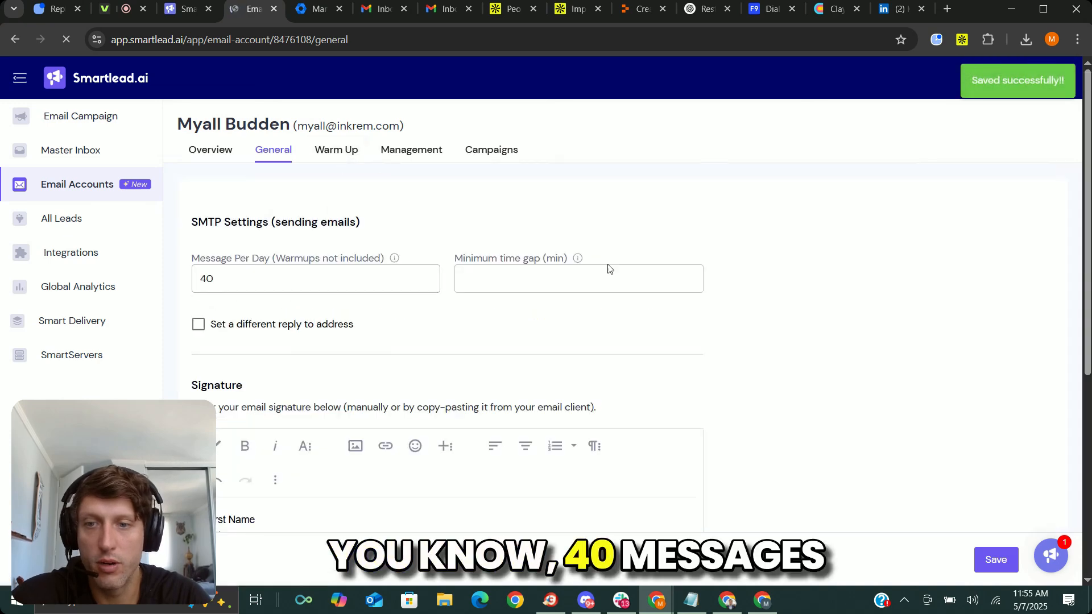
pyautogui.scroll(-3, 248, 431)
pyautogui.scroll(3, 248, 430)
# Enable email warmup for the mailbox, keeping 40 warmup emails per day and the daily rampup of 5, and update the settings.
pyautogui.click(337, 150)
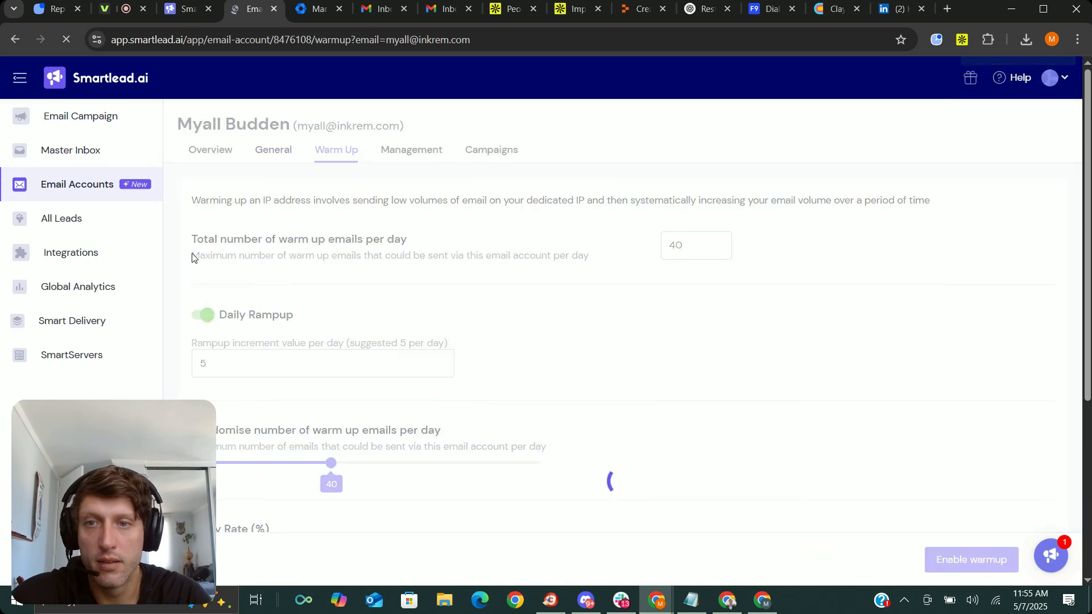
pyautogui.click(210, 248)
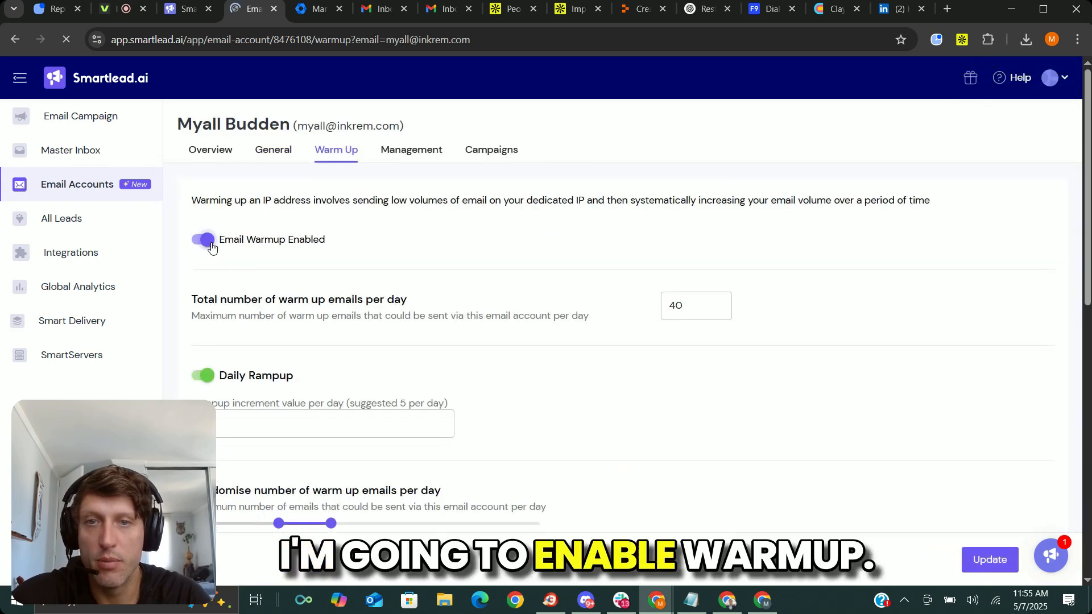
pyautogui.scroll(-1, 558, 284)
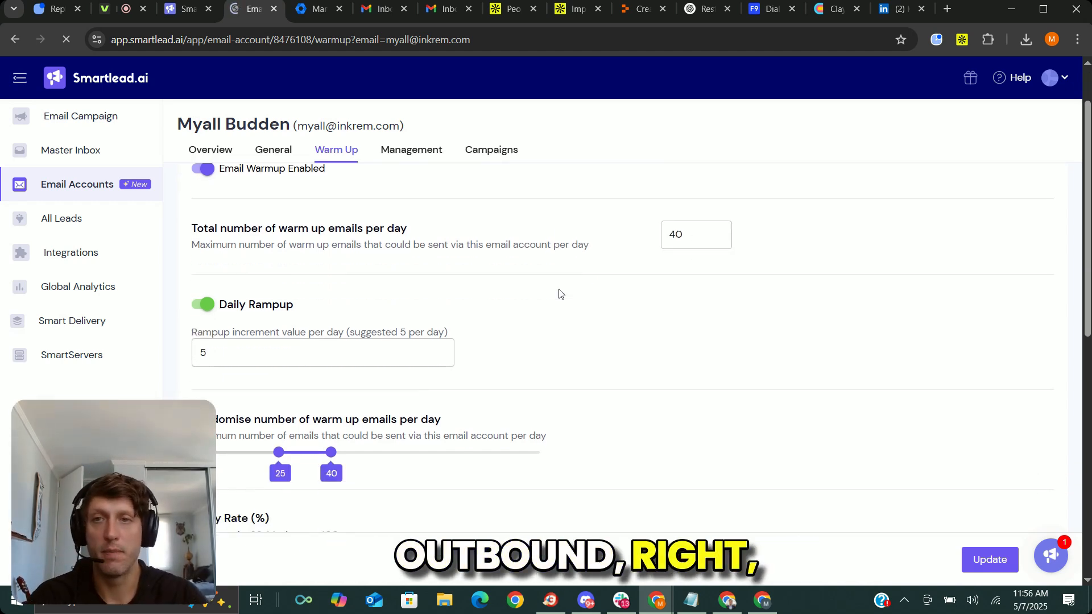
pyautogui.scroll(1, 234, 294)
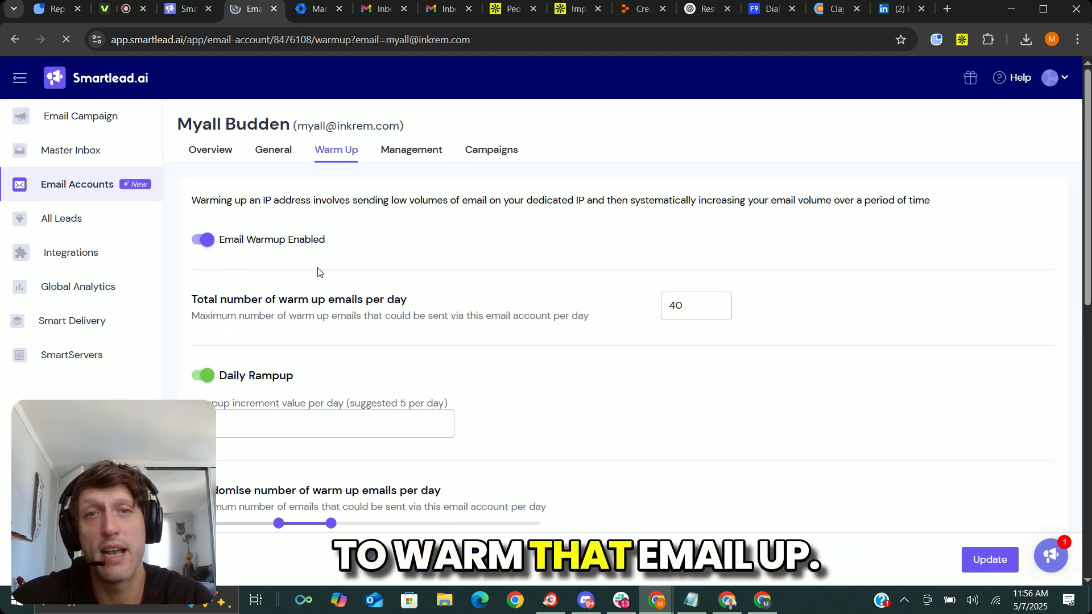
pyautogui.click(989, 559)
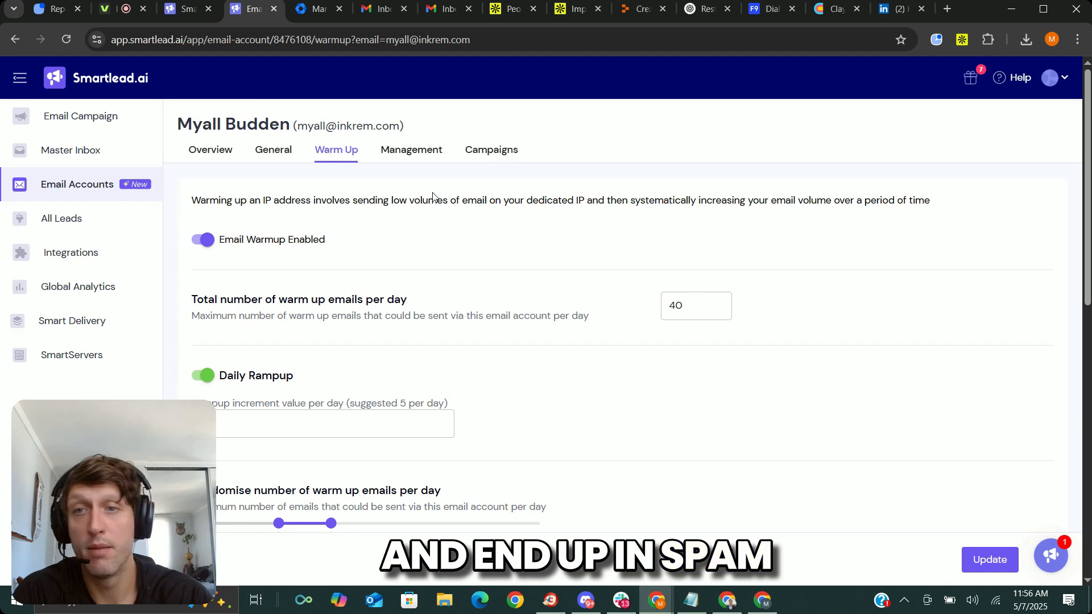
# Open the newly connected mailbox's overview from the email accounts list and examine its outbound status and warmup start date.
pyautogui.click(99, 186)
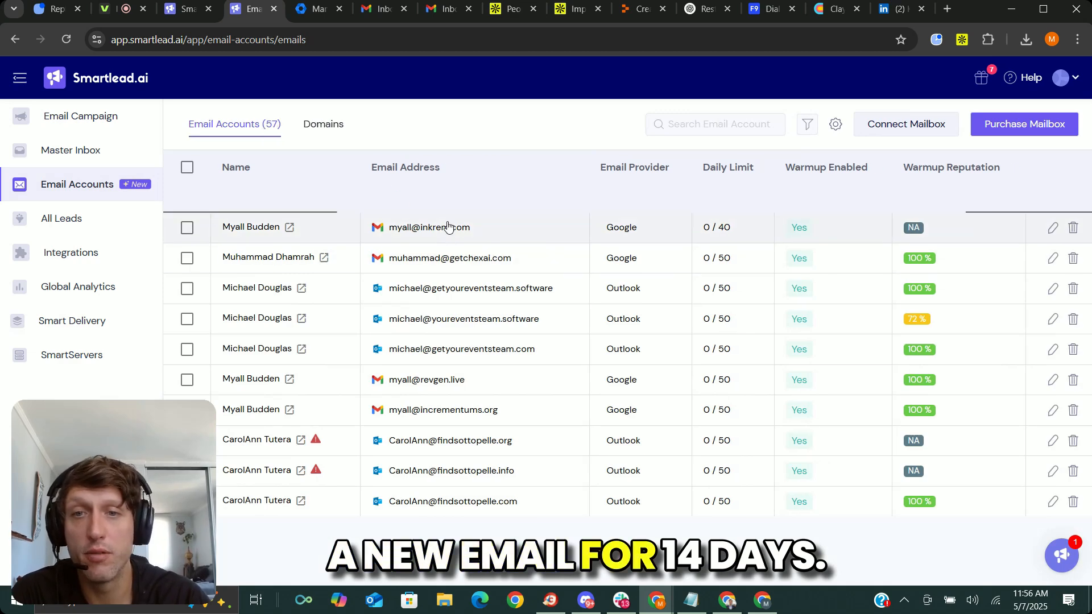
pyautogui.click(458, 230)
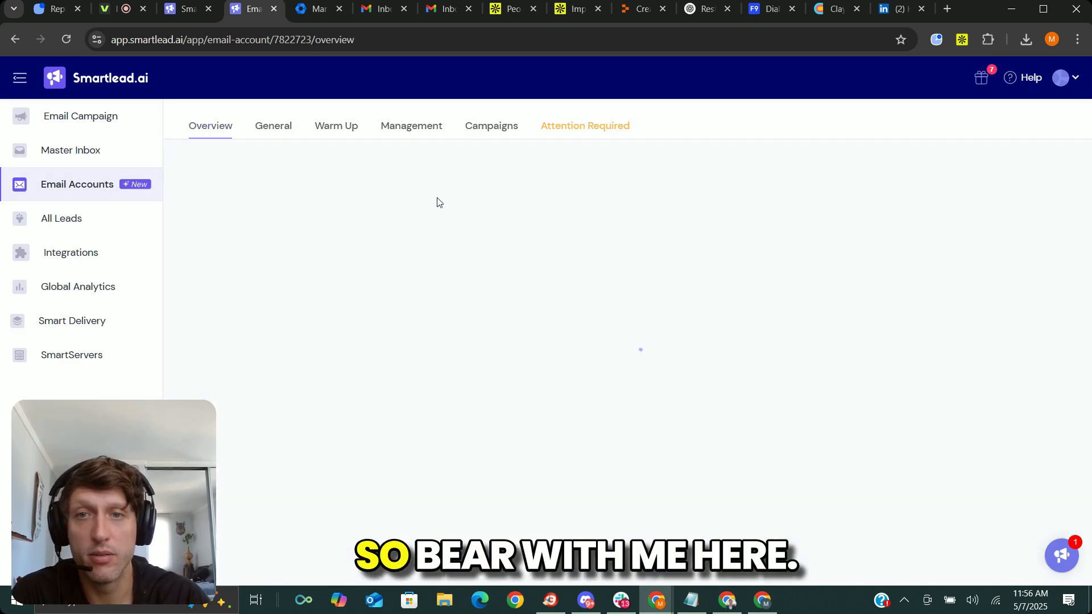
pyautogui.click(90, 186)
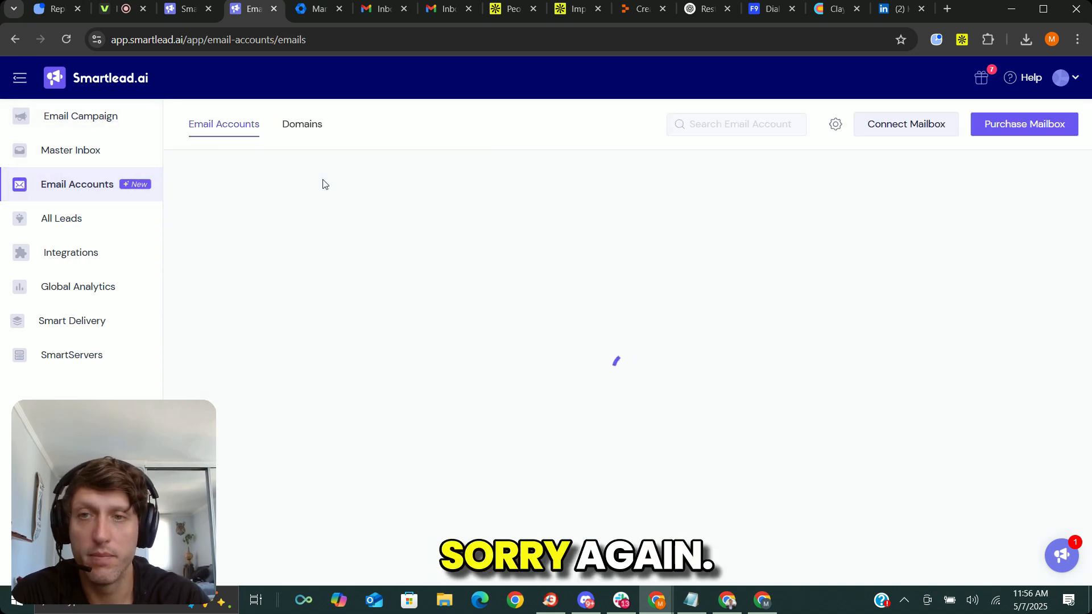
pyautogui.click(436, 221)
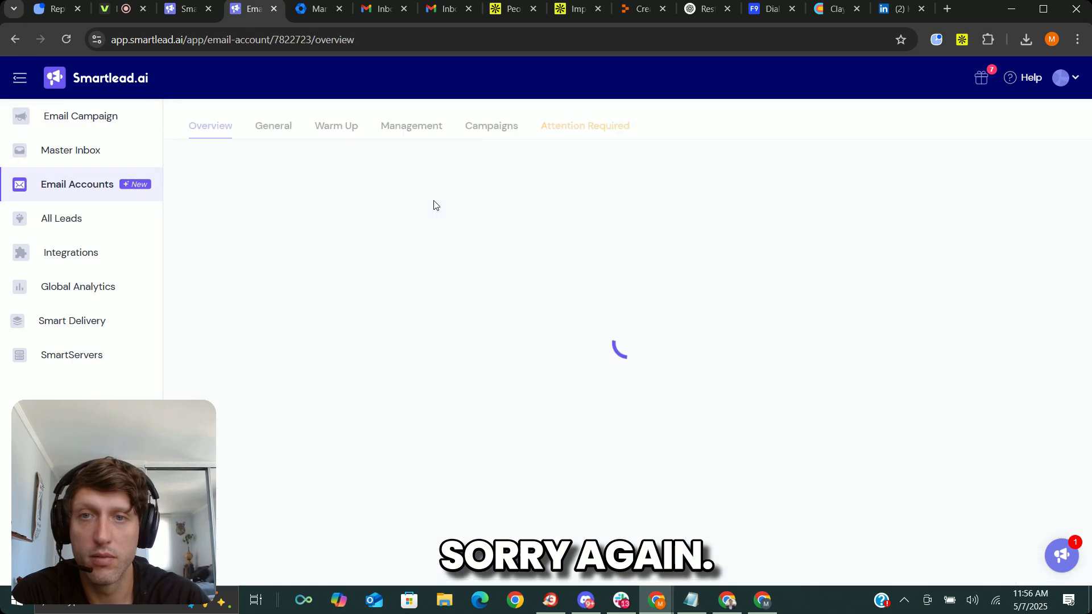
pyautogui.click(50, 186)
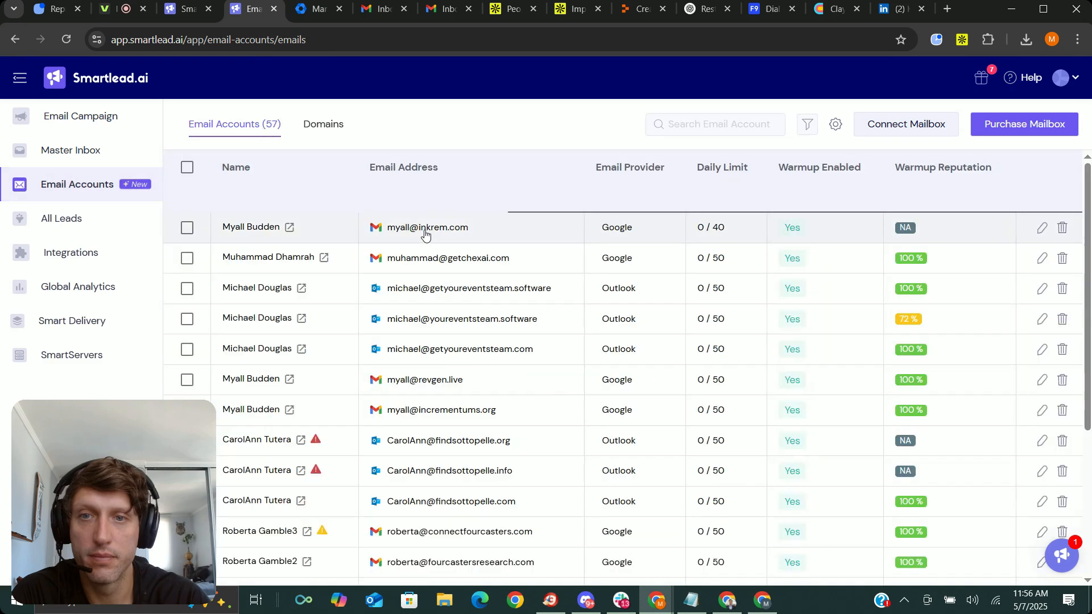
pyautogui.click(426, 205)
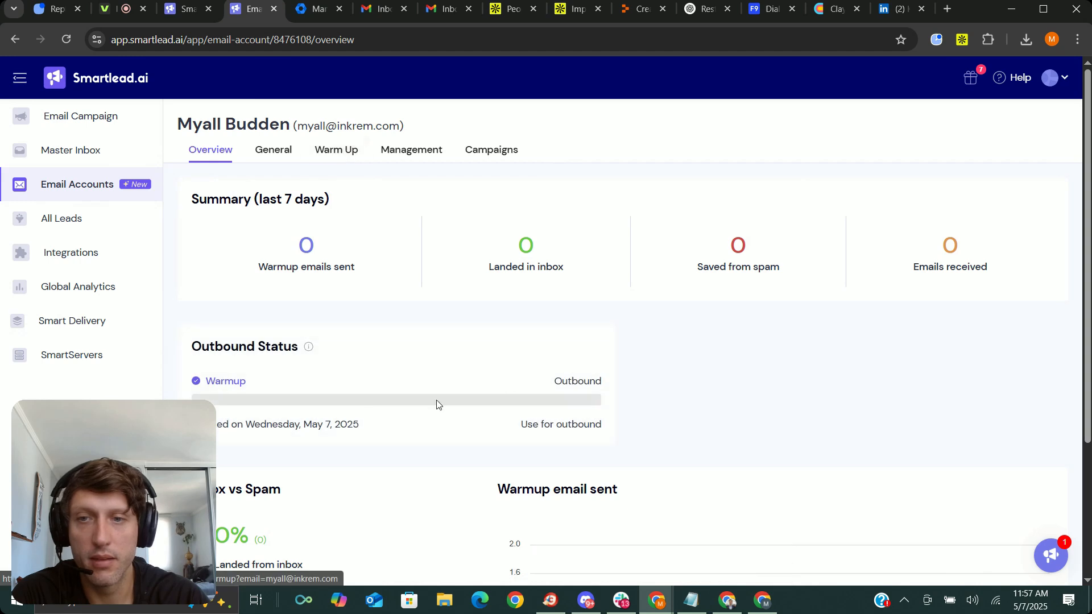
pyautogui.moveTo(186, 348); pyautogui.dragTo(319, 348)
pyautogui.click(234, 388)
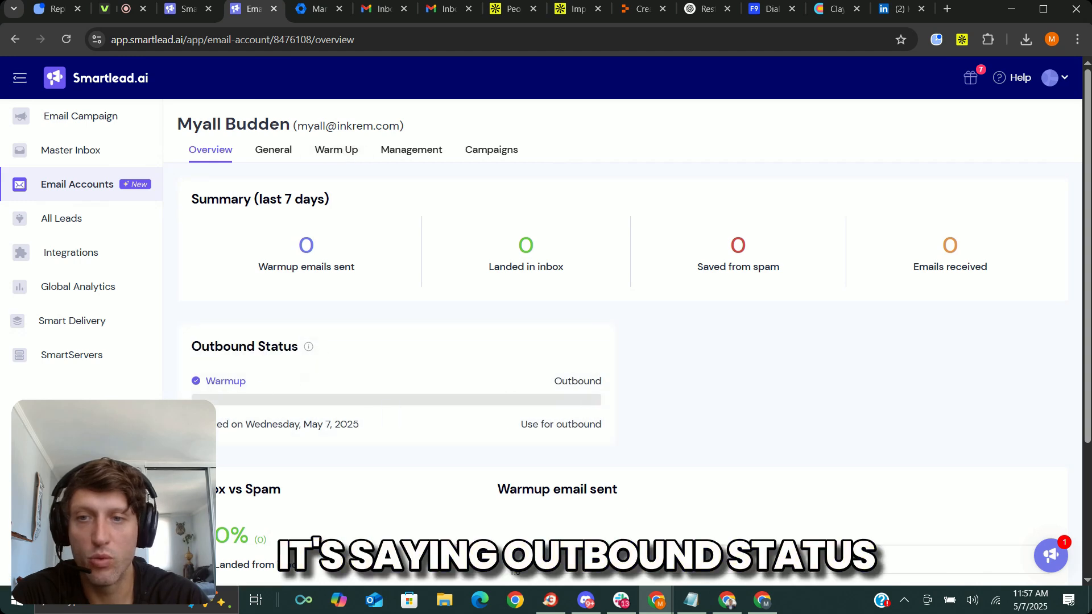
pyautogui.moveTo(217, 426); pyautogui.dragTo(312, 427)
pyautogui.click(322, 428)
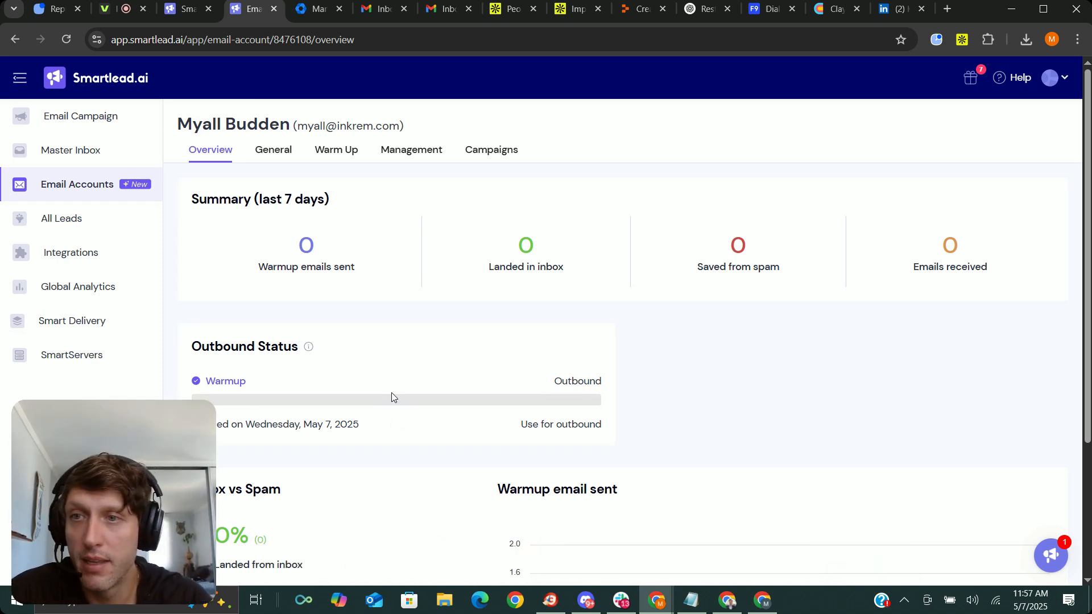
# Create a new email campaign and upload apollo-contacts-export - 2025-05-07T111733.049.csv as its lead list, closing the import settings without changes.
pyautogui.click(88, 117)
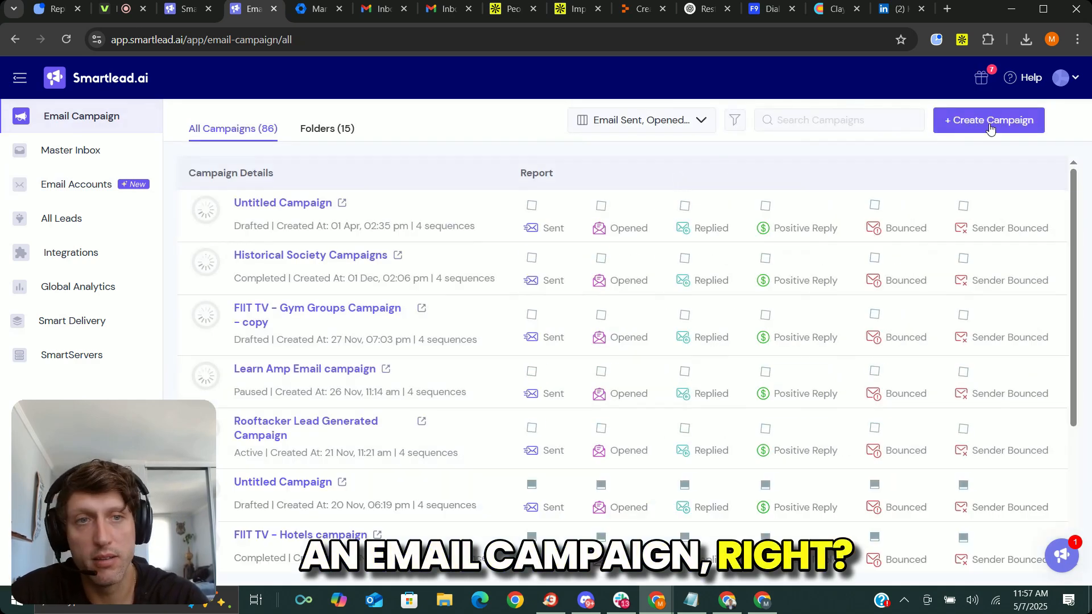
pyautogui.click(942, 120)
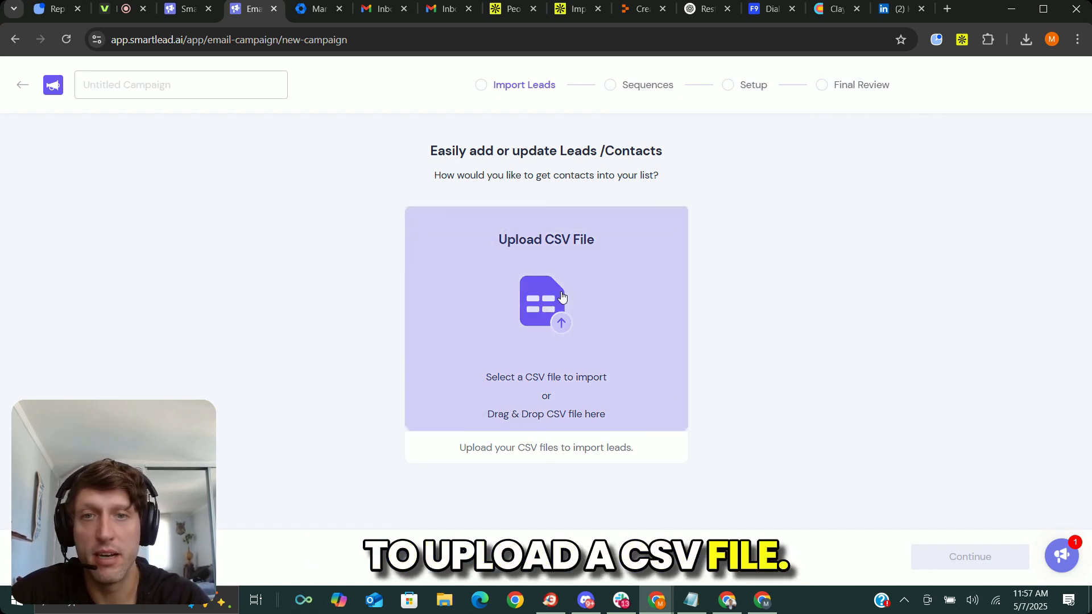
pyautogui.click(561, 291)
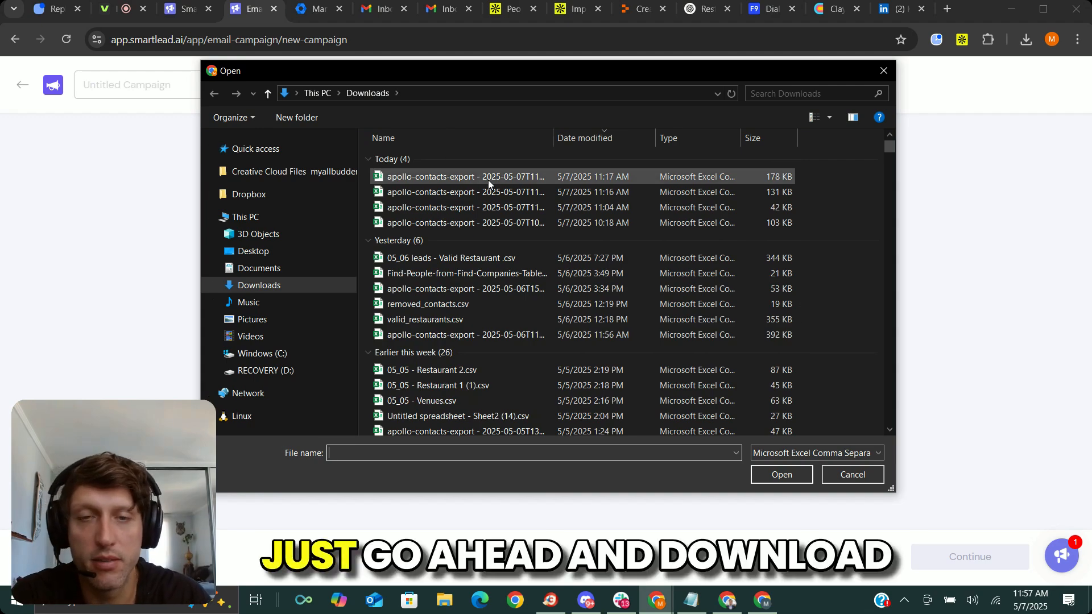
pyautogui.press('Escape')
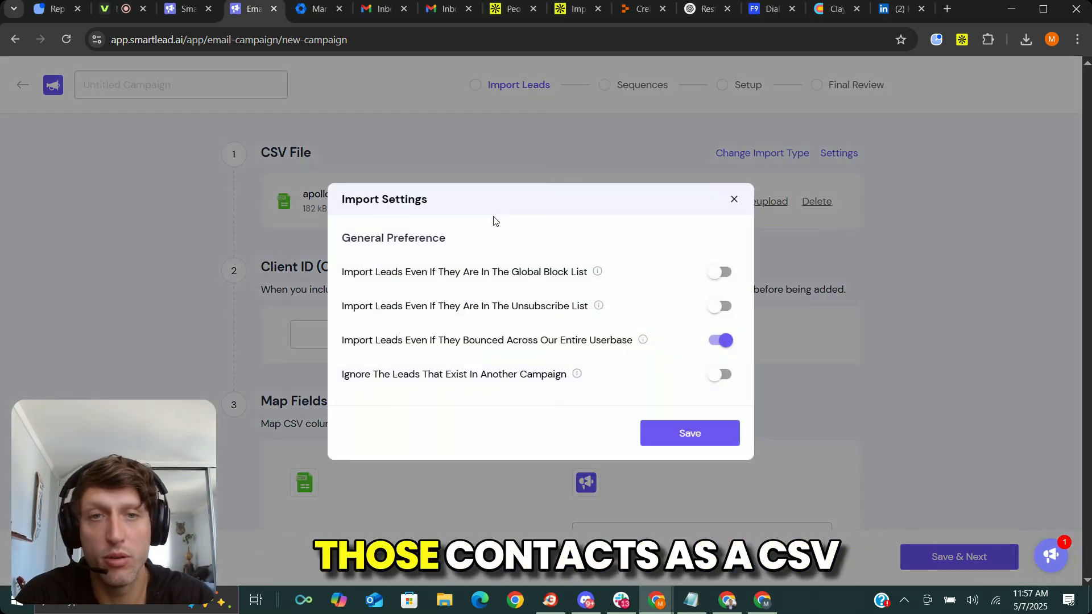
pyautogui.click(734, 200)
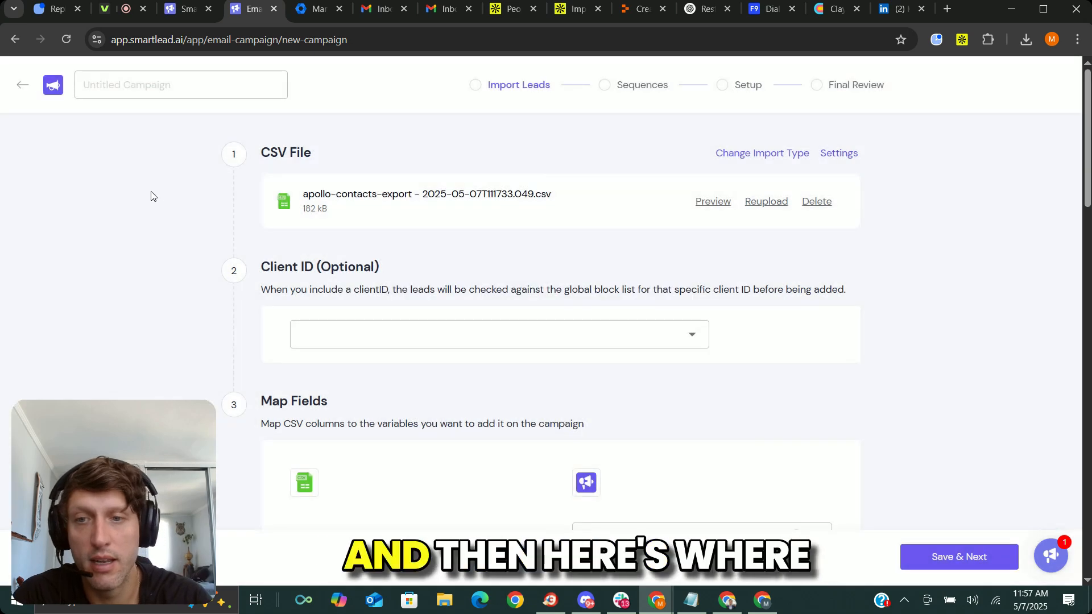
# Map the CSV's Company column to the Company Name variable.
pyautogui.scroll(-3, 317, 348)
pyautogui.scroll(3, 324, 124)
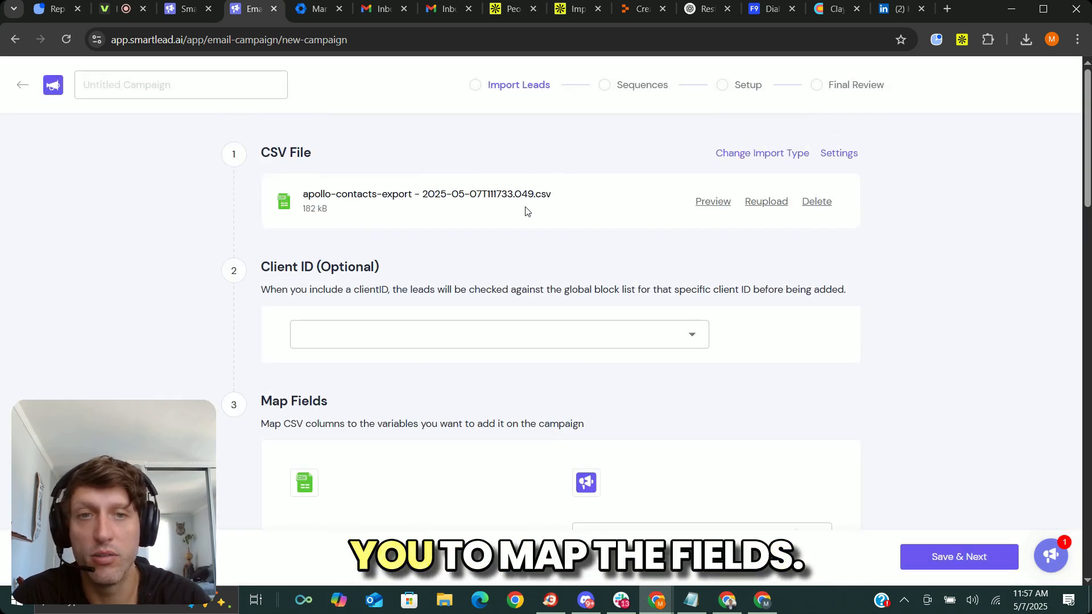
pyautogui.scroll(-6, 268, 319)
pyautogui.scroll(2, 412, 243)
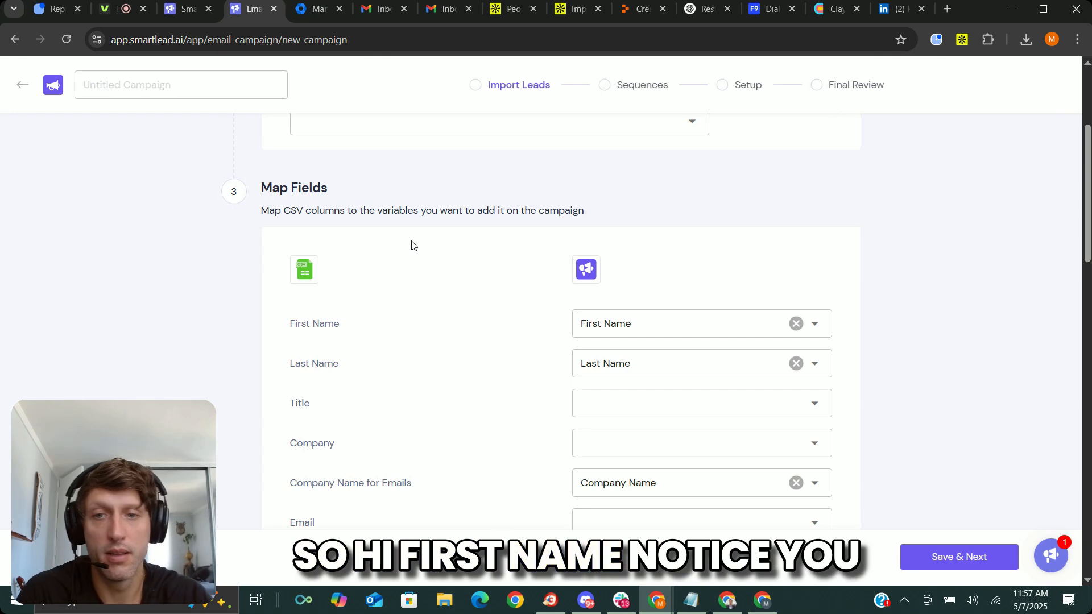
pyautogui.click(624, 450)
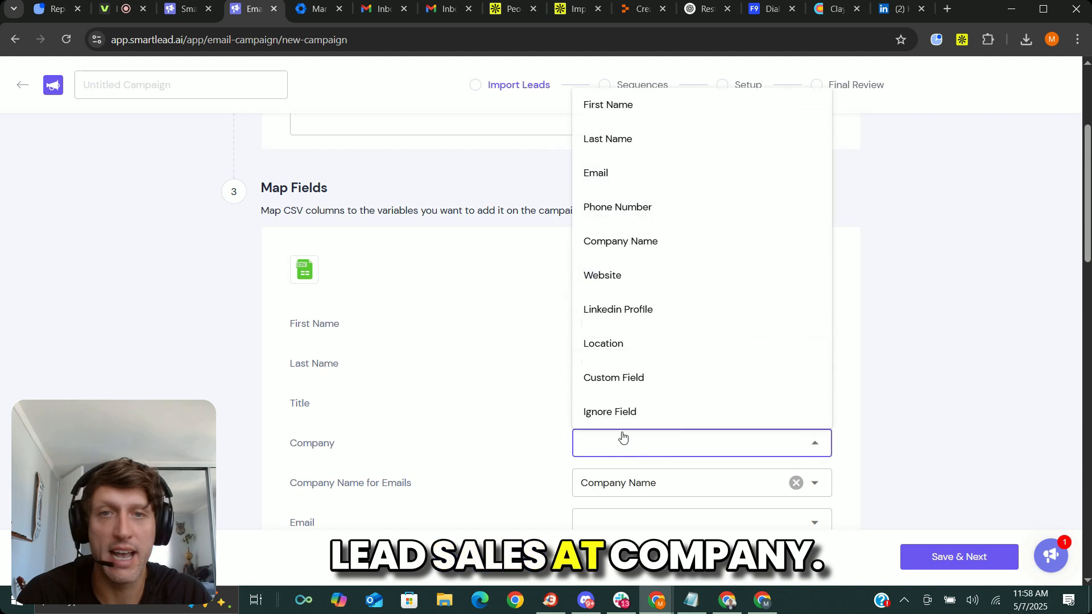
pyautogui.click(658, 241)
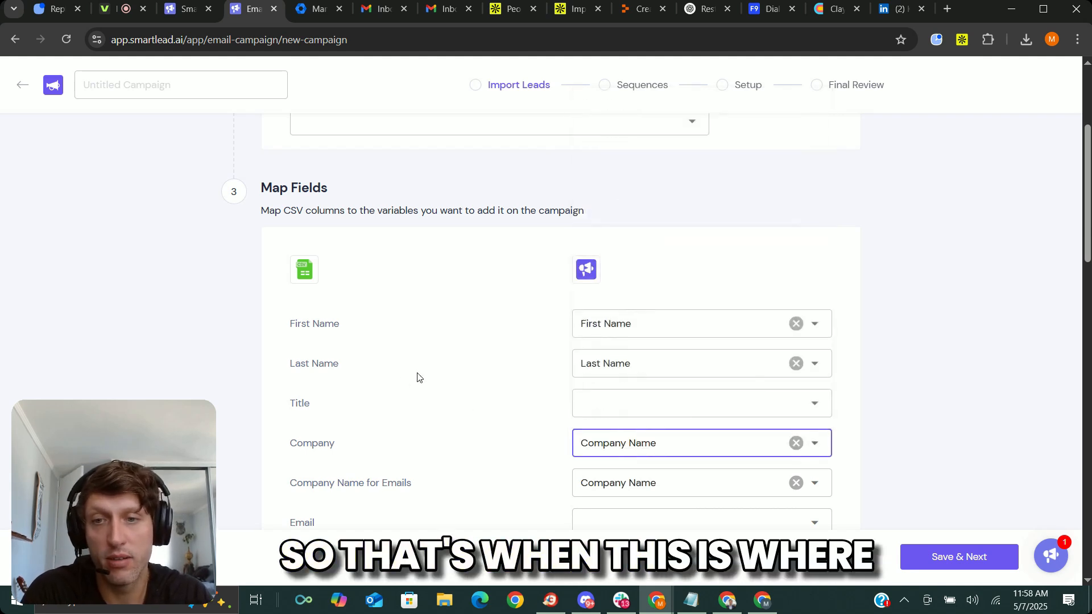
pyautogui.click(166, 282)
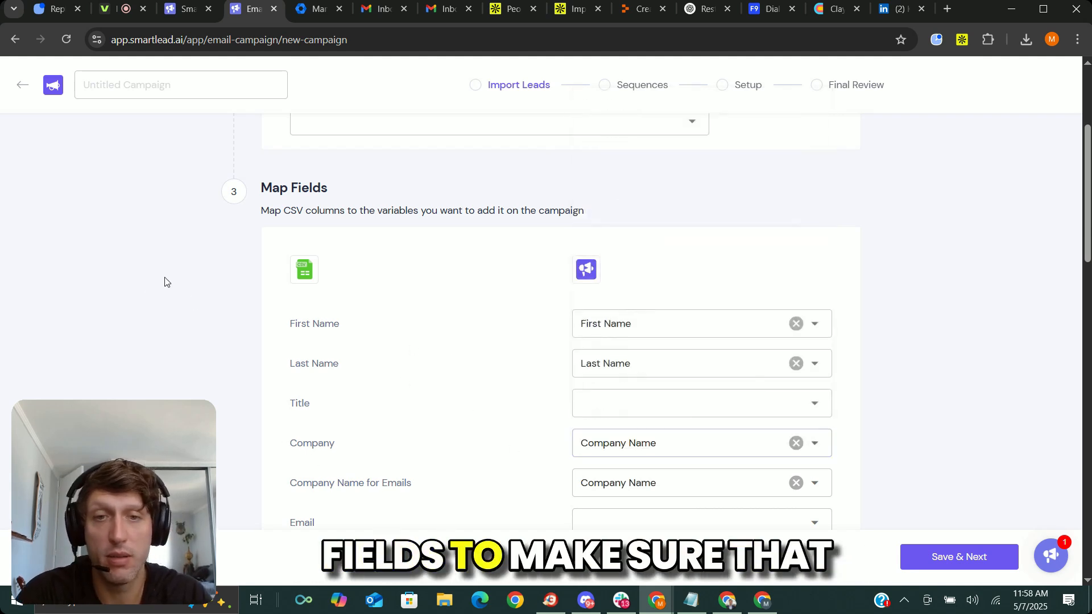
# Clear the Company column's mapping, keep Company Name for Emails as Company Name, and map the Email column to Email.
pyautogui.scroll(-3, 276, 269)
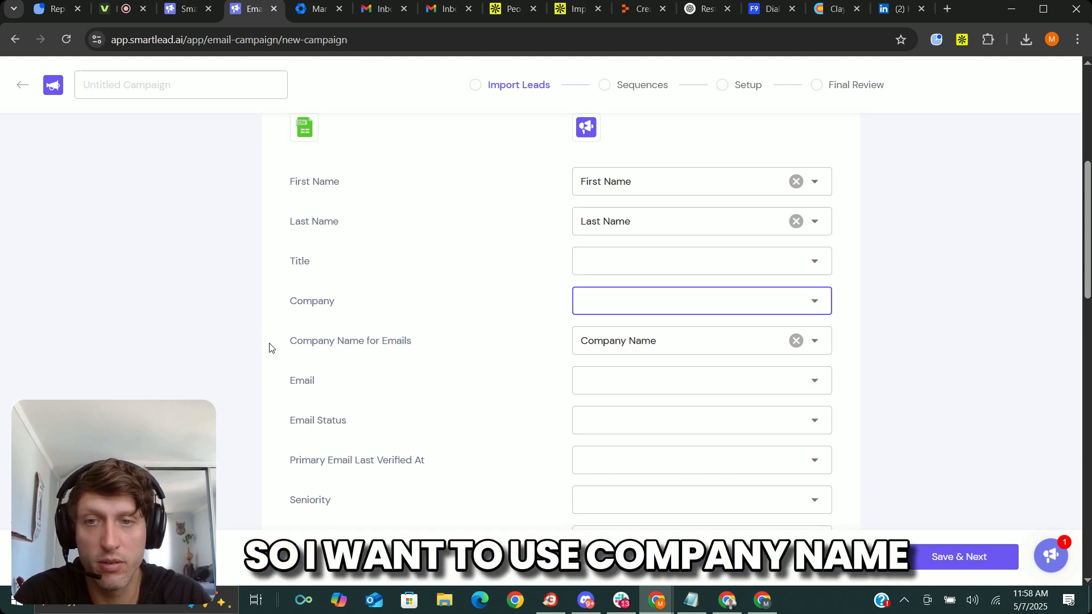
pyautogui.moveTo(282, 345); pyautogui.dragTo(415, 343)
pyautogui.click(427, 344)
pyautogui.scroll(-1, 683, 340)
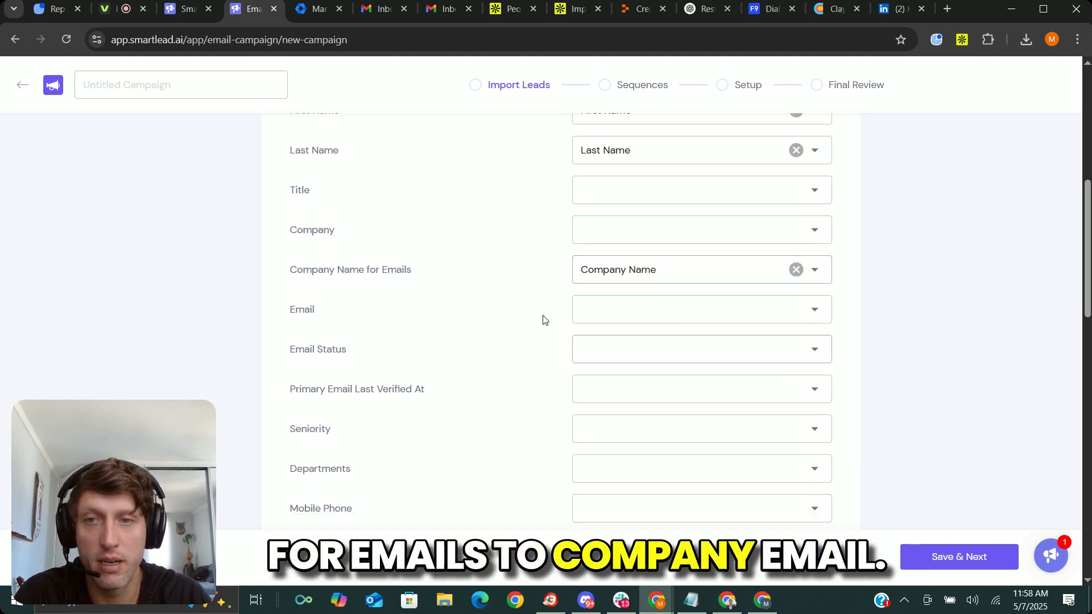
pyautogui.click(617, 312)
pyautogui.click(609, 142)
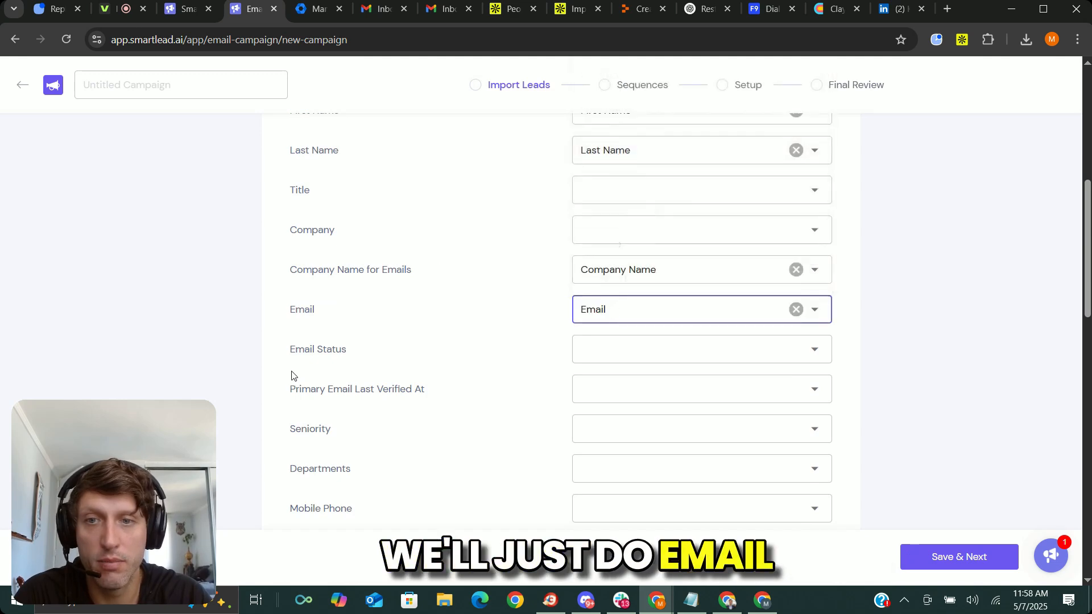
pyautogui.scroll(-3, 291, 376)
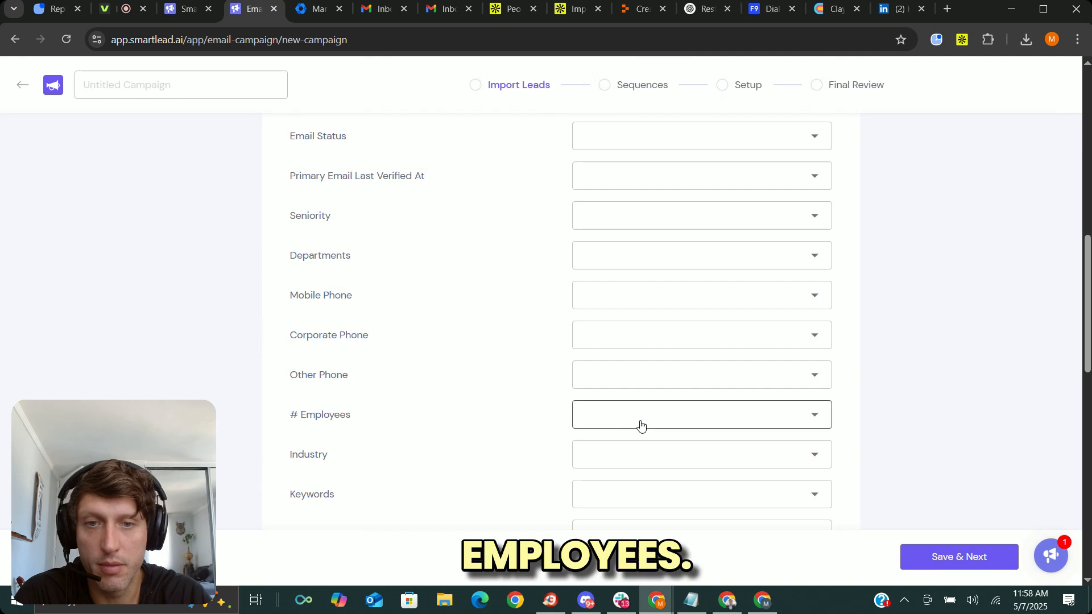
pyautogui.click(641, 423)
pyautogui.scroll(-1, 659, 342)
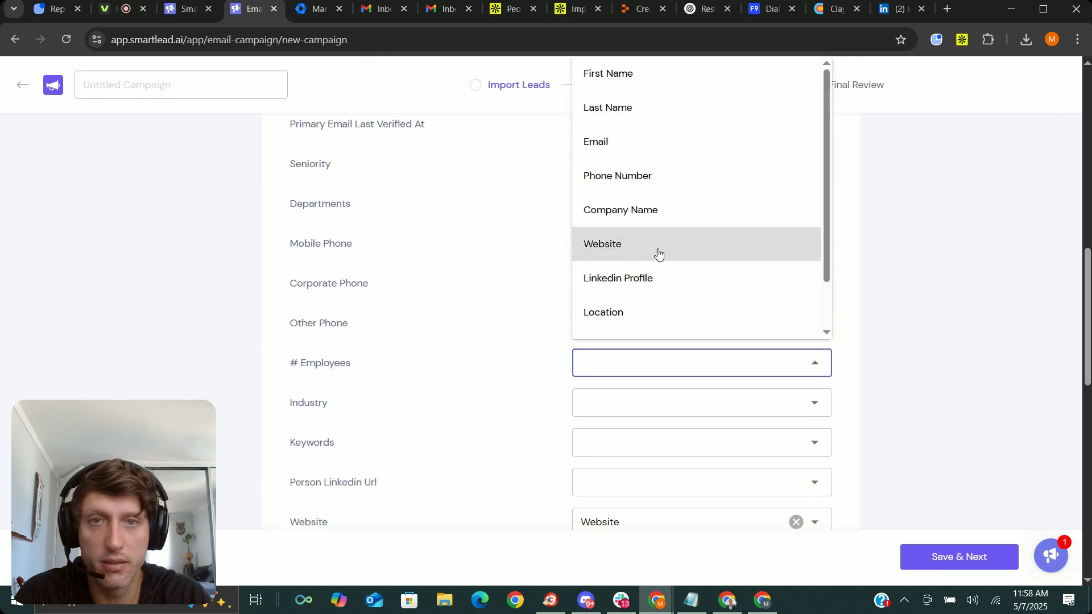
pyautogui.scroll(4, 654, 279)
pyautogui.scroll(-2, 659, 286)
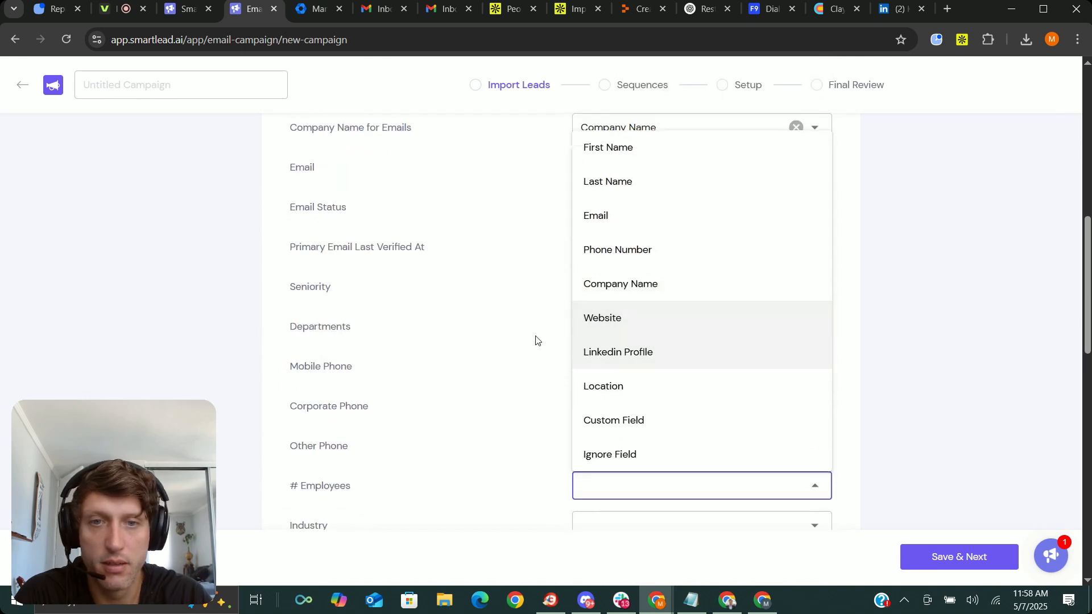
pyautogui.click(283, 324)
# Map the City column to the Location variable, keeping Website mapped to Website.
pyautogui.scroll(-4, 341, 288)
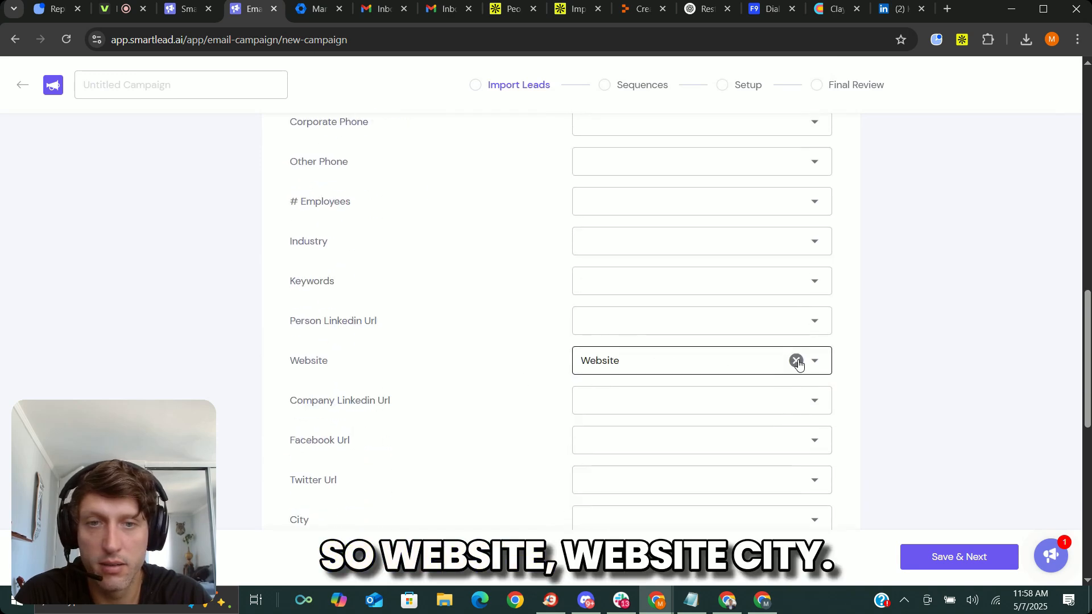
pyautogui.scroll(-2, 384, 377)
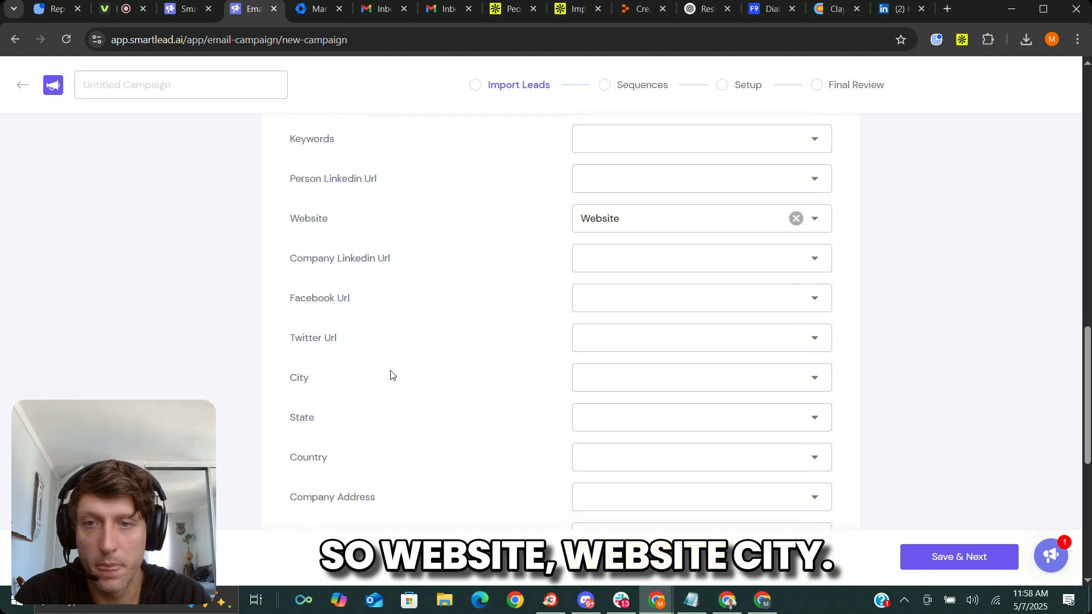
pyautogui.click(616, 380)
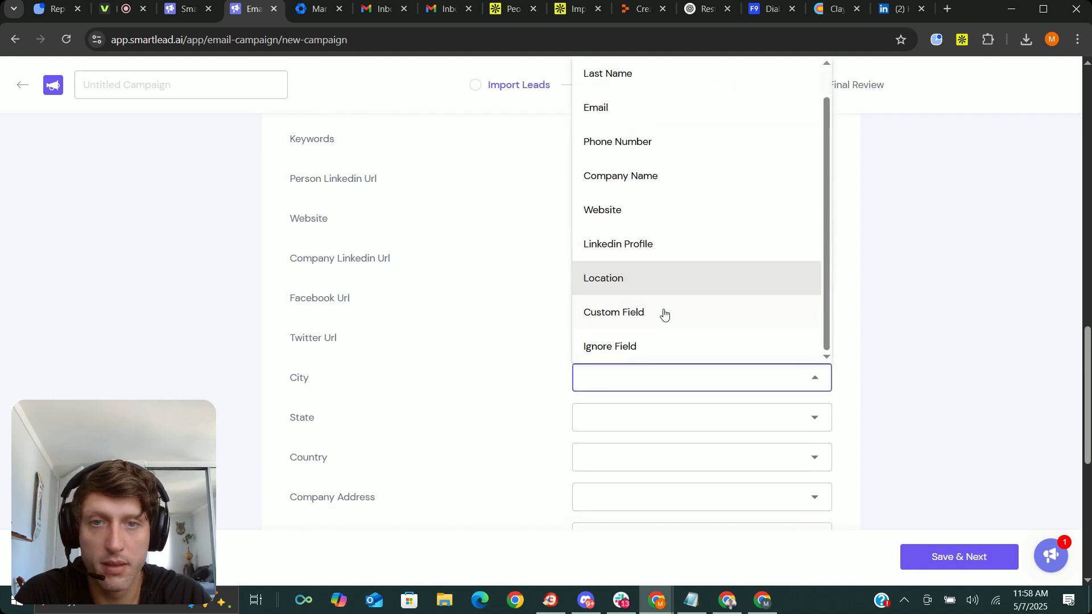
pyautogui.click(653, 284)
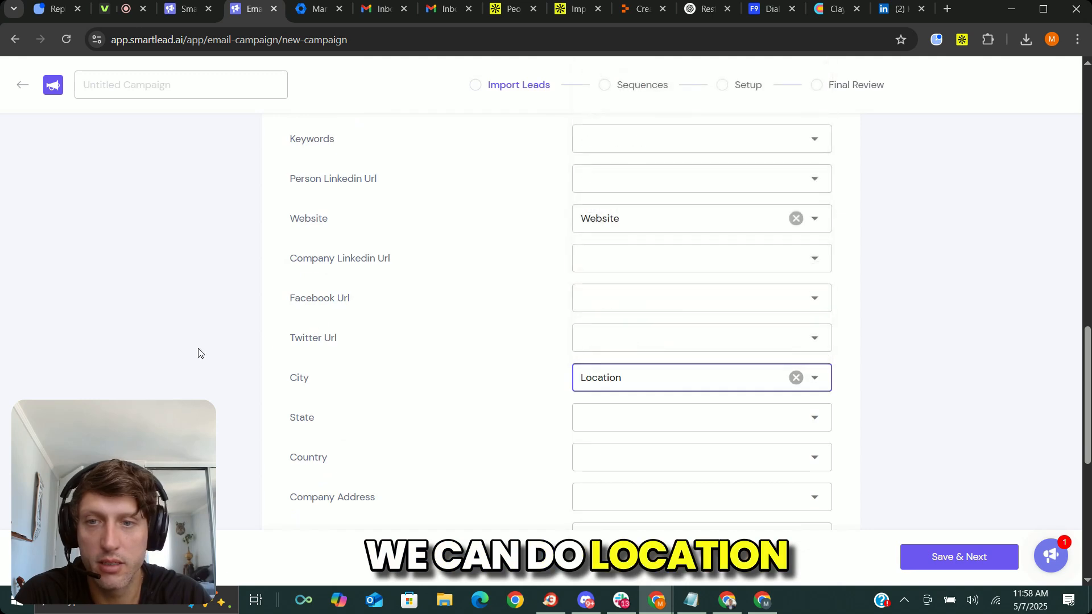
# Map the Total Funding column to Custom Field.
pyautogui.scroll(-2, 357, 319)
pyautogui.scroll(-2, 357, 318)
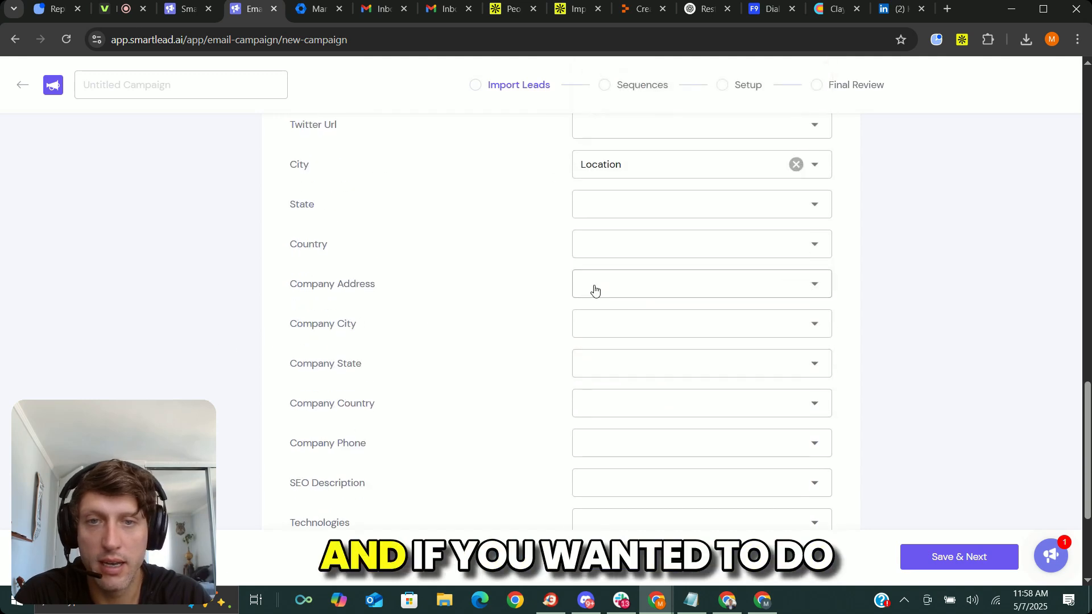
pyautogui.click(601, 380)
pyautogui.scroll(-1, 637, 332)
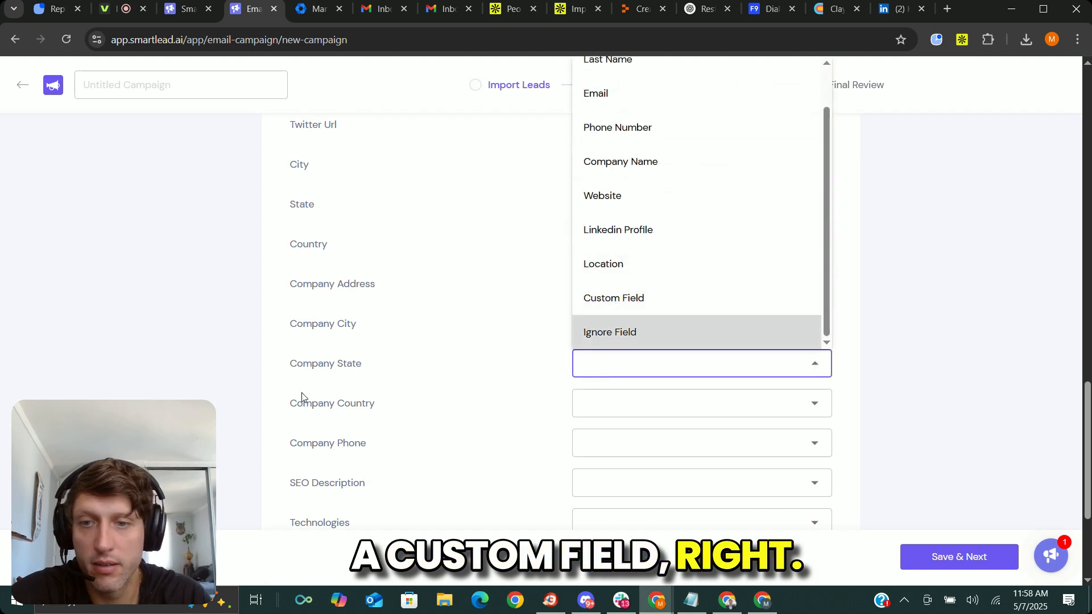
pyautogui.scroll(-2, 303, 386)
pyautogui.scroll(-1, 305, 377)
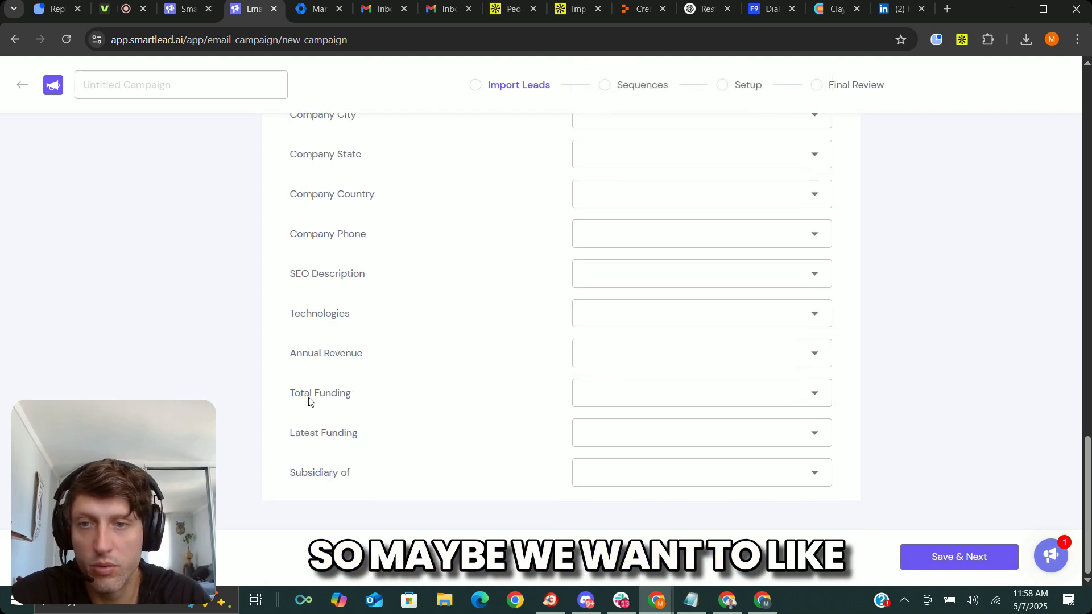
pyautogui.click(576, 397)
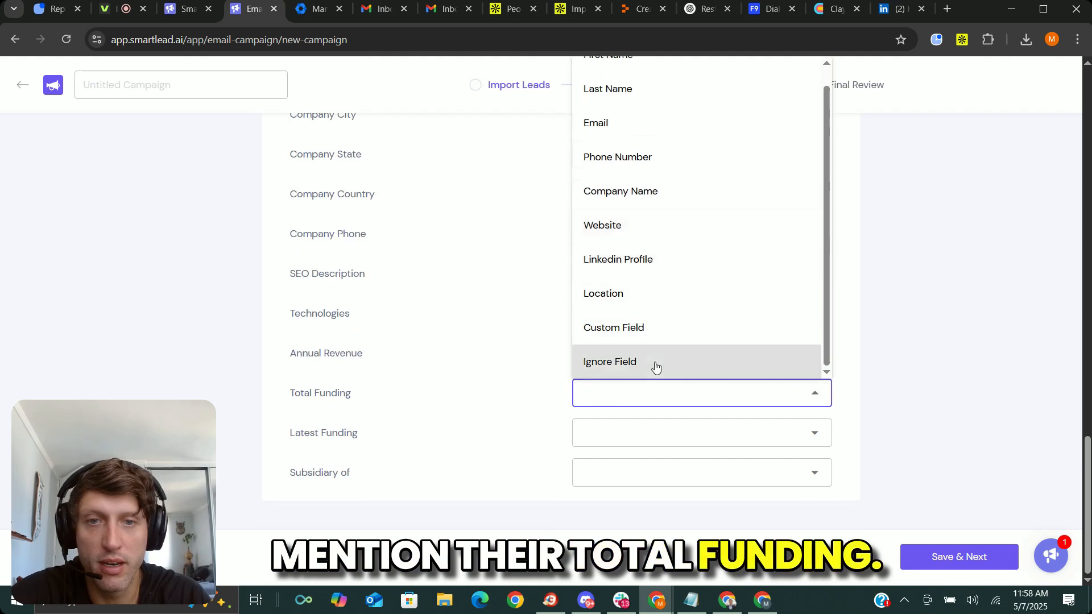
pyautogui.click(662, 330)
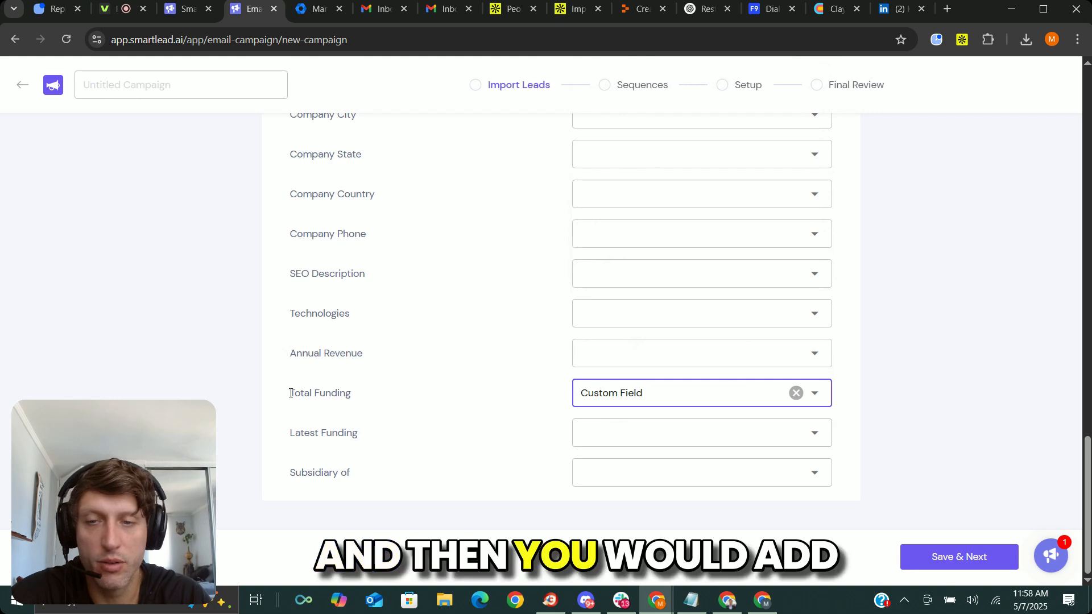
# Review the column mappings, save them to import the leads, and acknowledge the alert.
pyautogui.scroll(15, 480, 236)
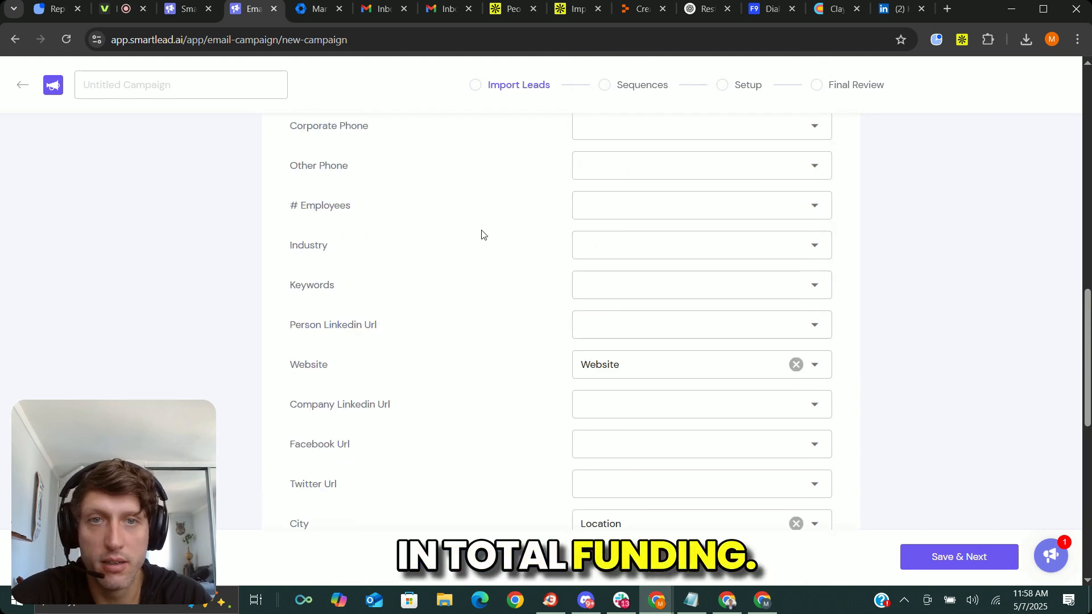
pyautogui.scroll(5, 481, 234)
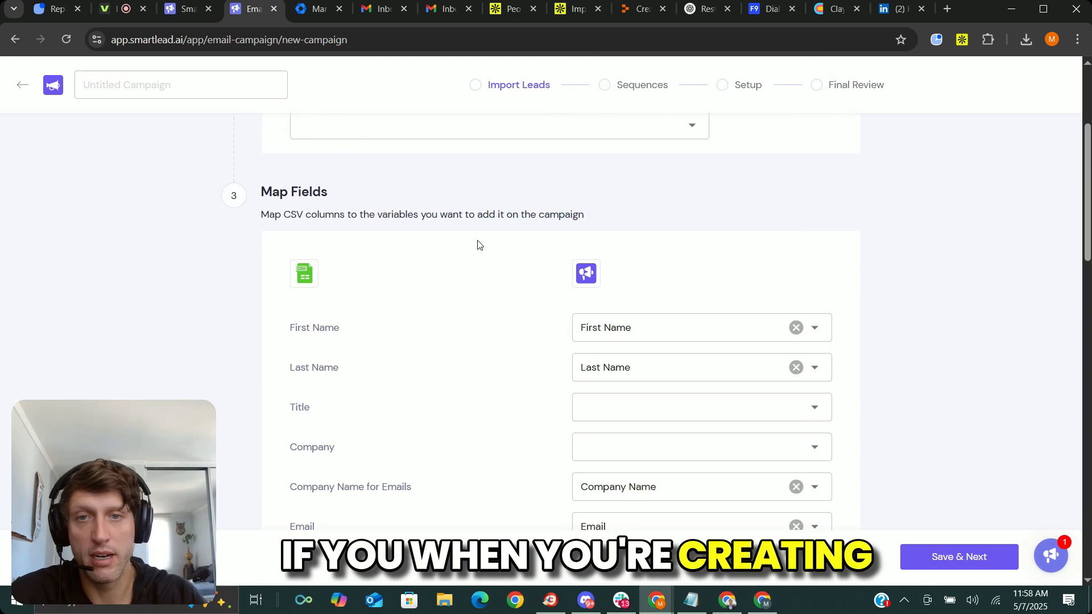
pyautogui.scroll(-7, 476, 319)
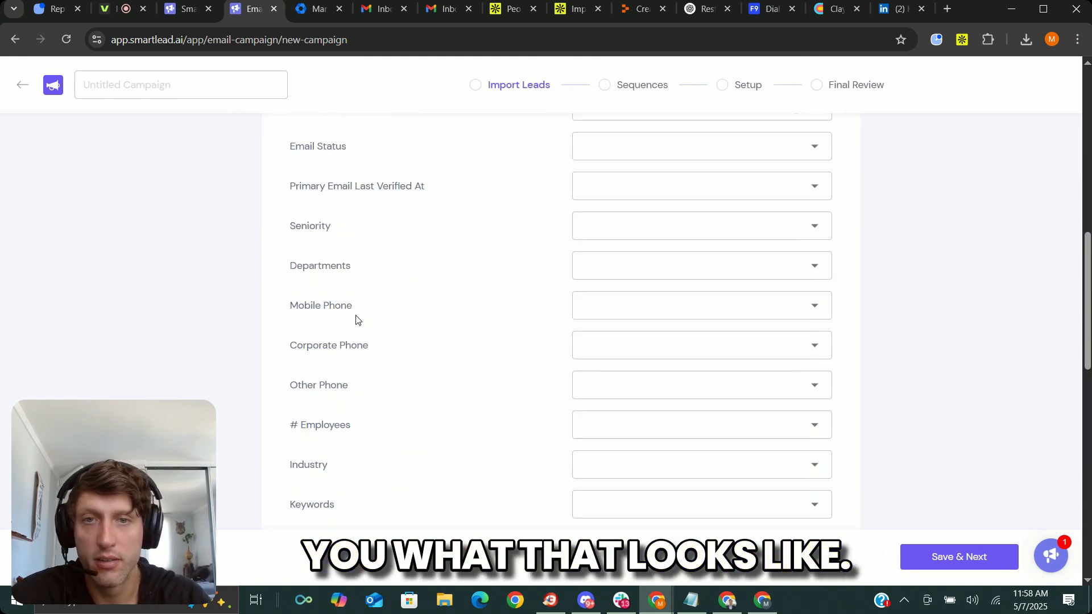
pyautogui.scroll(9, 495, 296)
pyautogui.scroll(-1, 609, 399)
pyautogui.scroll(4, 429, 310)
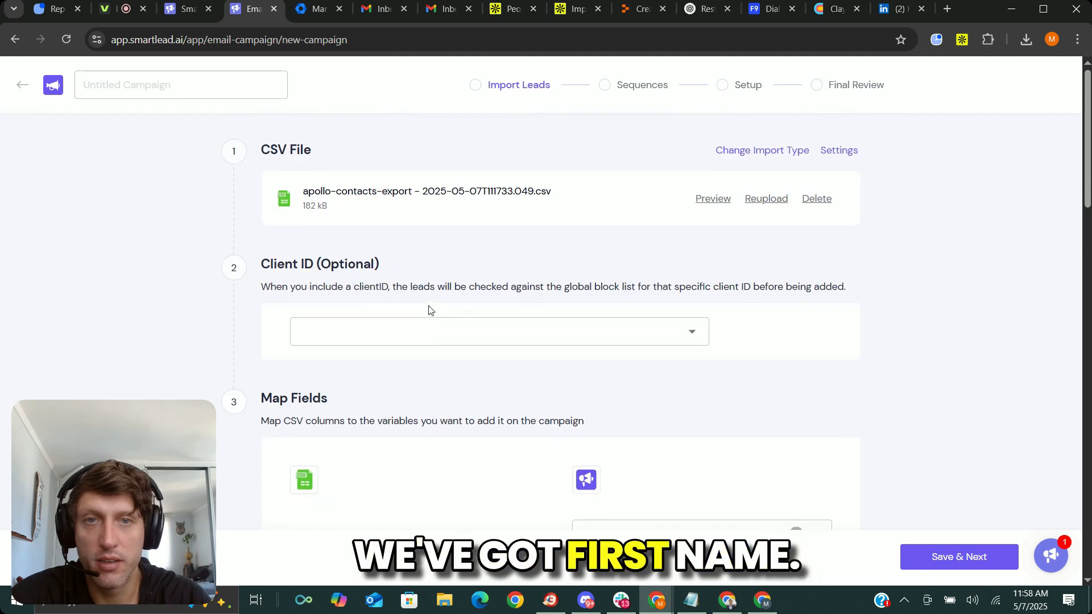
pyautogui.scroll(-11, 737, 383)
pyautogui.click(975, 568)
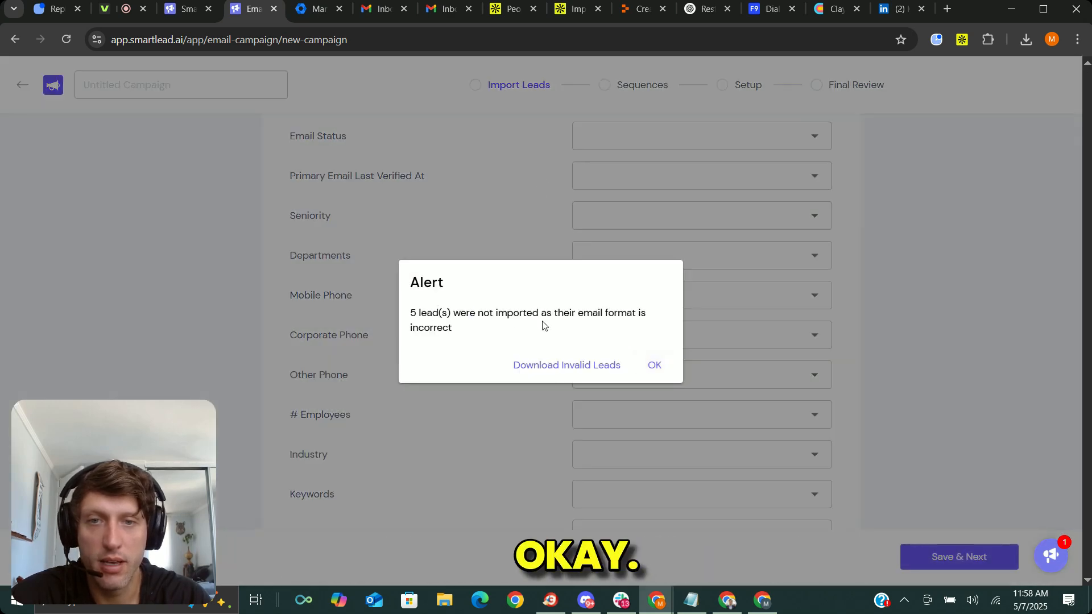
pyautogui.click(649, 365)
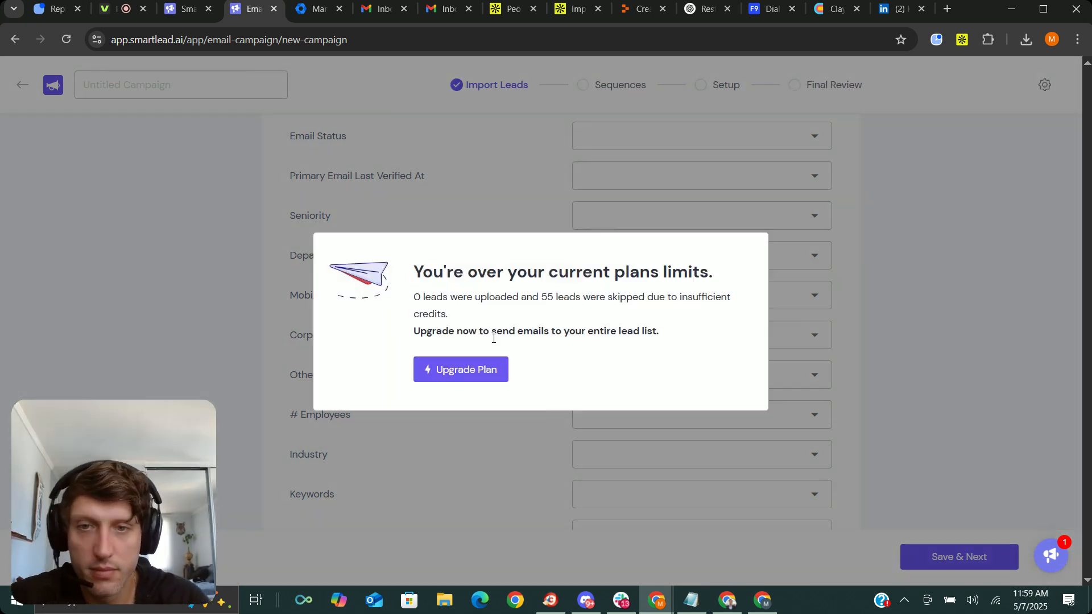
# Open the plan upgrade page, examine the subscription's lead and email usage, and leave the settings.
pyautogui.click(481, 375)
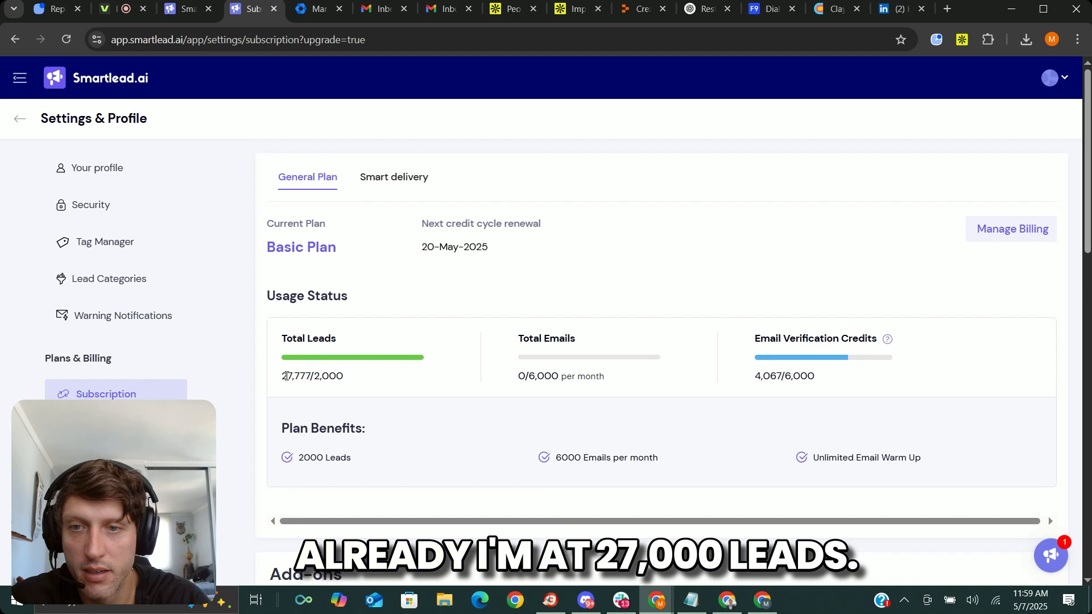
pyautogui.click(20, 120)
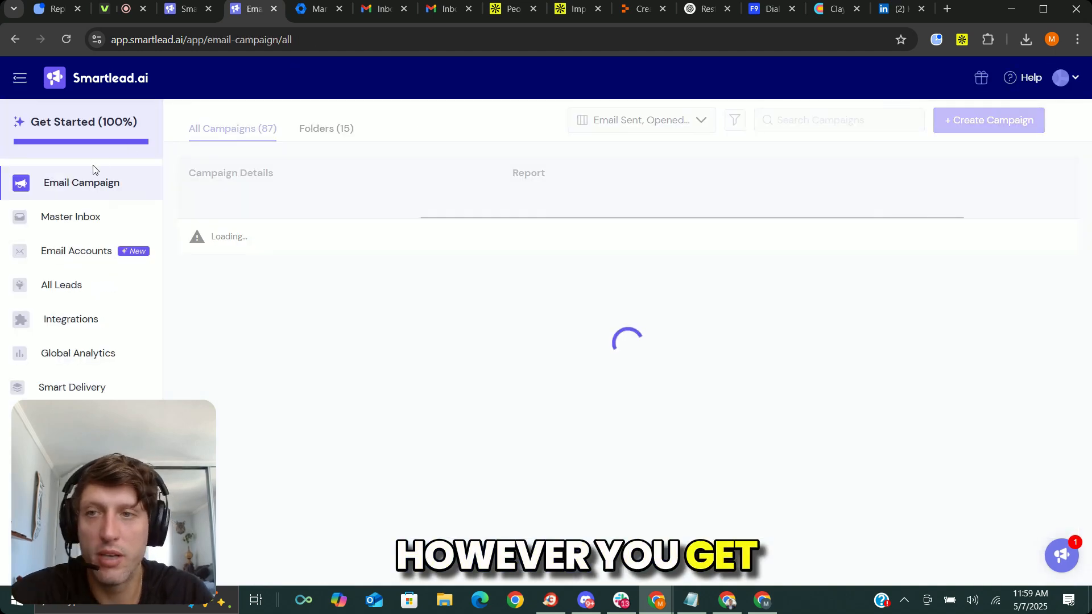
# Create another new email campaign and skip the lead import to go straight to its Sequences stage.
pyautogui.click(88, 185)
pyautogui.click(989, 120)
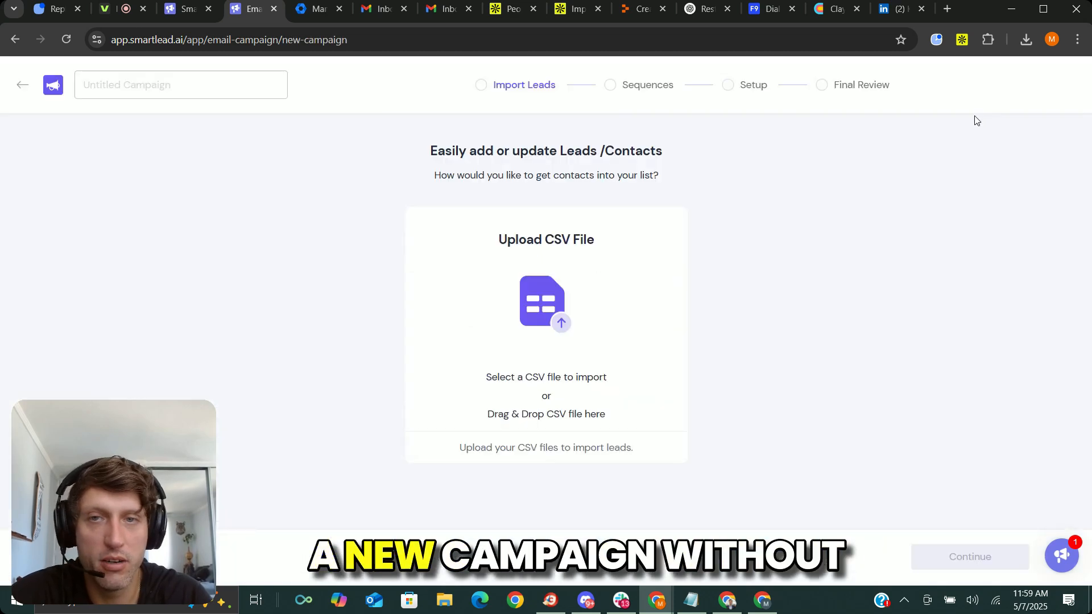
pyautogui.click(652, 84)
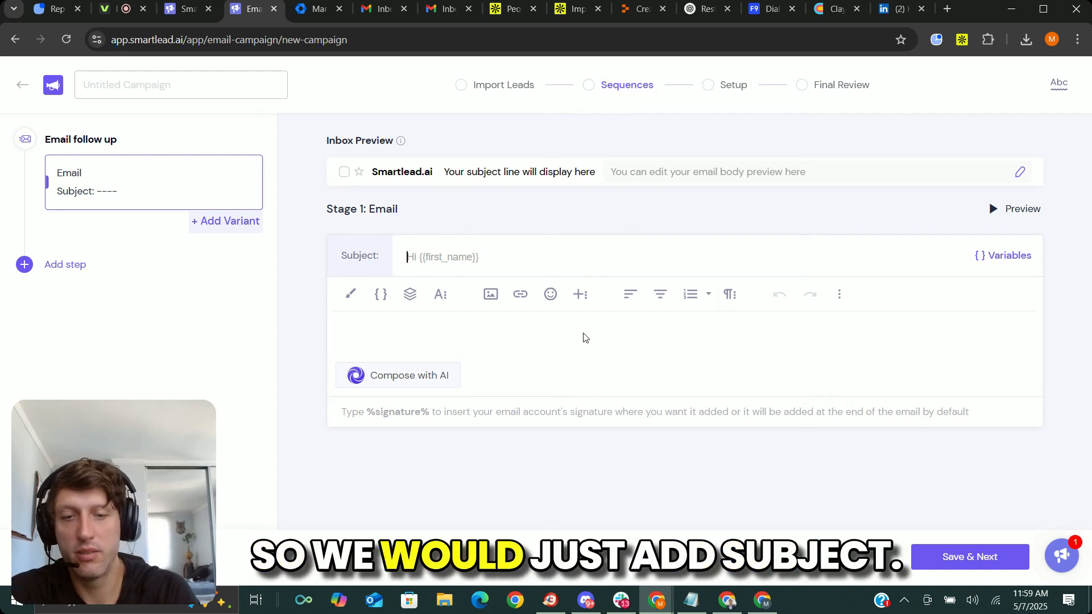
# Set the first email's subject to "{{first_name}}, are you still looking for a sales enablement tool?" and its body to "test test test".
pyautogui.write('{{')
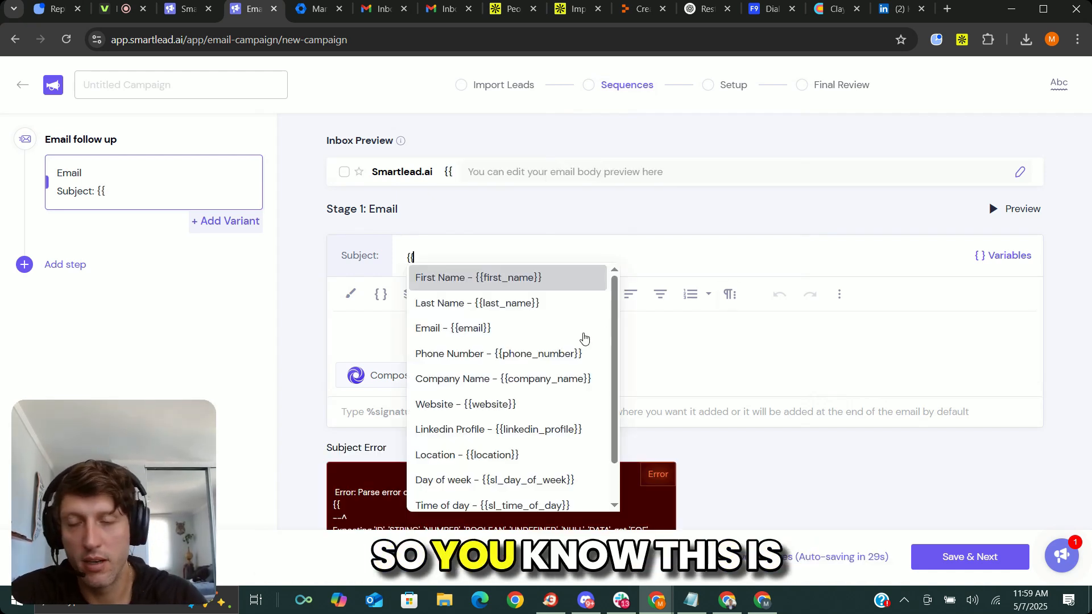
pyautogui.click(514, 277)
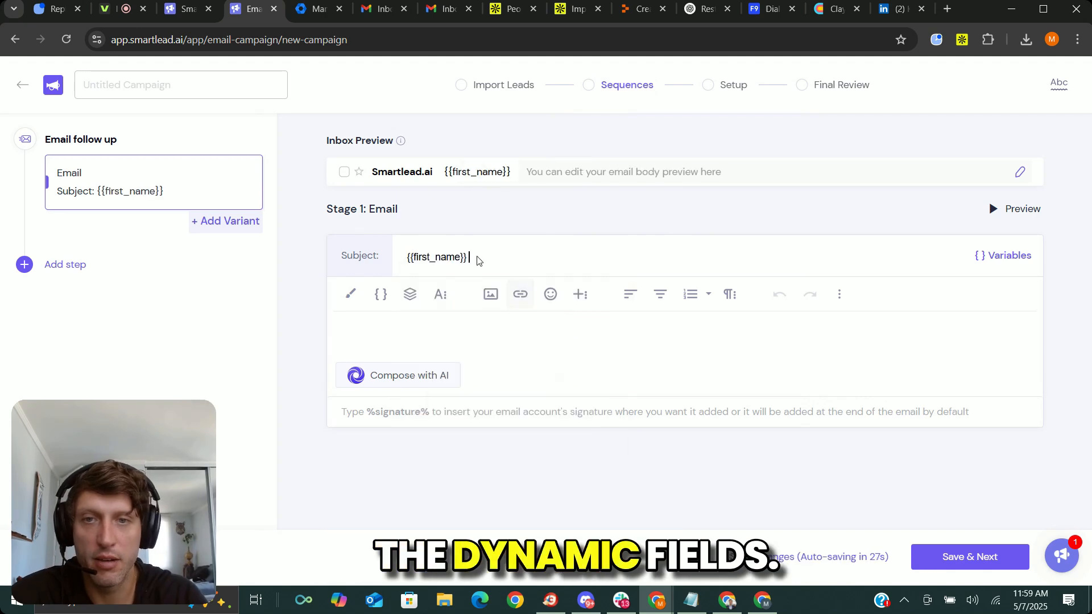
pyautogui.write(',')
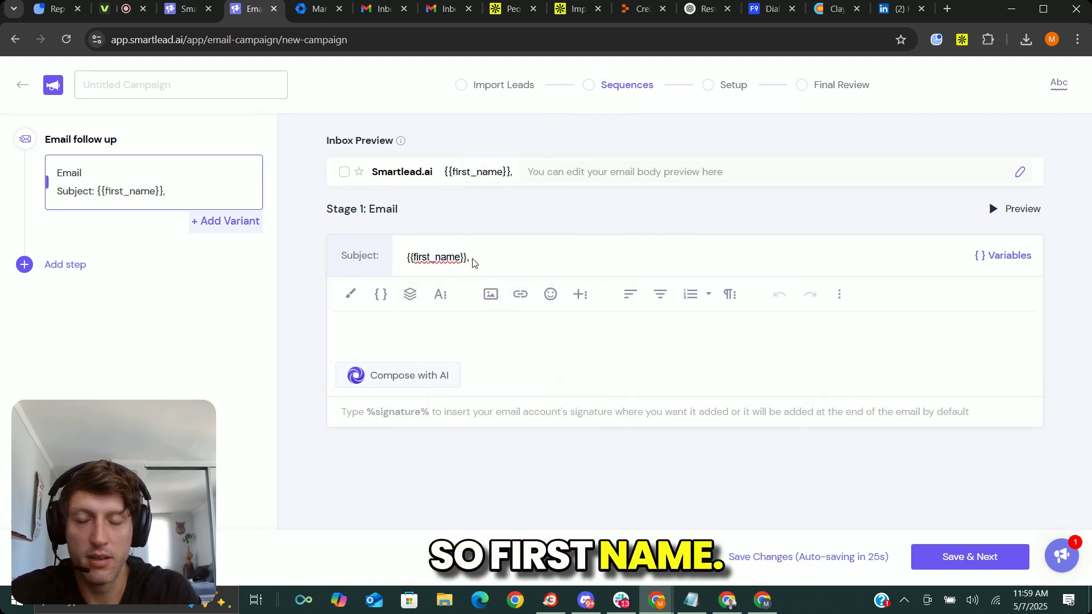
pyautogui.write(' are you still ')
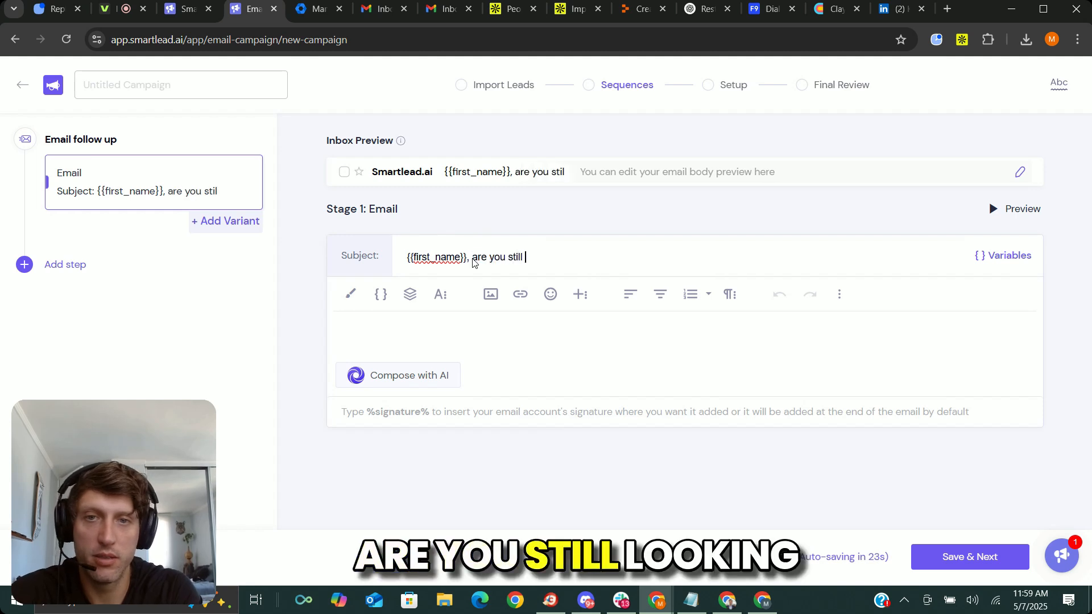
pyautogui.write('looking ')
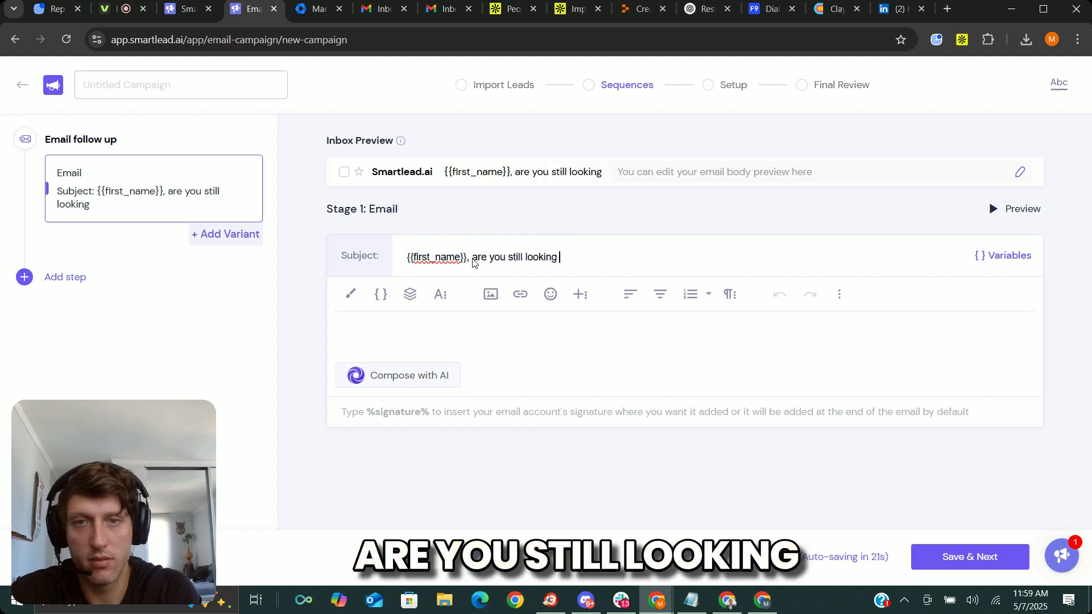
pyautogui.write('for a sales enable')
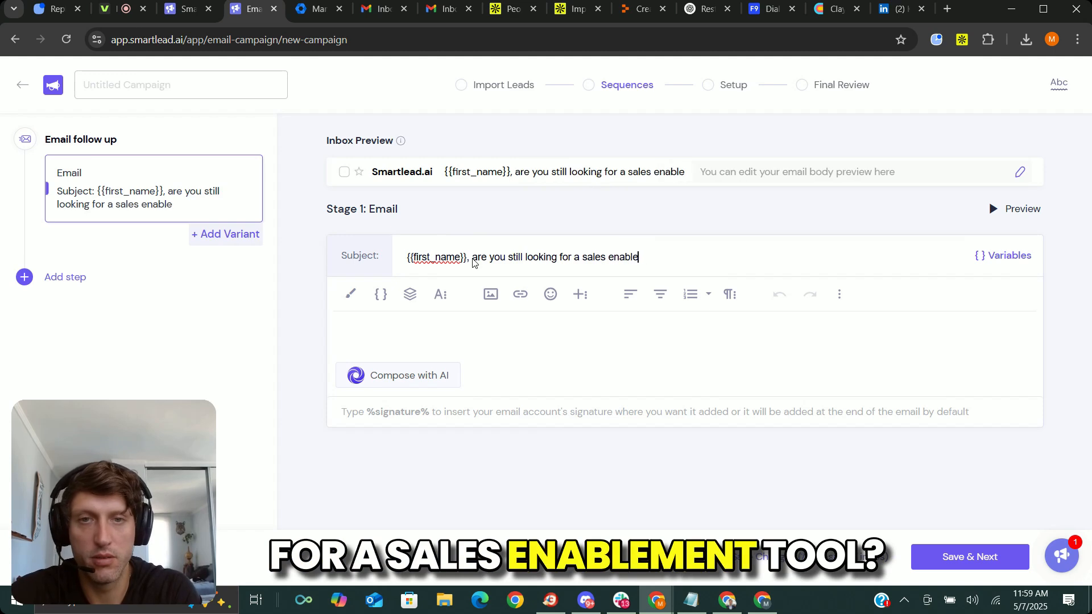
pyautogui.write('ment tool?')
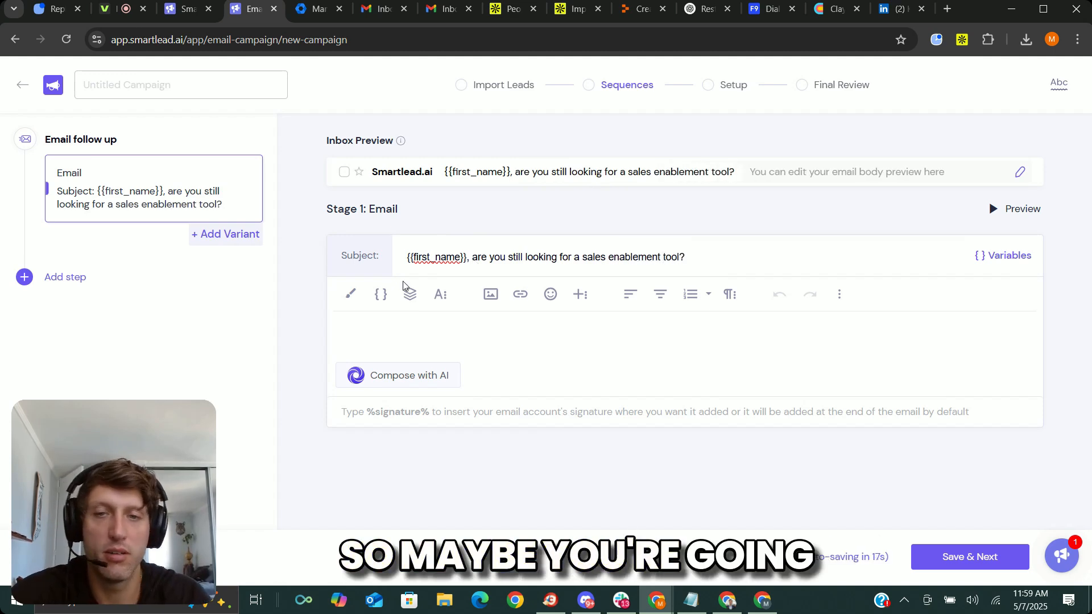
pyautogui.click(440, 326)
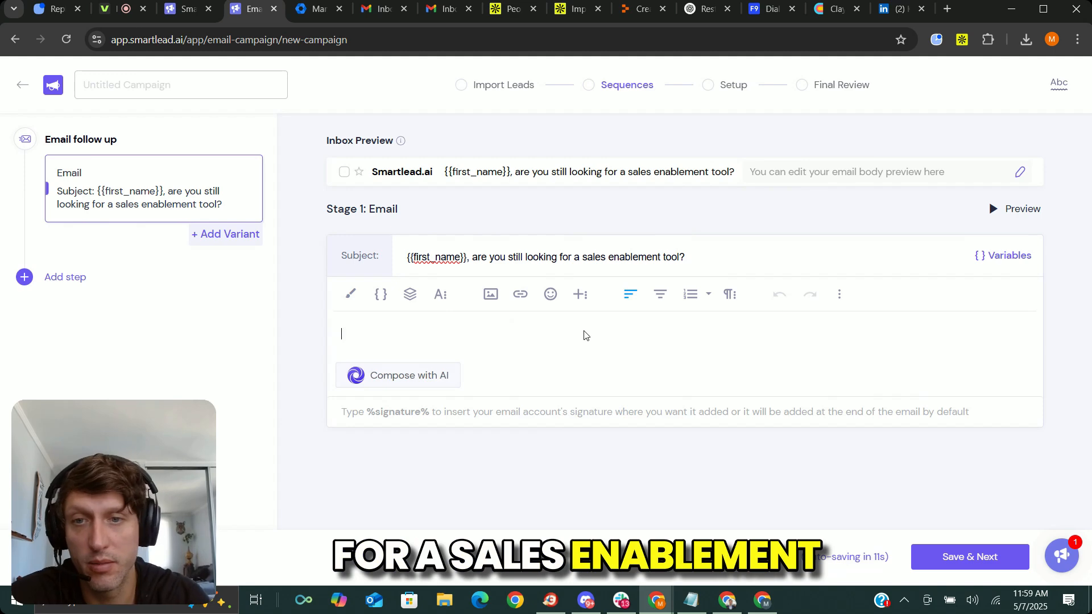
pyautogui.write('test test test')
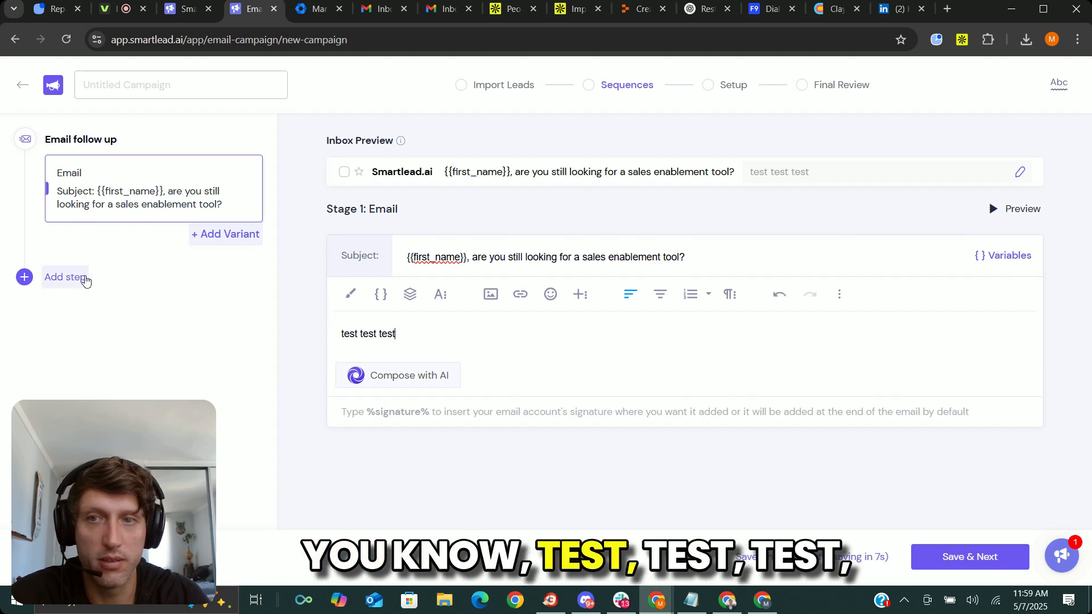
# Add a second variant to the first email with the subject "{{first_name}}, how's it going?".
pyautogui.click(225, 234)
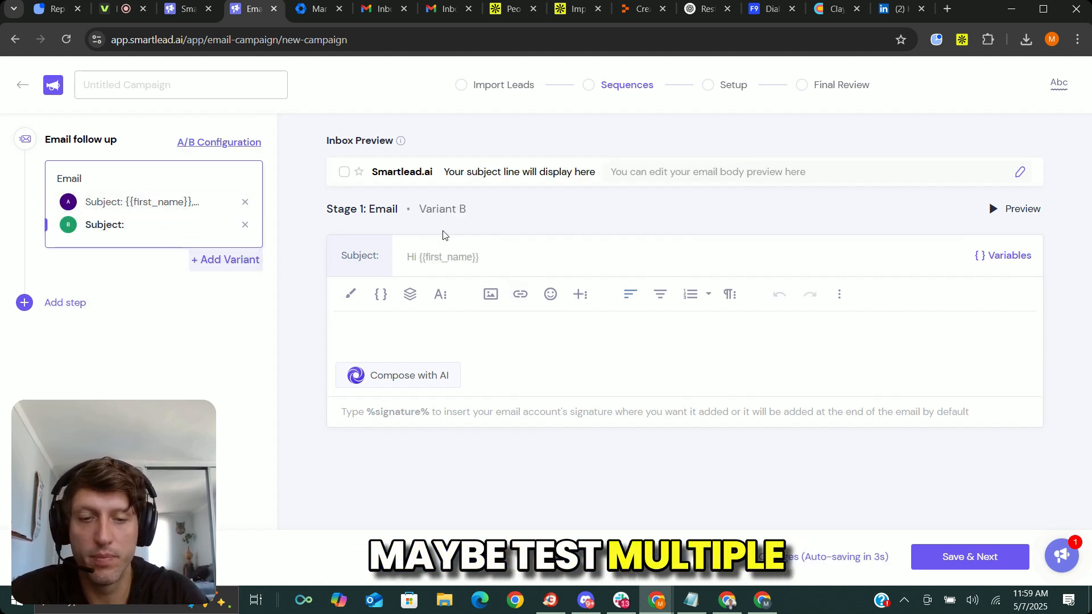
pyautogui.write('{{first_a')
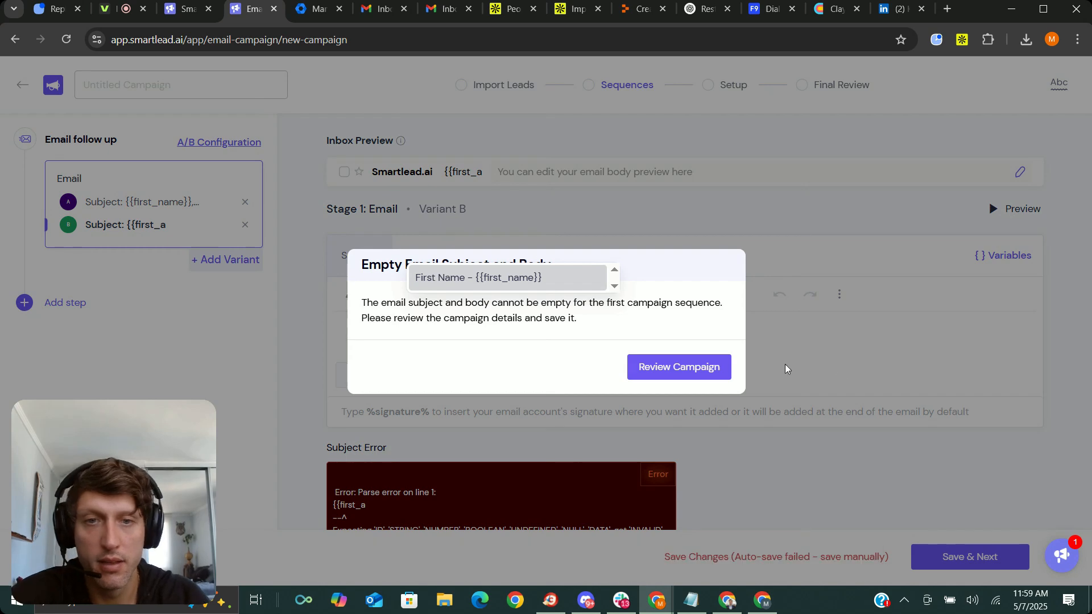
pyautogui.write('_na')
pyautogui.click(679, 368)
pyautogui.press('BackSpace')
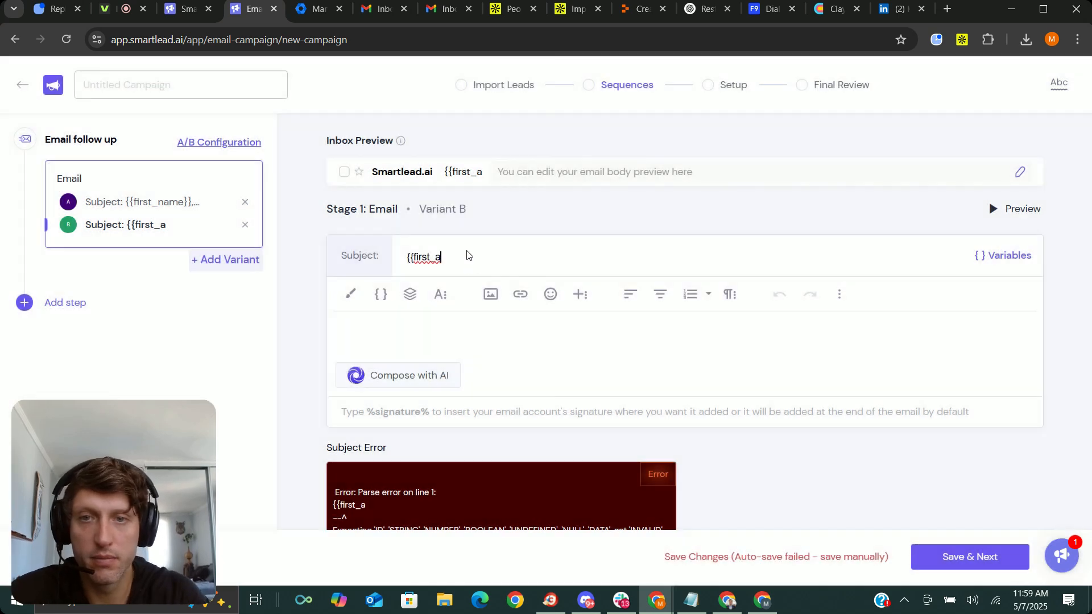
pyautogui.write('name}},')
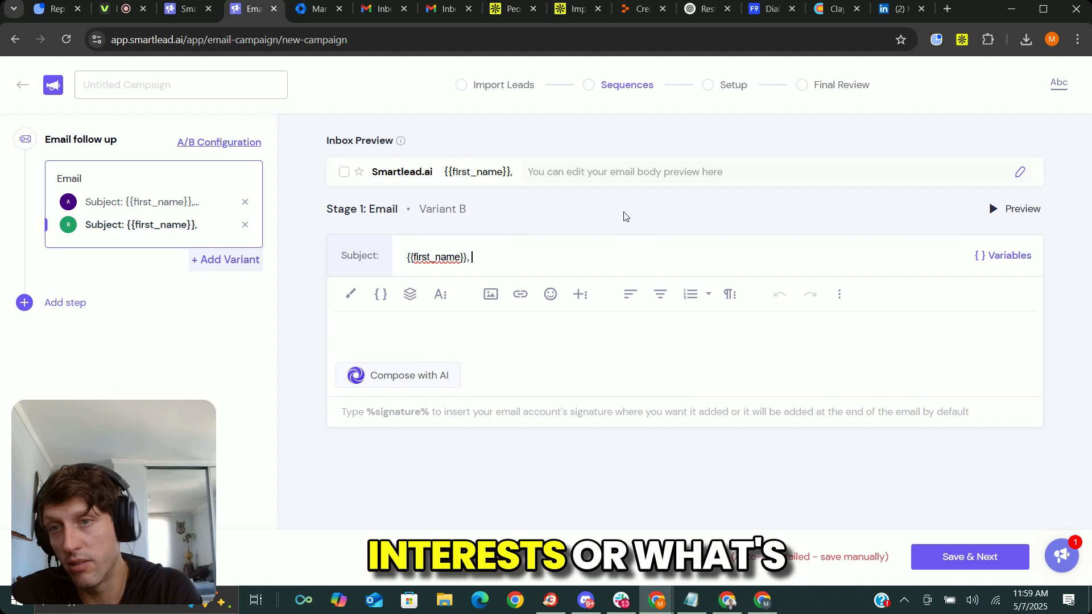
pyautogui.write('how ')
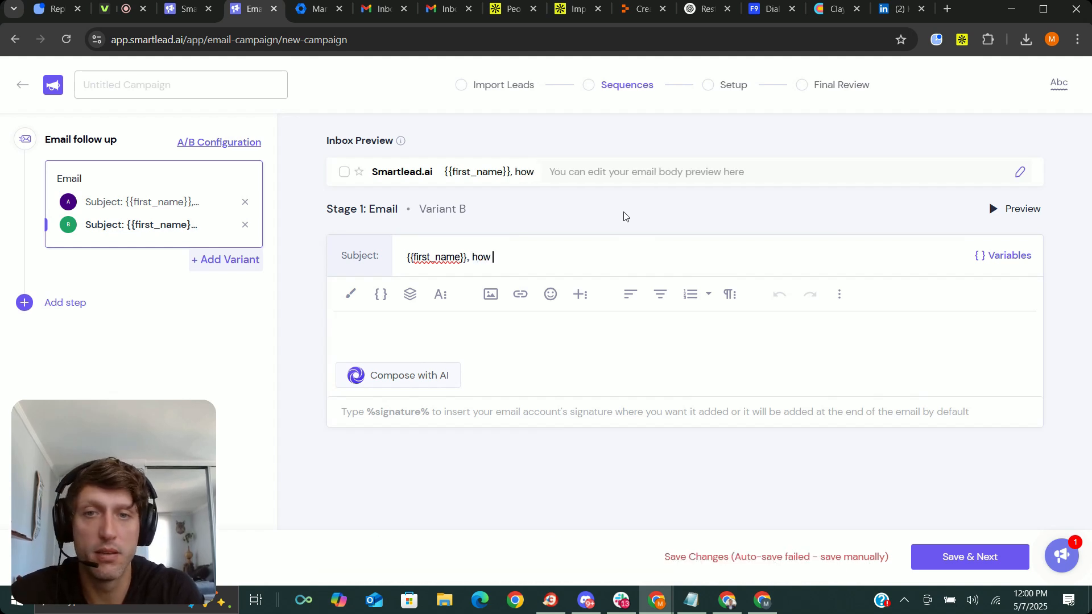
pyautogui.write('s it going?')
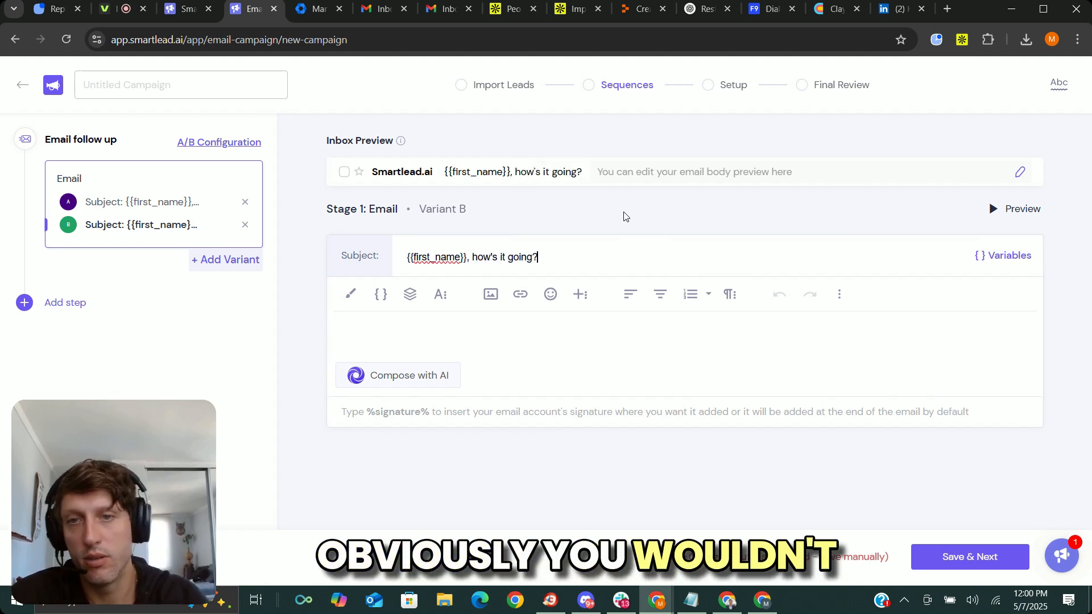
# Add a blank third variant to the first email and a follow-up email step with a 2-day wait.
pyautogui.click(222, 261)
pyautogui.click(54, 328)
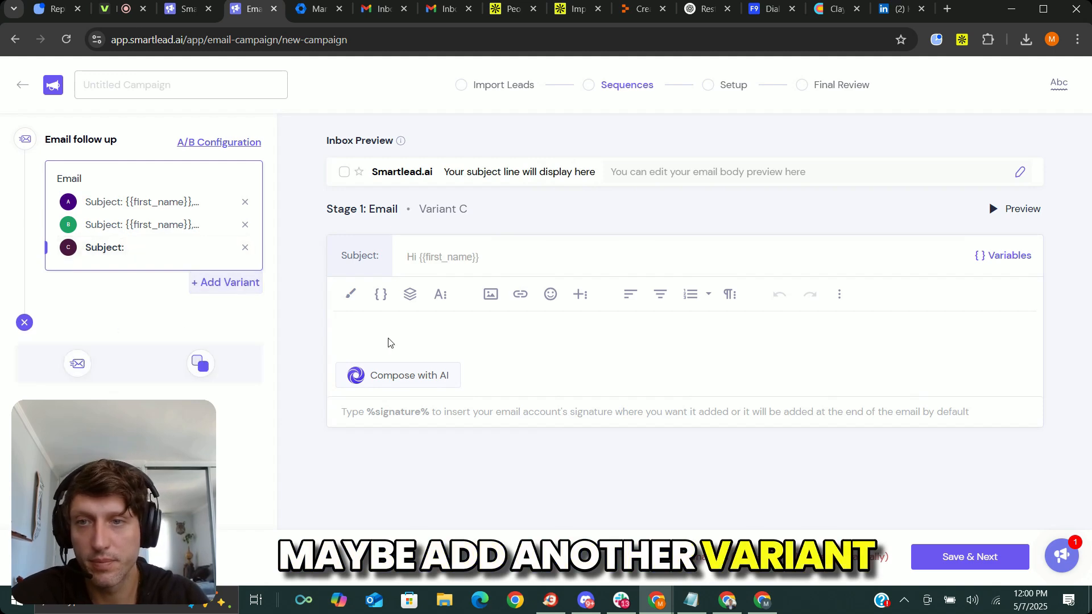
pyautogui.click(78, 364)
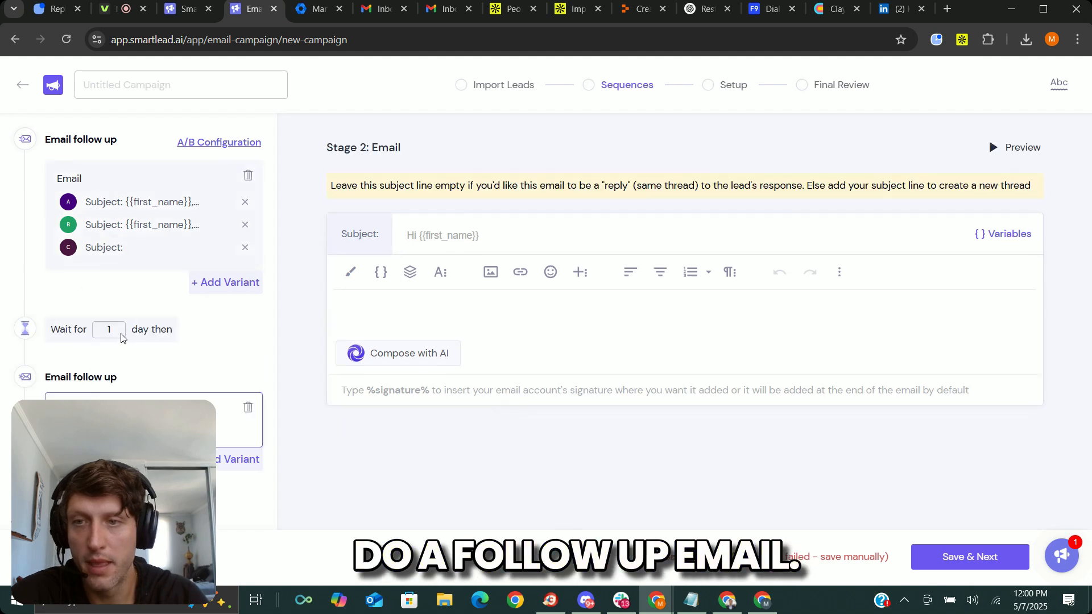
pyautogui.click(119, 335)
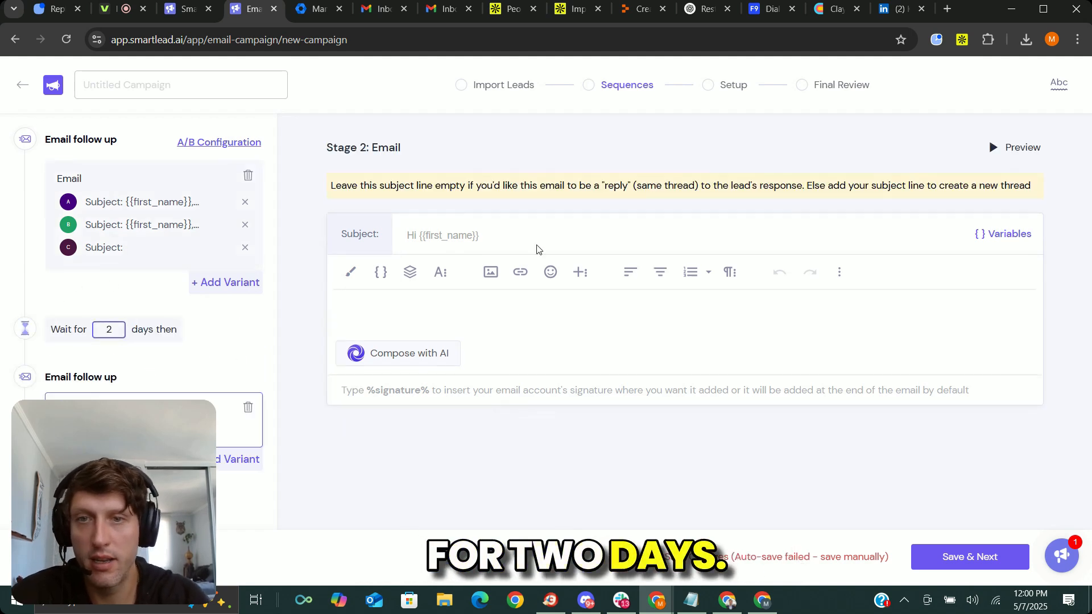
# Write "hey how's it going?" as the body of the second-stage email, leaving its subject empty so it sends as a reply.
pyautogui.click(381, 306)
pyautogui.moveTo(363, 186); pyautogui.dragTo(774, 187)
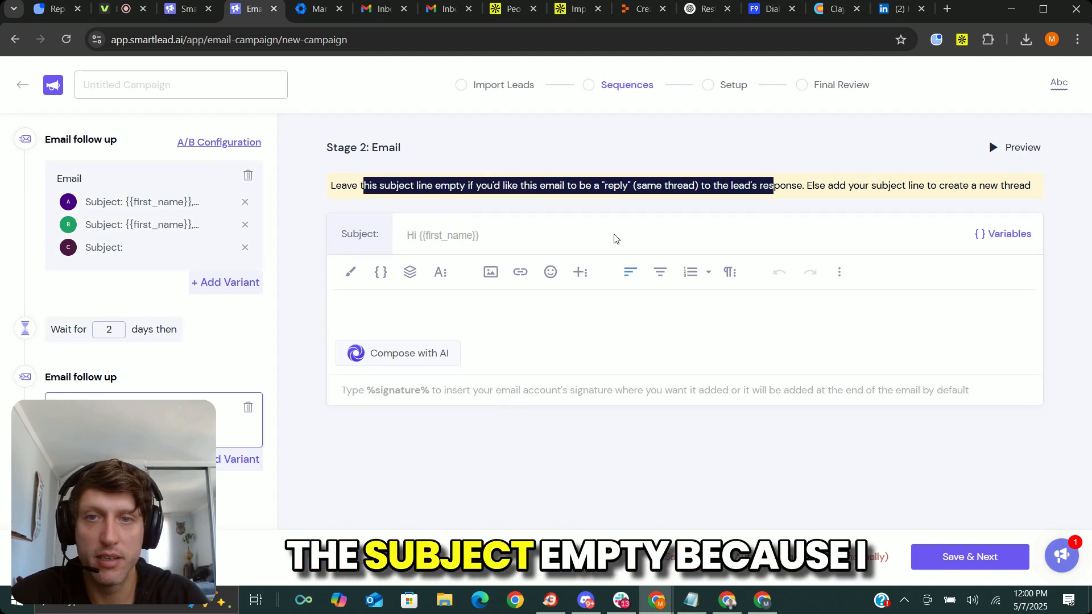
pyautogui.click(613, 237)
pyautogui.click(532, 307)
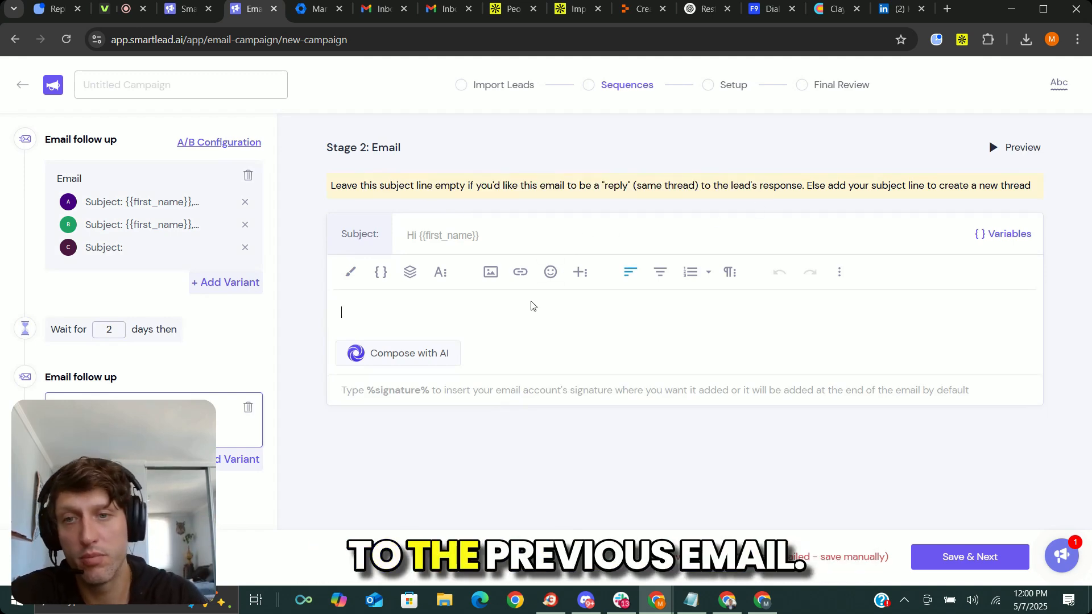
pyautogui.write("hey how's it going?")
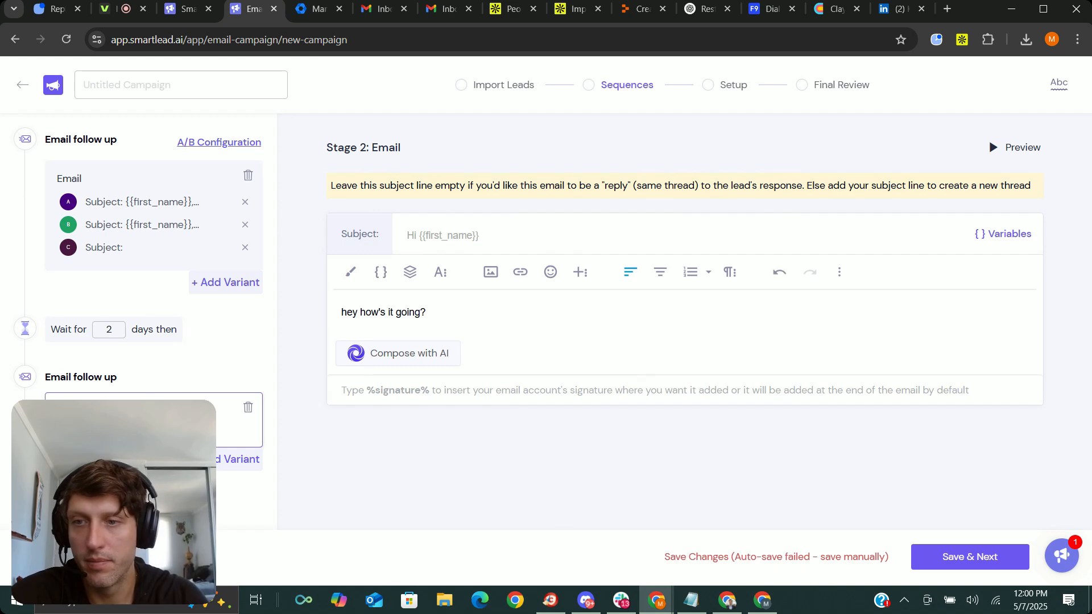
# Add a third-stage follow-up email to the sequence and set the wait before it to 3 days.
pyautogui.scroll(-1, 153, 285)
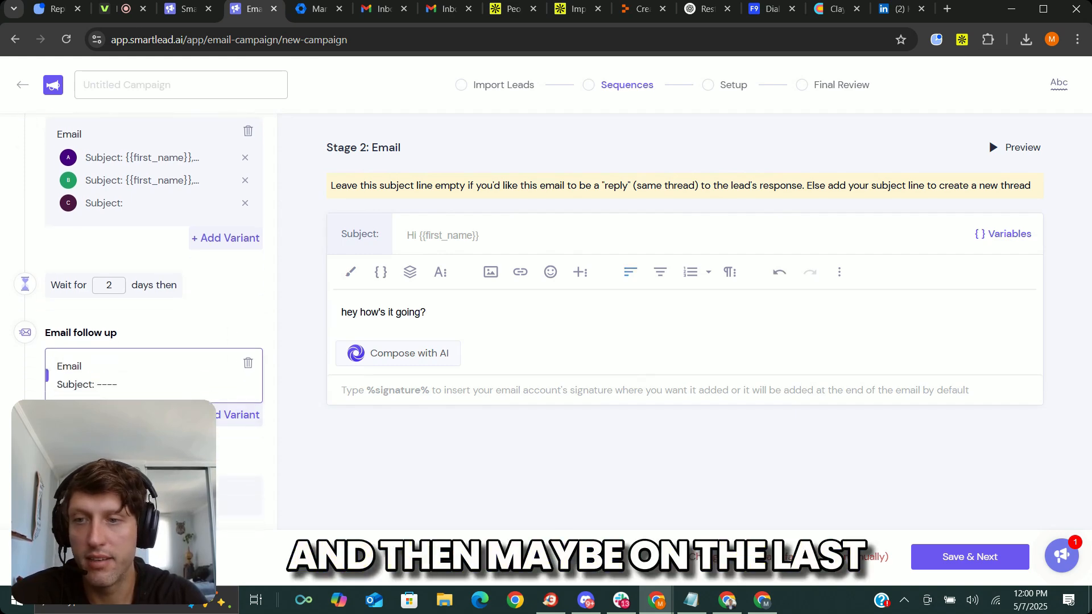
pyautogui.click(130, 495)
pyautogui.scroll(-3, 118, 398)
pyautogui.click(109, 331)
pyautogui.press('BackSpace')
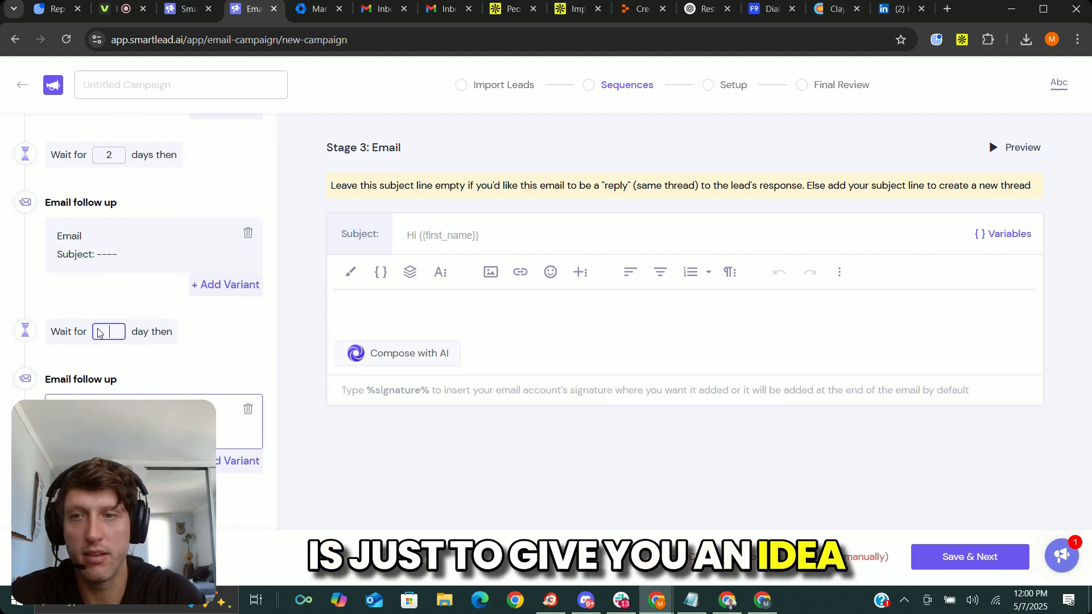
pyautogui.write('3')
# Set the third-stage email's subject to "{{first_name}}, last email here- offer ends end of month for {{location}}" and open its body for editing.
pyautogui.click(484, 245)
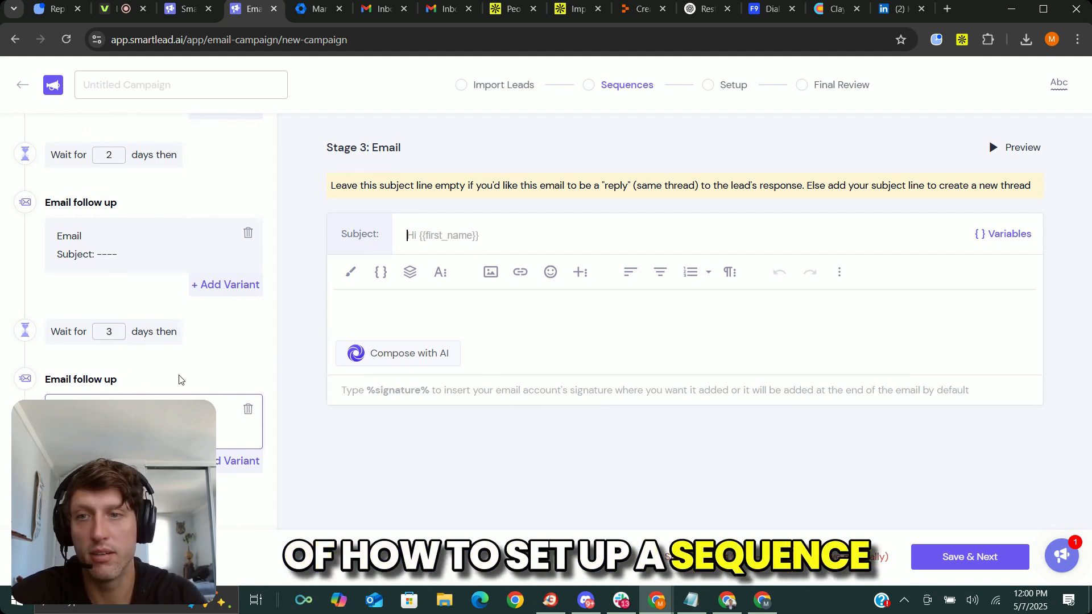
pyautogui.scroll(3, 273, 196)
pyautogui.scroll(-3, 170, 231)
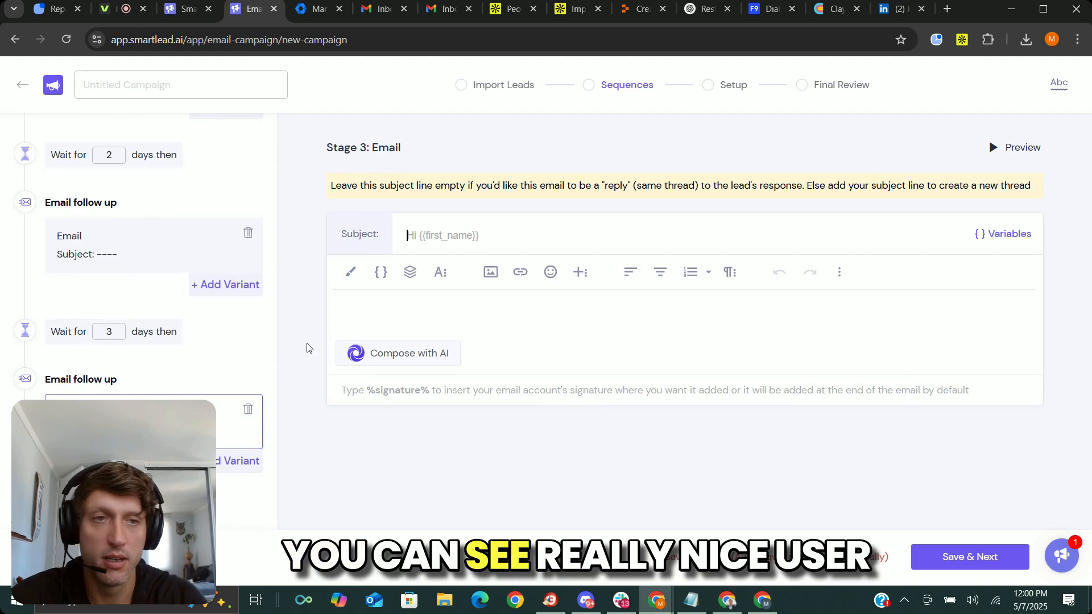
pyautogui.scroll(3, 237, 285)
pyautogui.scroll(-3, 156, 293)
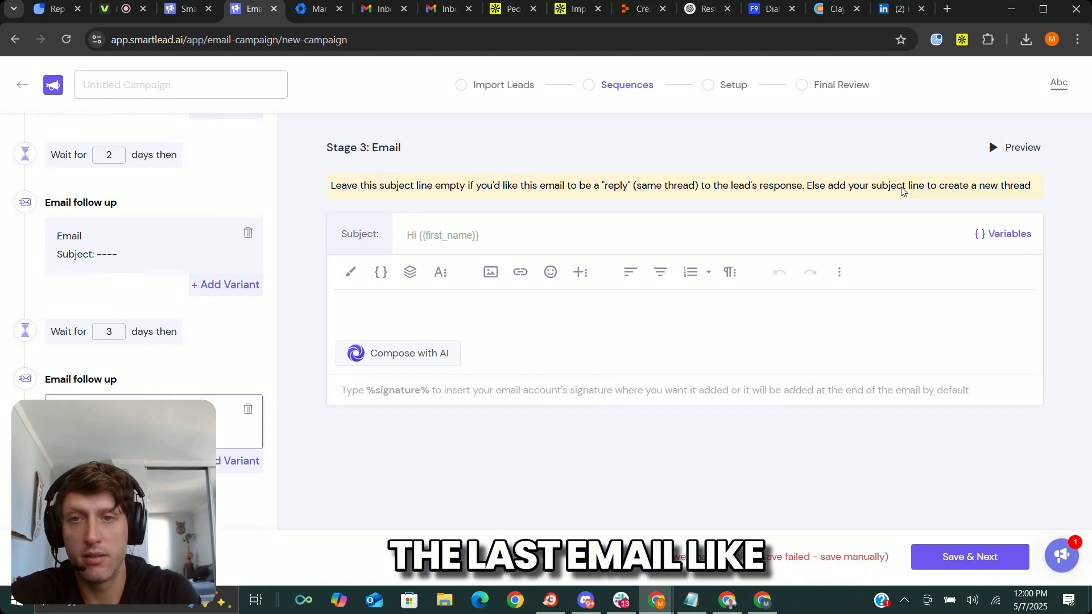
pyautogui.write('{{first_nam')
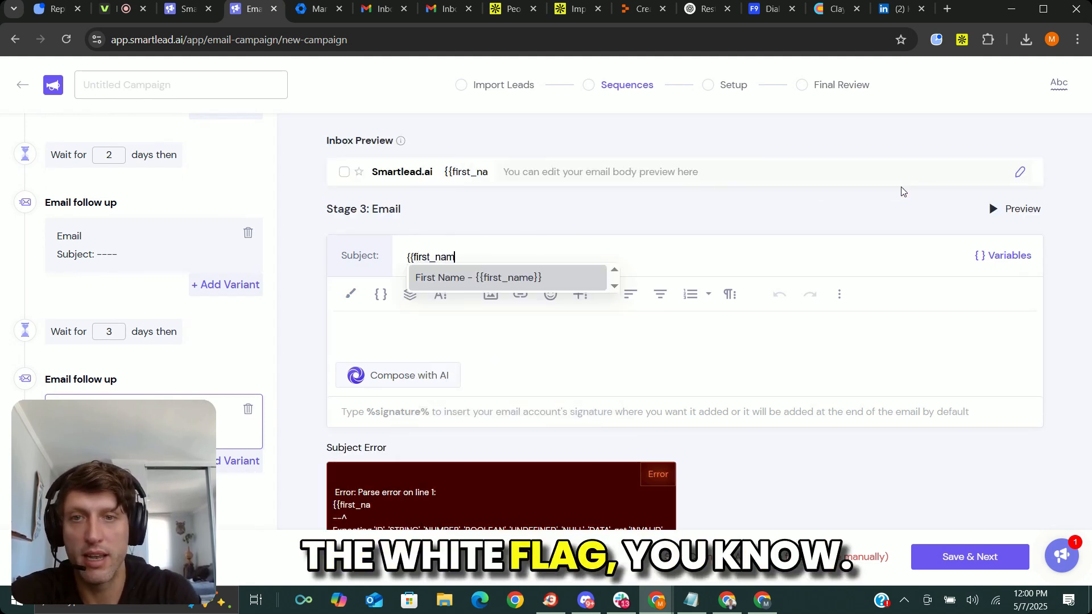
pyautogui.write('e}}, las')
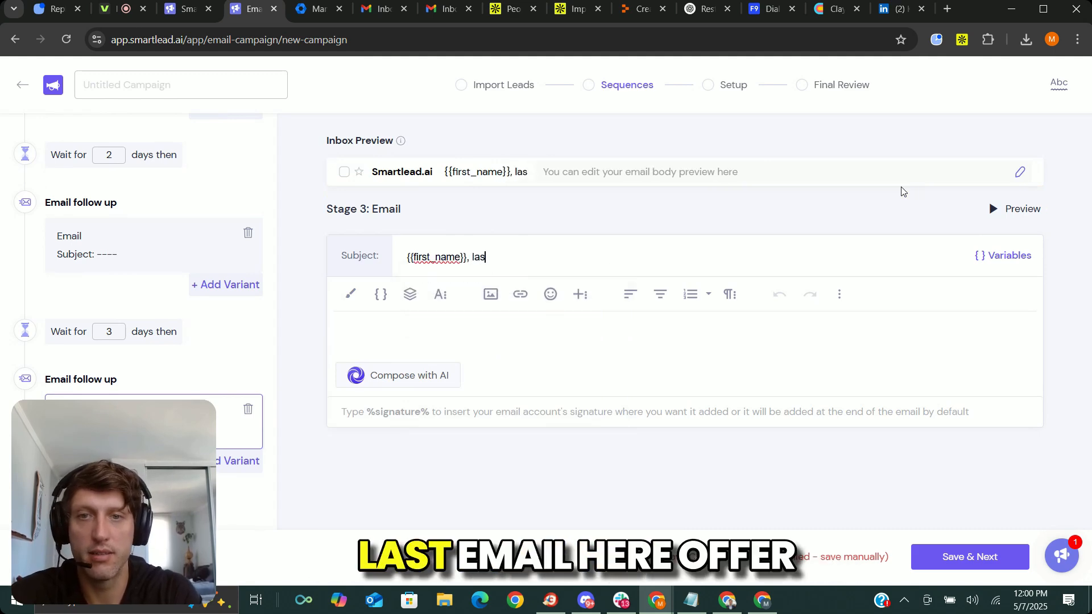
pyautogui.write('t email here- offer ')
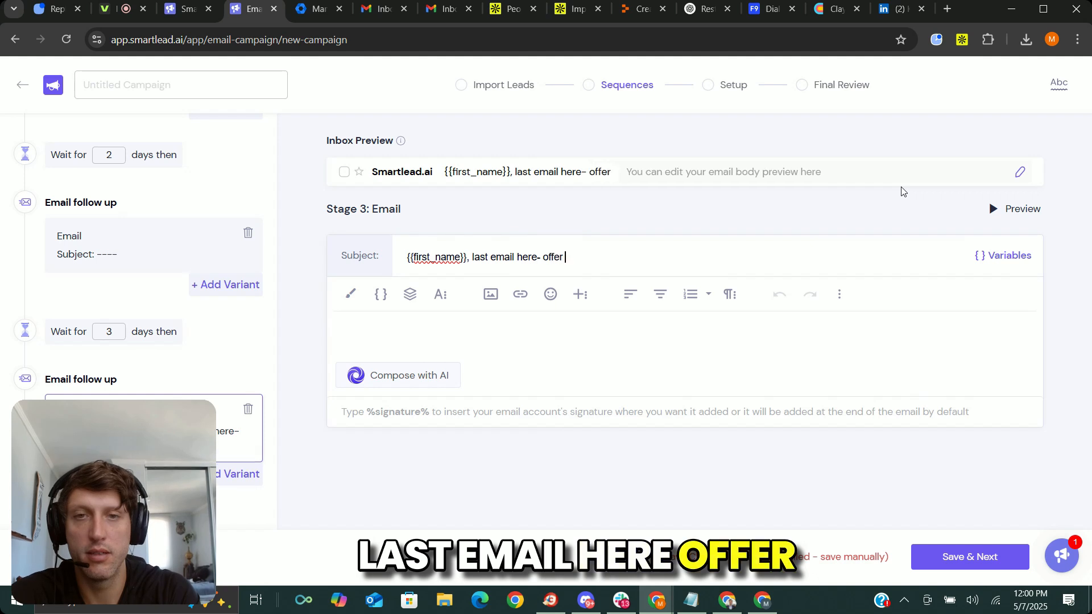
pyautogui.write('ends this Frida')
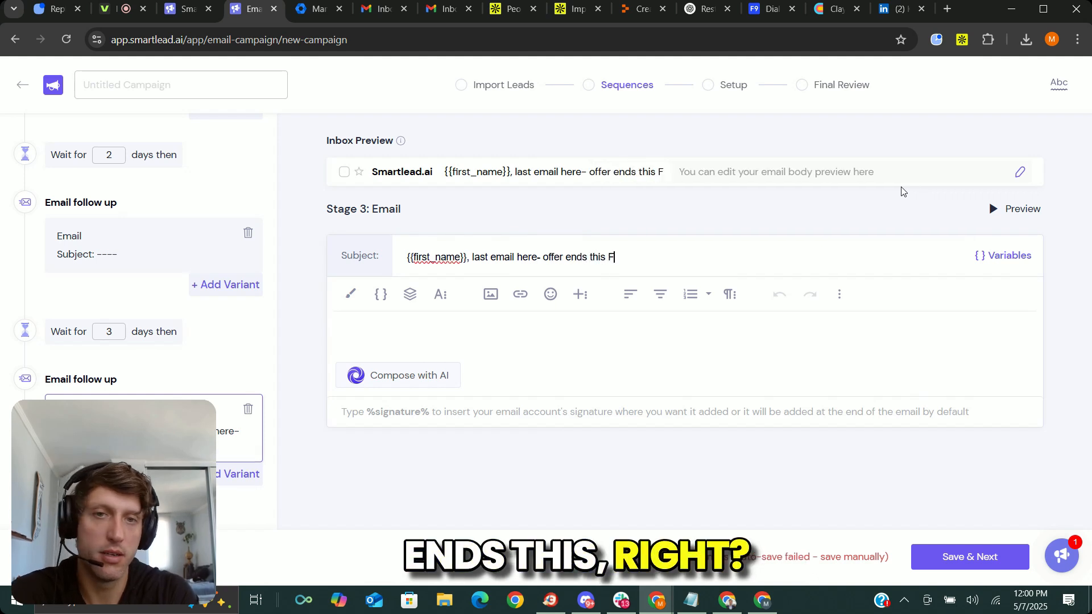
pyautogui.press('BackSpace')
pyautogui.press('BackSpace')
pyautogui.press('BackSpace')
pyautogui.press('BackSpace')
pyautogui.press('BackSpace')
pyautogui.press('BackSpace')
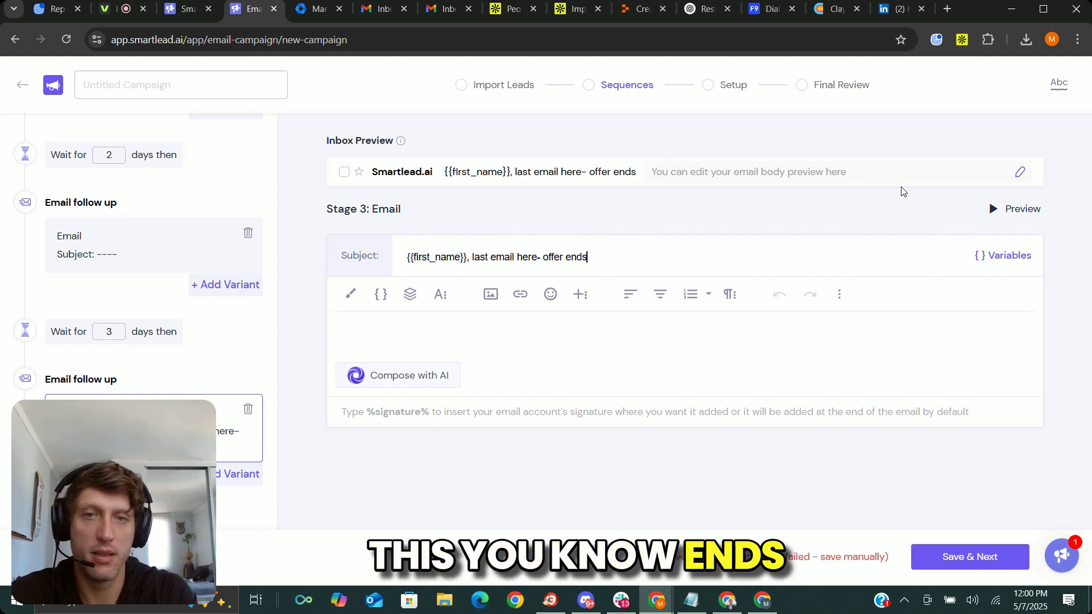
pyautogui.write('end of month ')
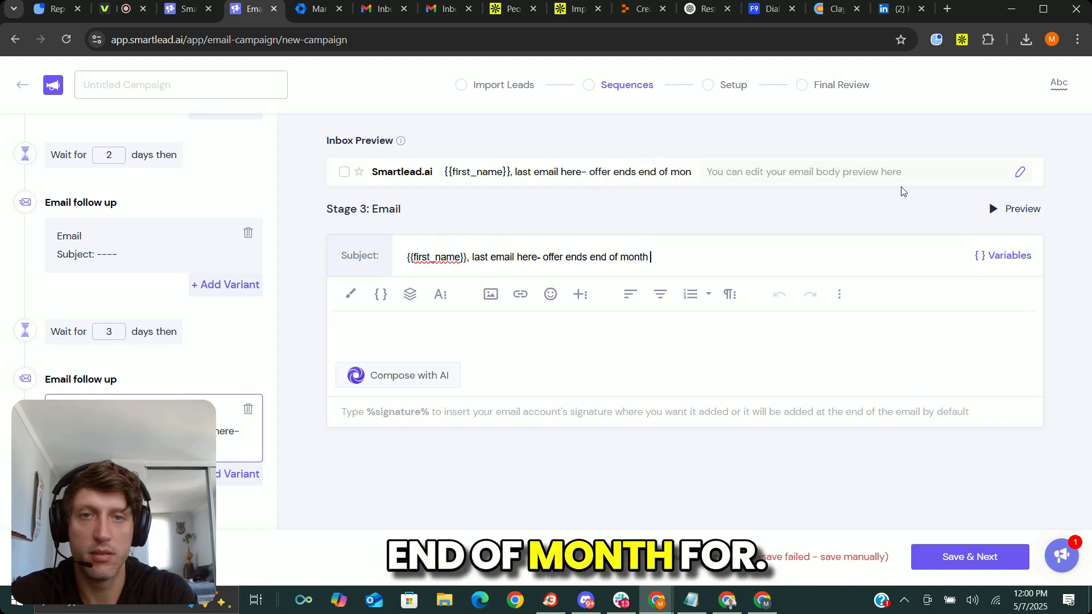
pyautogui.write('for {{loc')
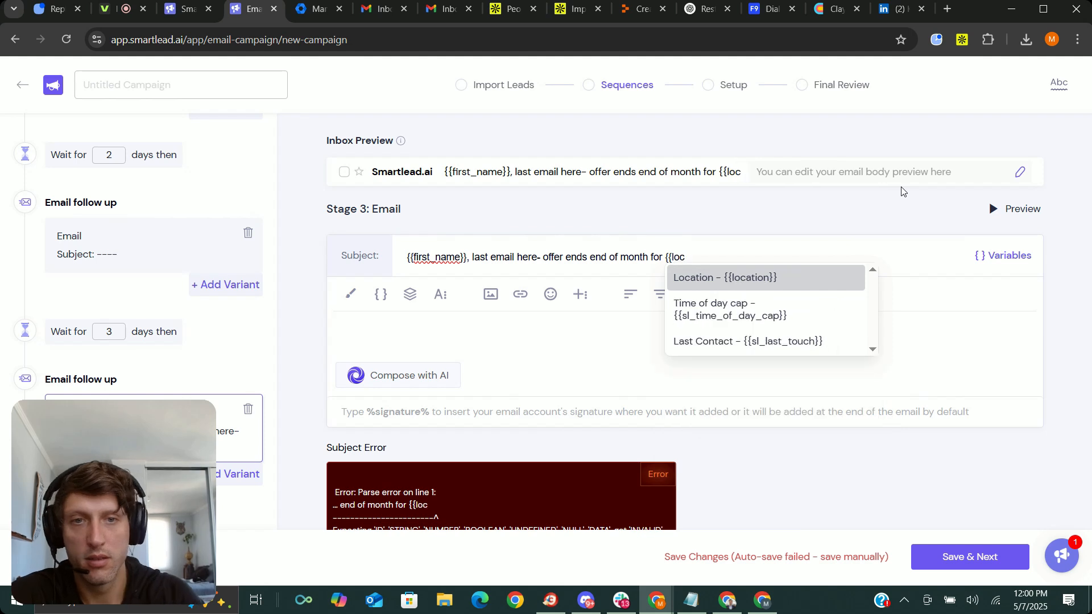
pyautogui.click(775, 277)
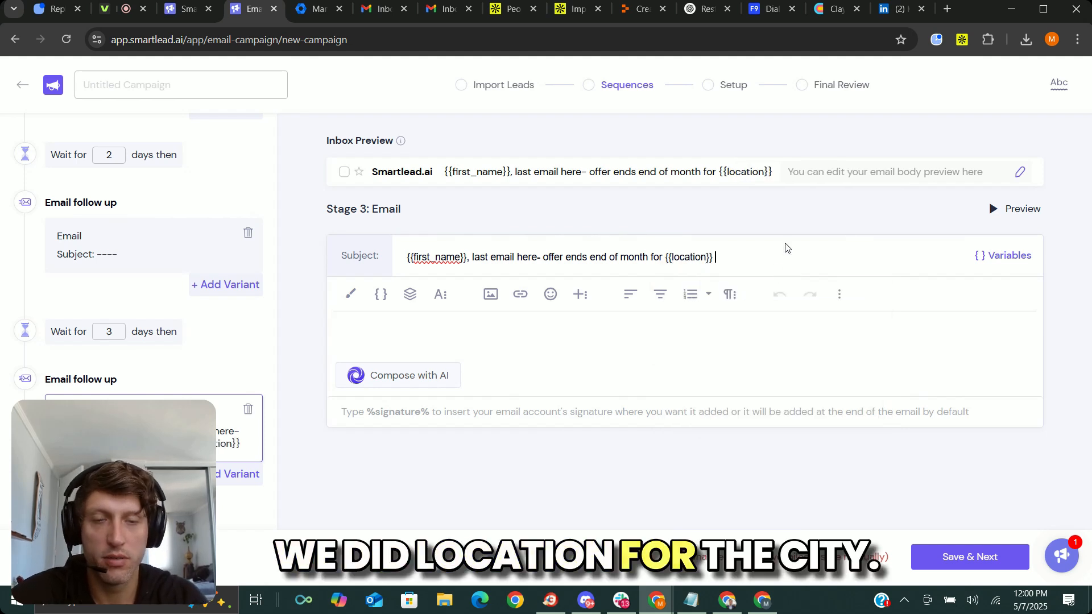
pyautogui.click(475, 332)
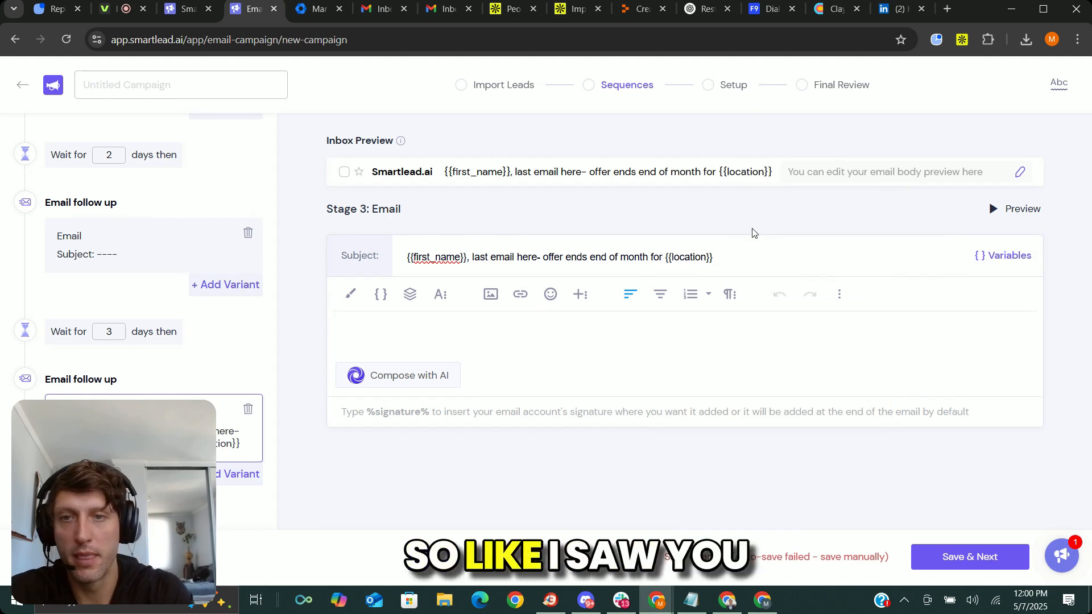
# Try to write "I saw you raised" followed by a funding or revenue variable as the third-stage email's body.
pyautogui.write('I saw you')
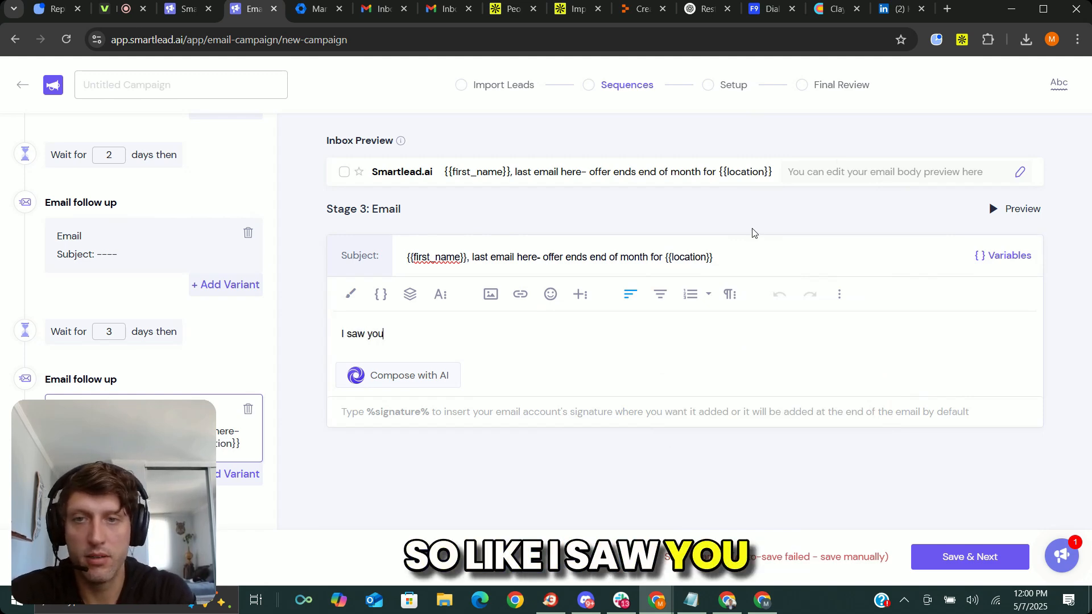
pyautogui.write(' raised {{tota')
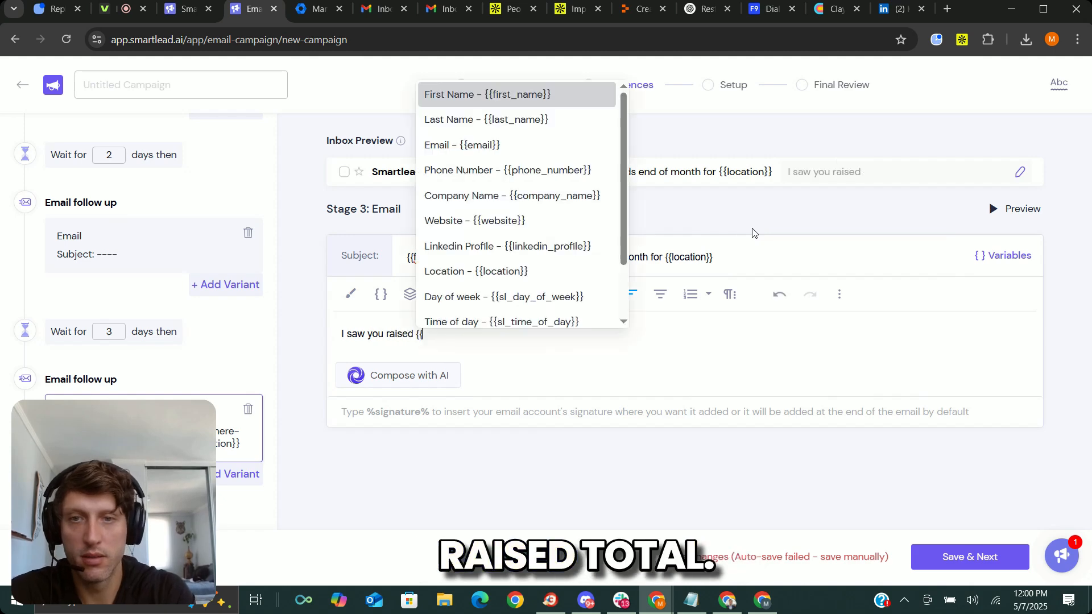
pyautogui.press('BackSpace')
pyautogui.press('BackSpace')
pyautogui.press('BackSpace')
pyautogui.press('BackSpace')
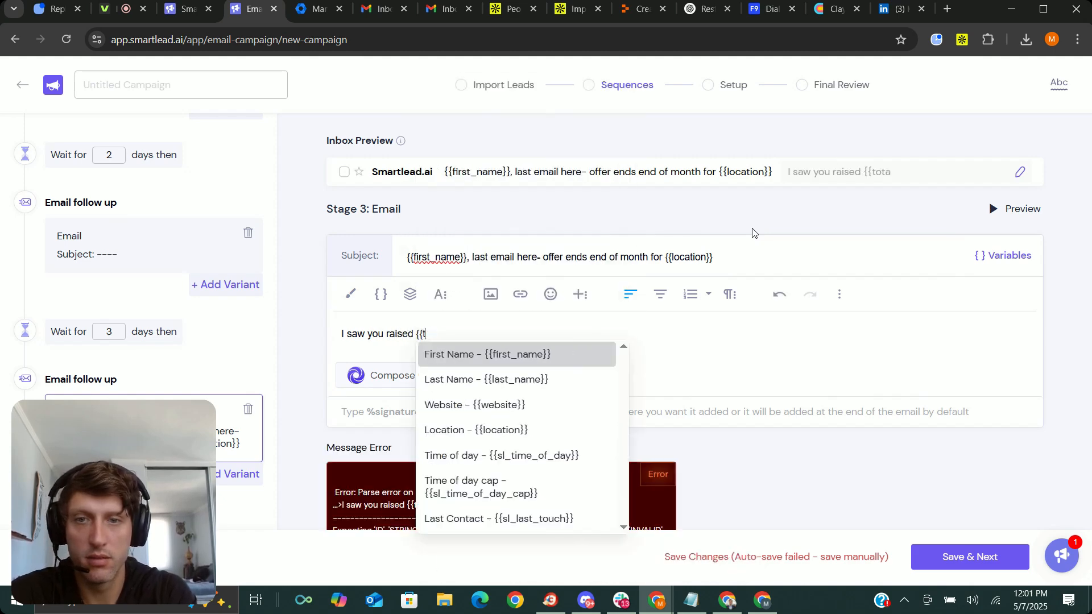
pyautogui.write('fun')
pyautogui.press('BackSpace')
pyautogui.press('BackSpace')
pyautogui.press('BackSpace')
pyautogui.press('BackSpace')
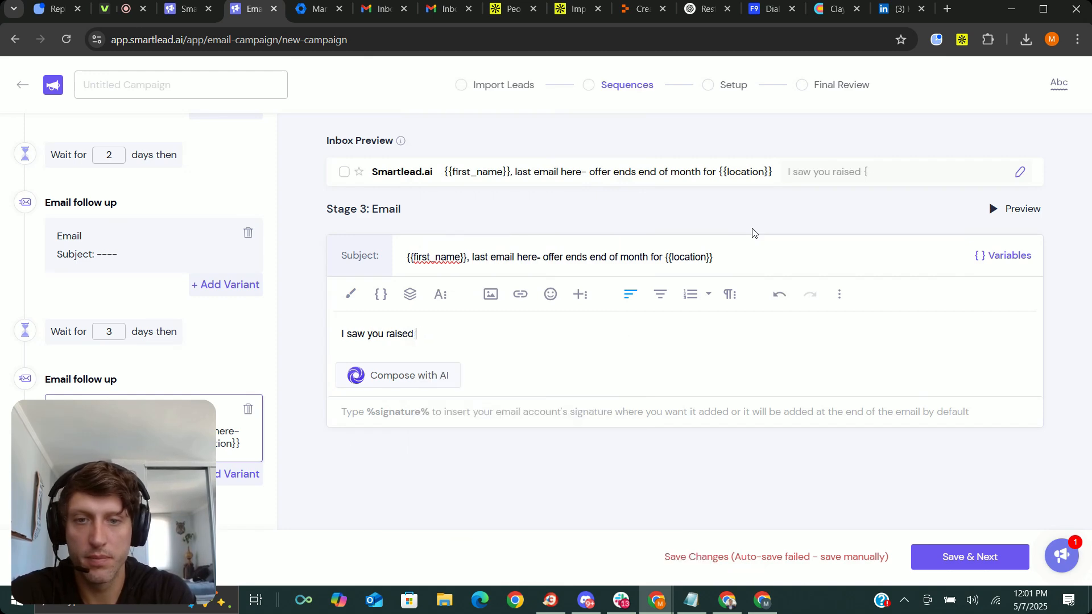
pyautogui.write('{{ro')
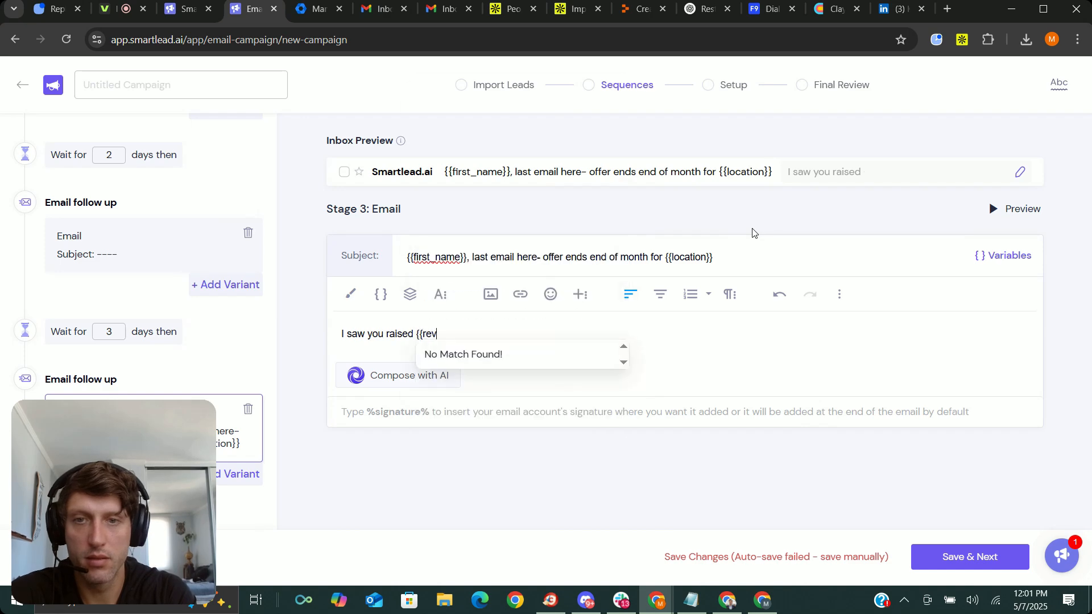
pyautogui.press('BackSpace')
pyautogui.press('BackSpace')
pyautogui.click(861, 339)
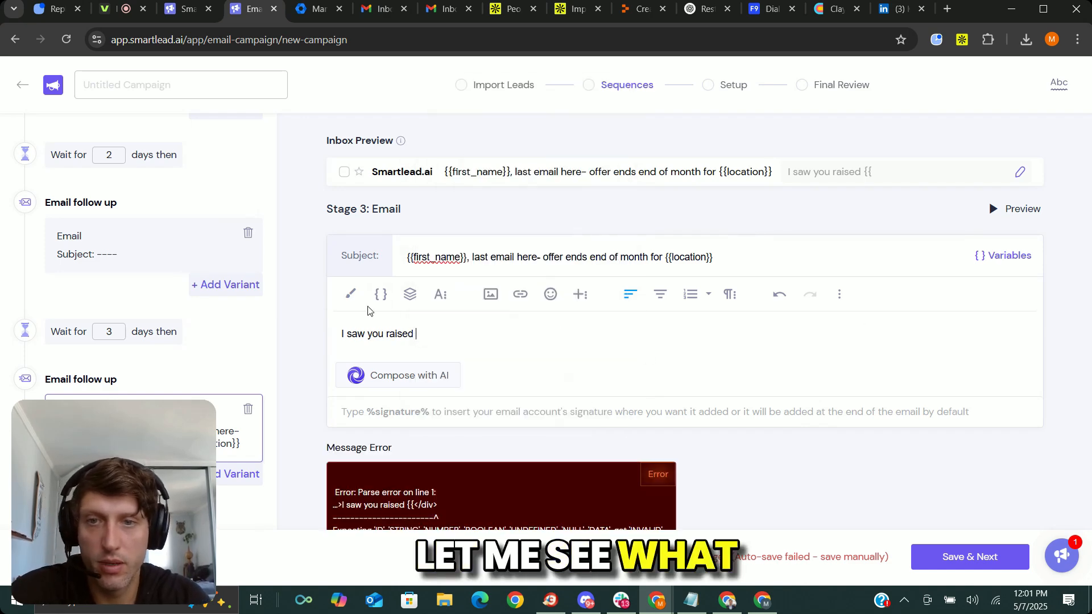
# Look through the available body variables for a funding field and clear the third-stage email's body.
pyautogui.click(381, 295)
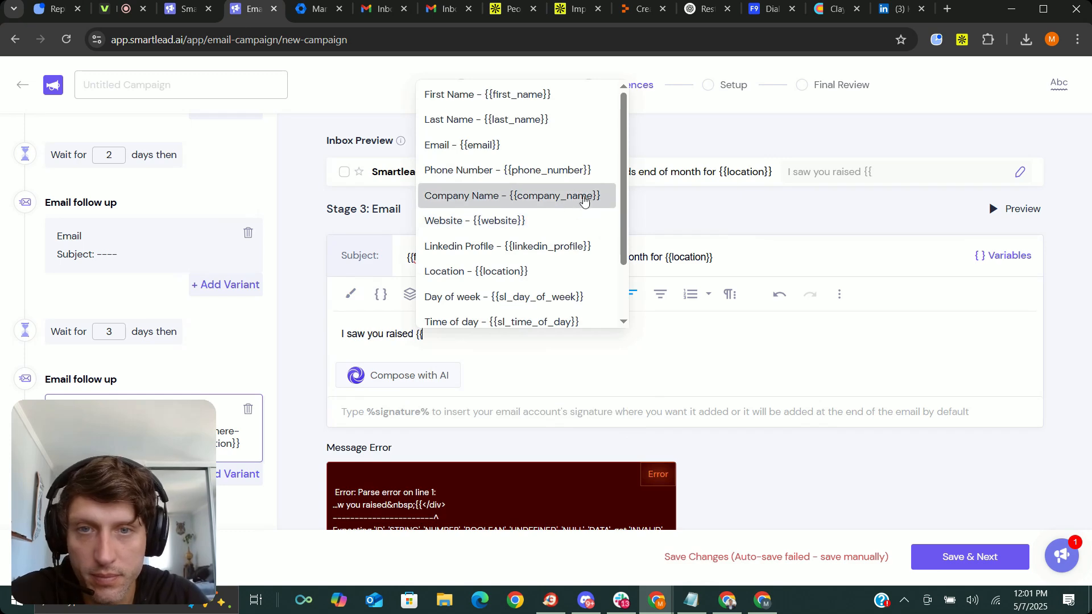
pyautogui.scroll(-2, 627, 128)
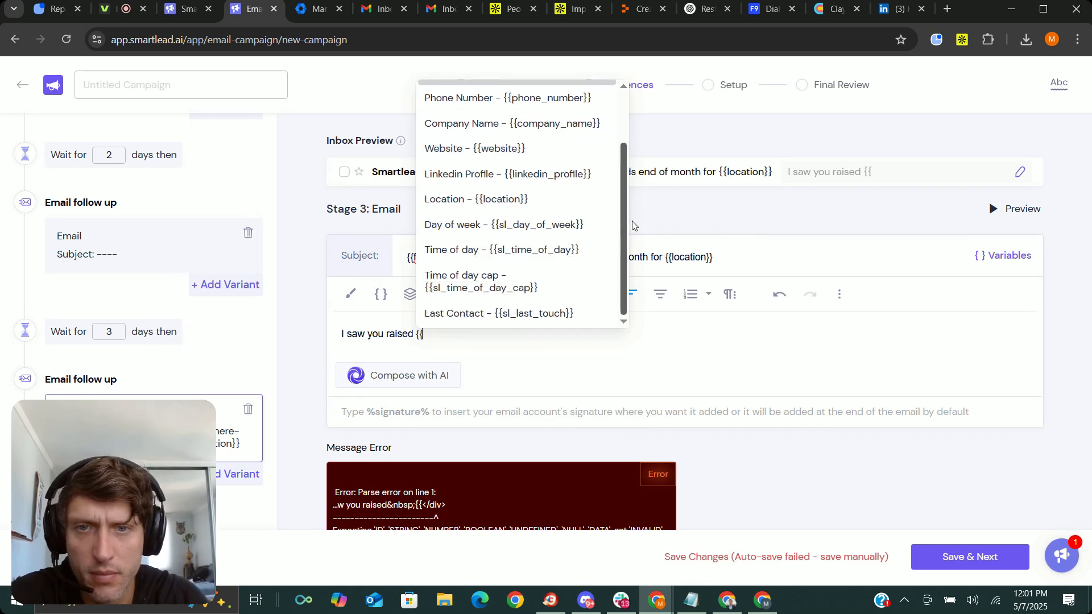
pyautogui.moveTo(630, 191); pyautogui.dragTo(629, 124)
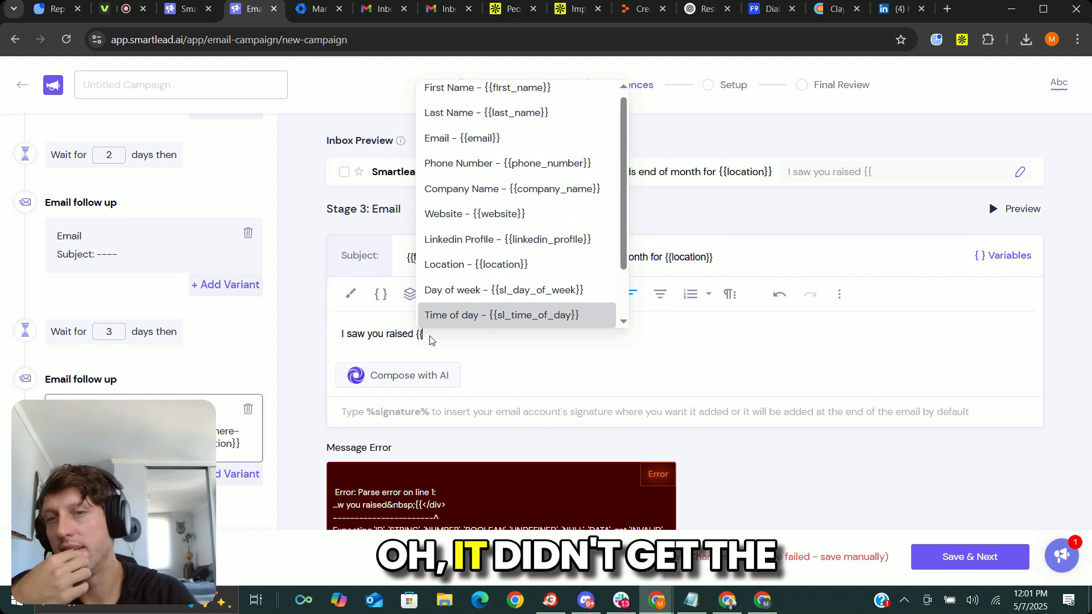
pyautogui.hotkey('ctrl', 'a')
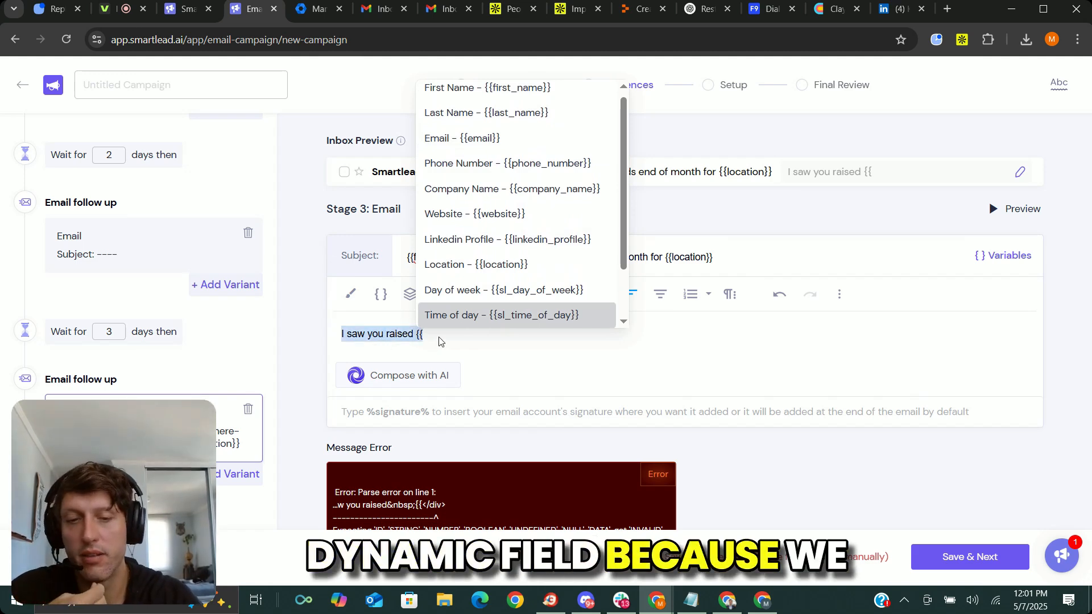
pyautogui.press('BackSpace')
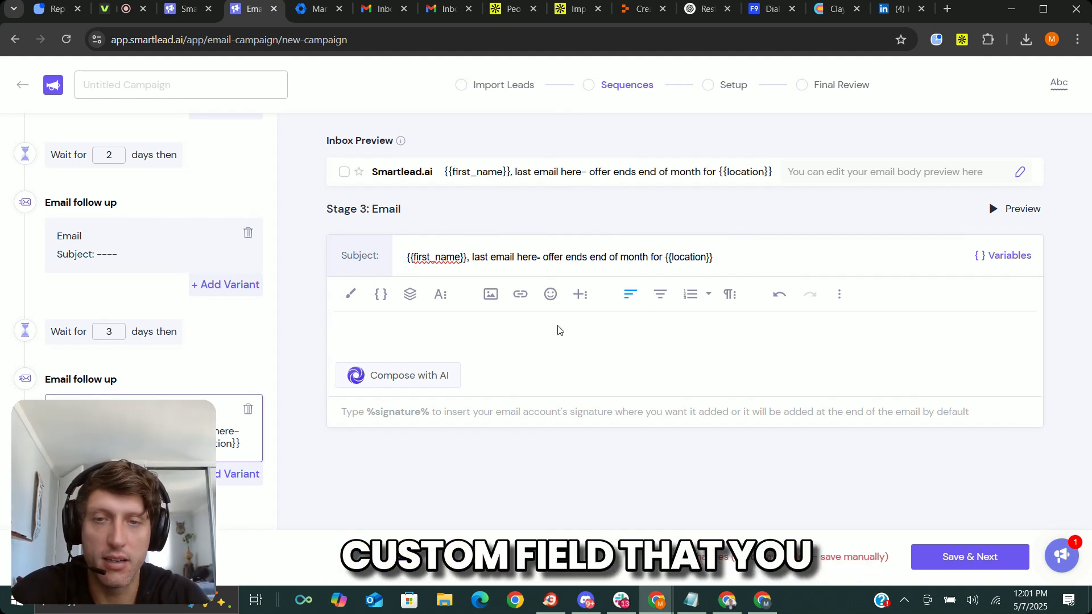
# Try to save the email sequence and proceed to the campaign's setup stage.
pyautogui.scroll(3, 223, 355)
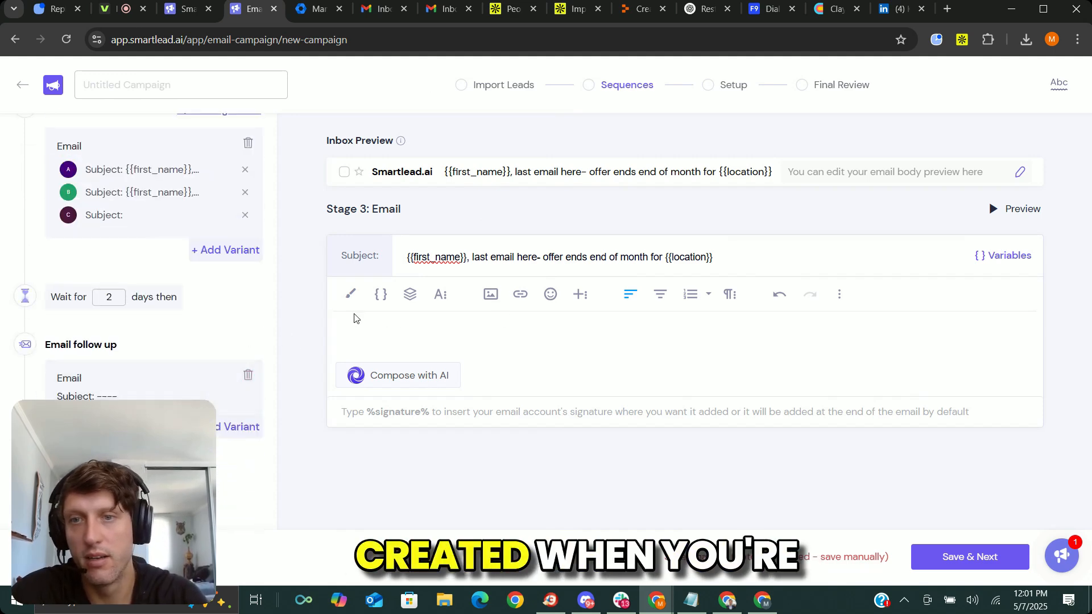
pyautogui.scroll(-3, 205, 343)
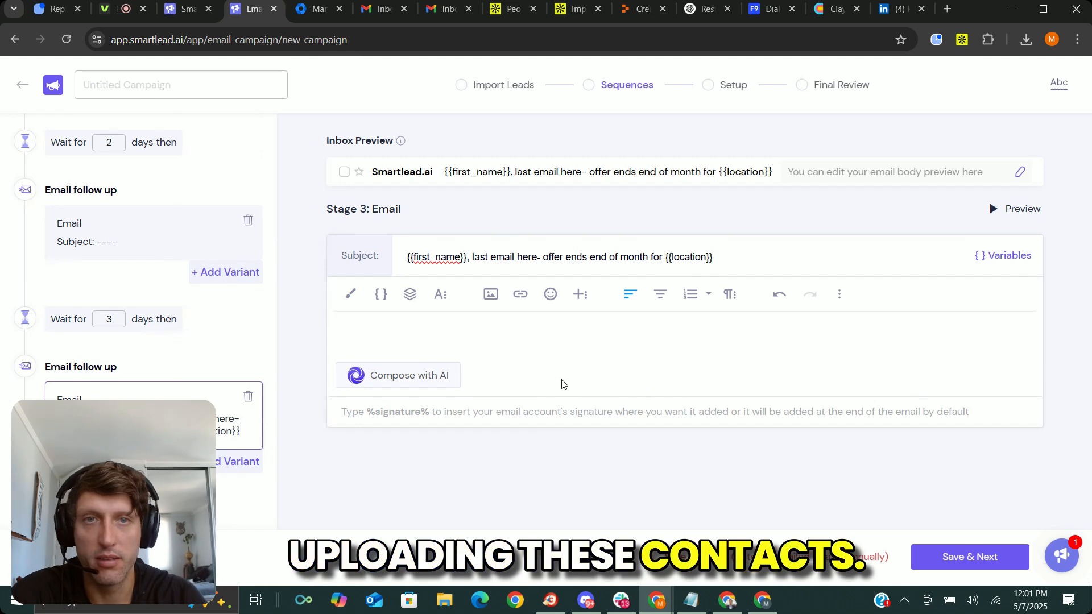
pyautogui.click(963, 558)
pyautogui.click(704, 380)
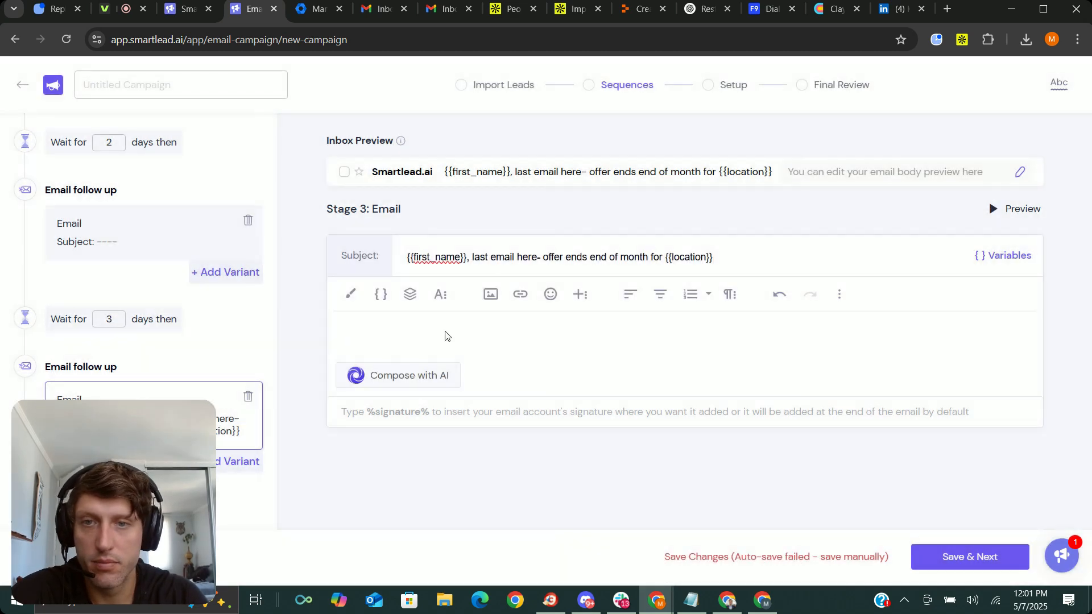
pyautogui.click(959, 566)
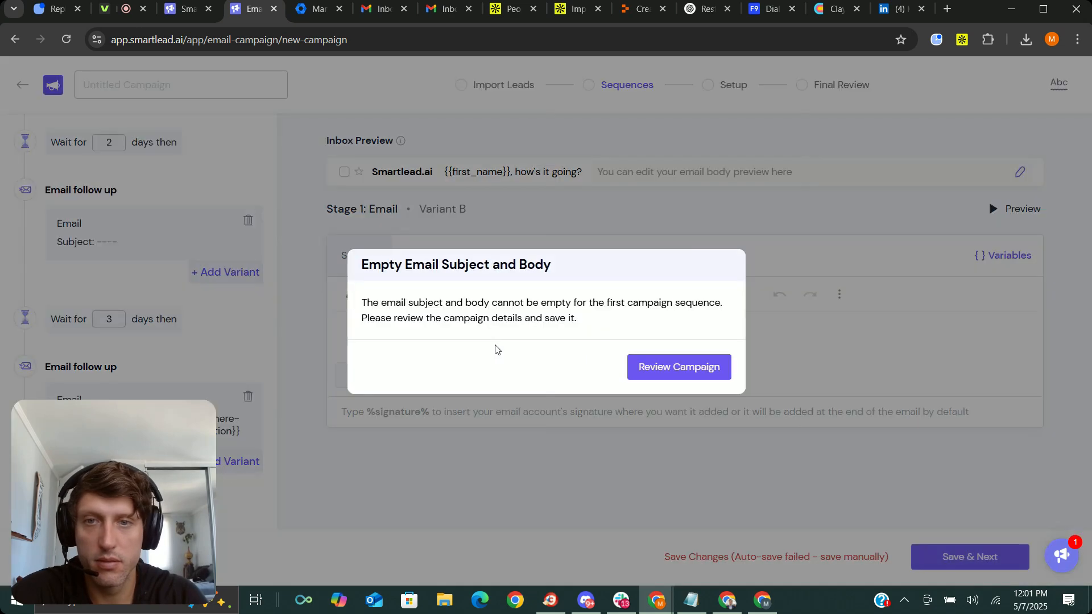
pyautogui.click(695, 368)
# Delete the blank variant C from the first email and retry saving the sequence.
pyautogui.click(127, 239)
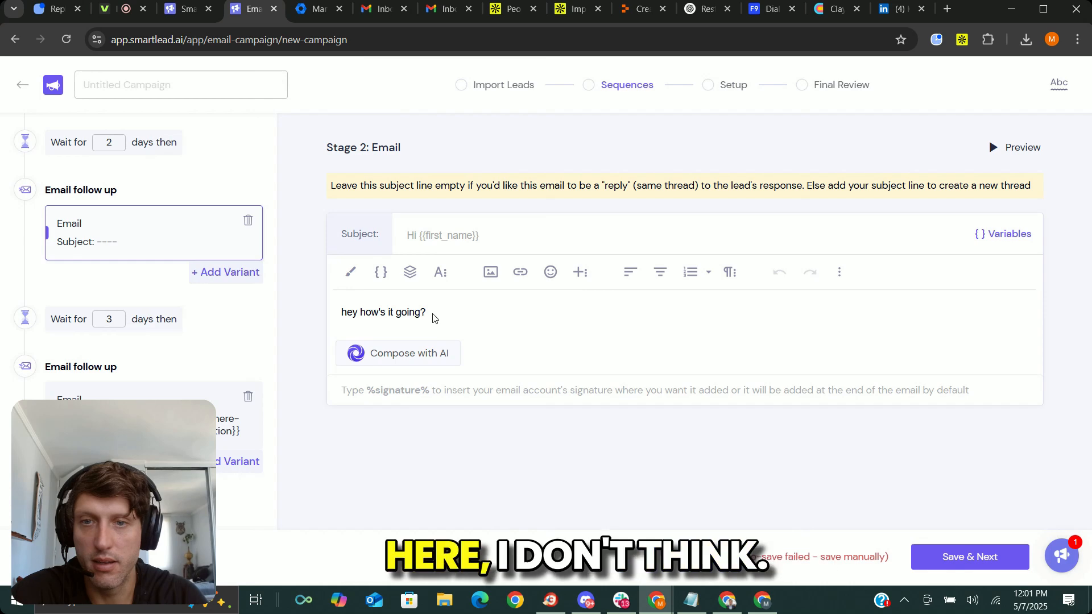
pyautogui.scroll(3, 52, 267)
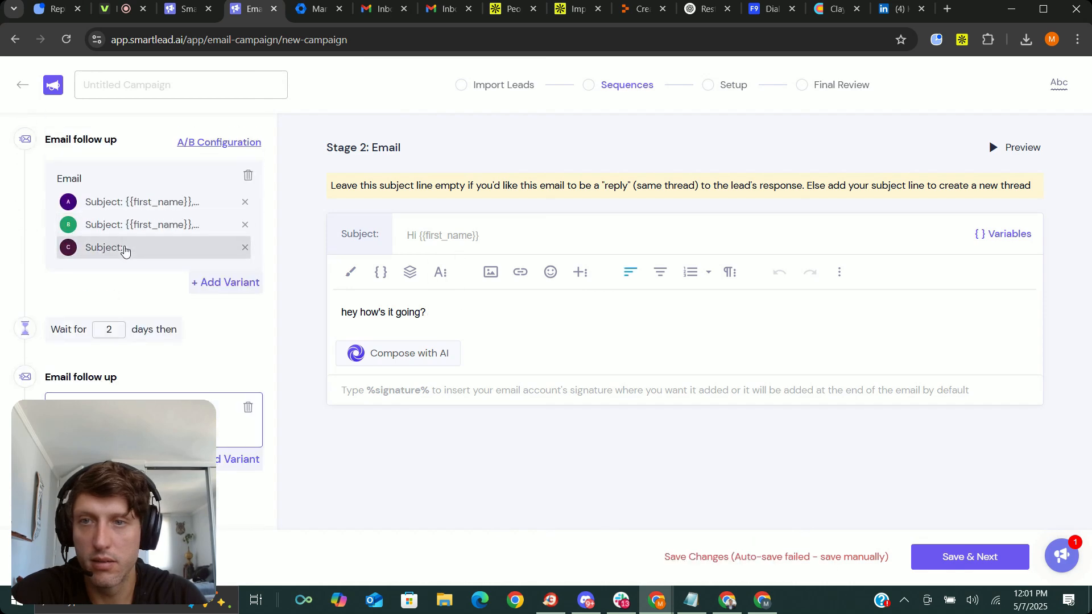
pyautogui.click(122, 248)
pyautogui.click(245, 248)
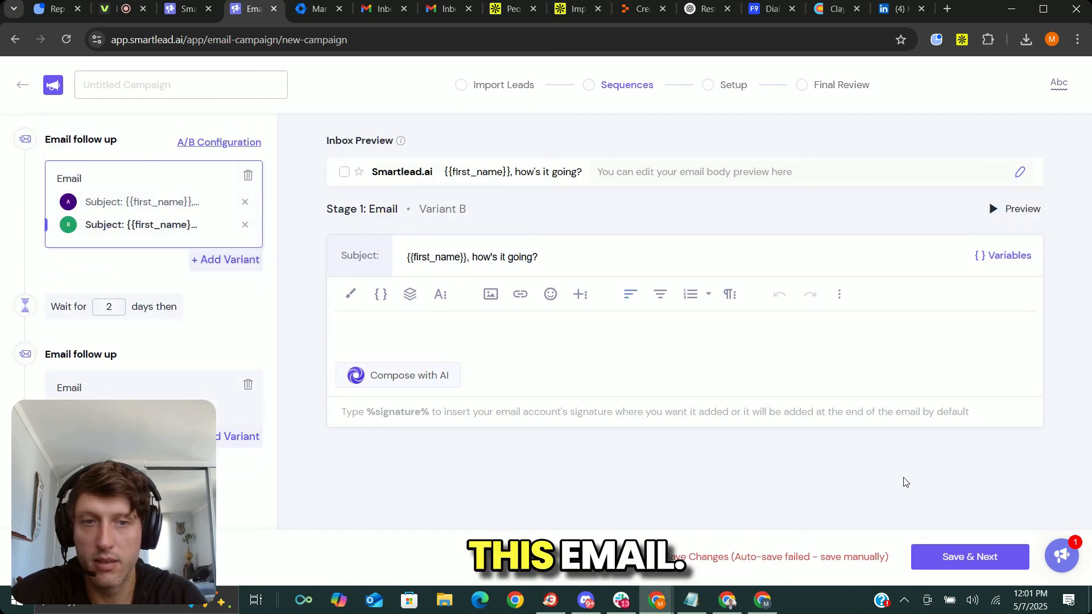
pyautogui.click(958, 559)
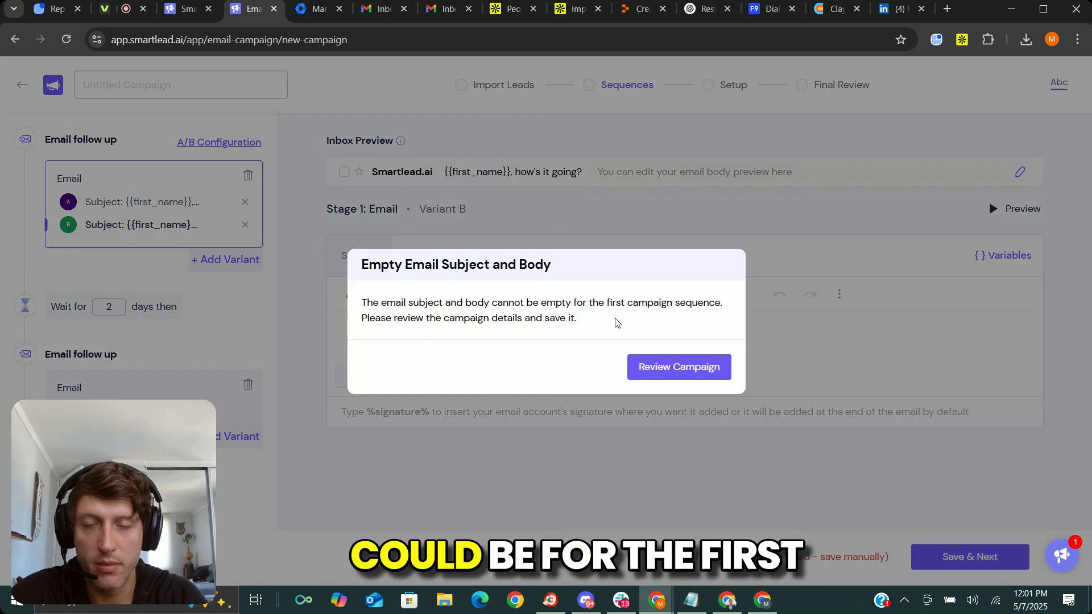
pyautogui.click(695, 373)
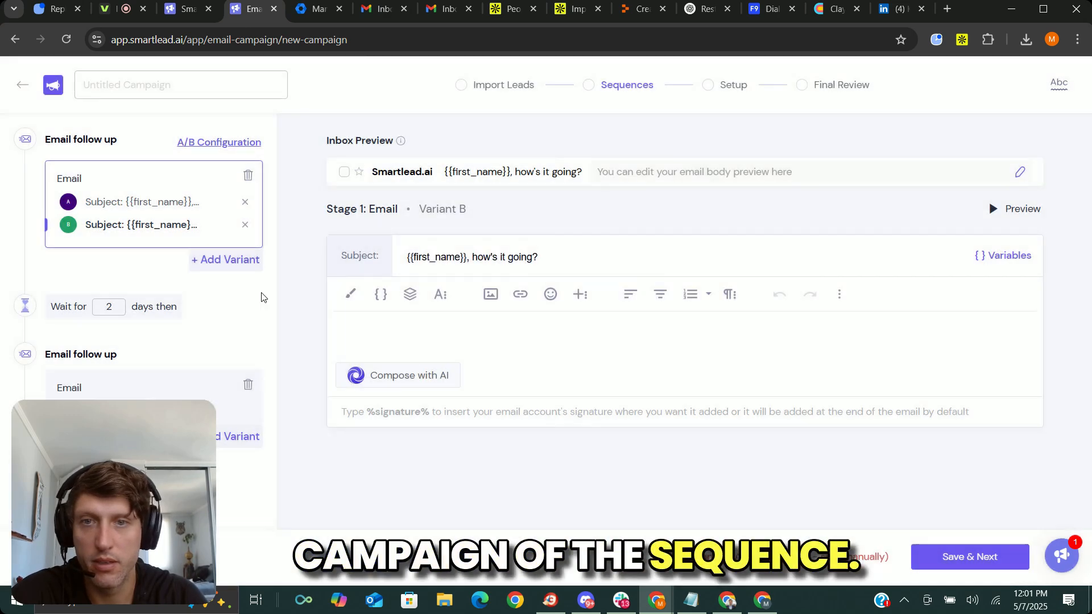
# Write "asdfasdf" as the body of the first email's variant B and try saving the sequence again.
pyautogui.click(478, 335)
pyautogui.write('asdfasdf')
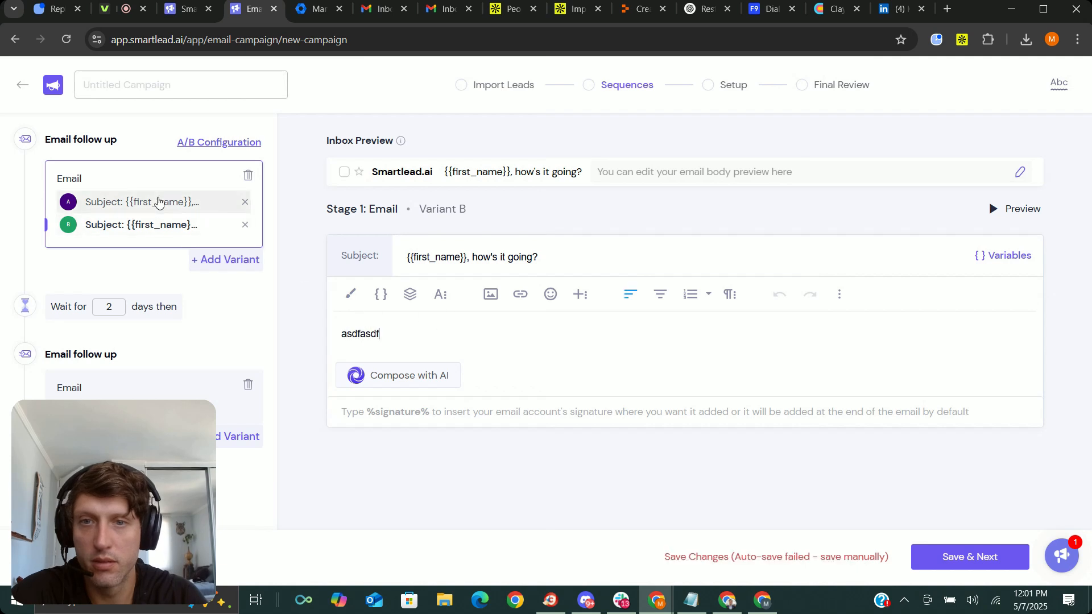
pyautogui.click(158, 205)
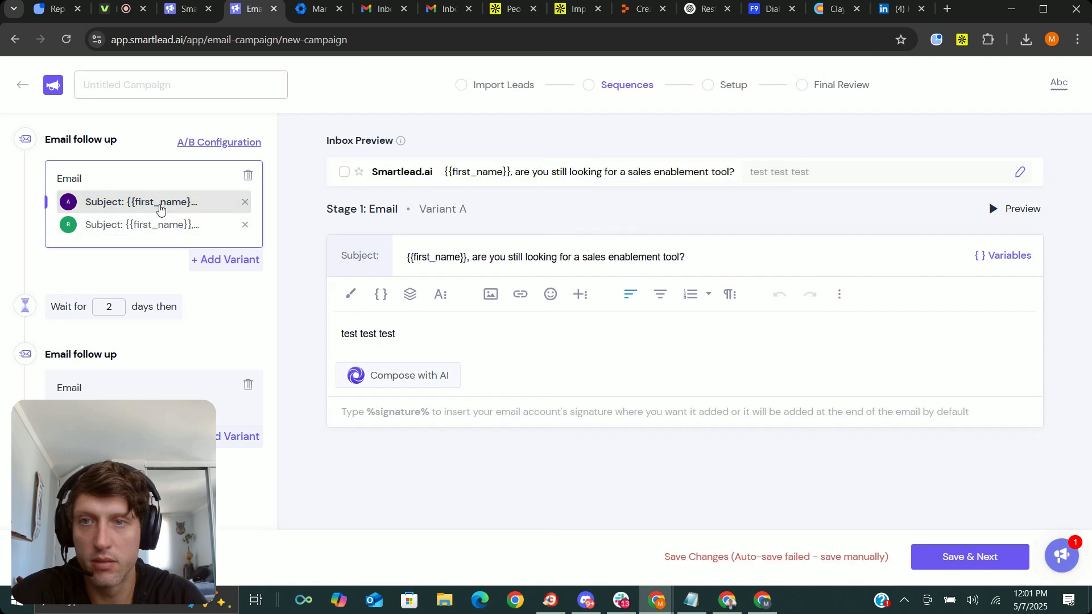
pyautogui.click(970, 557)
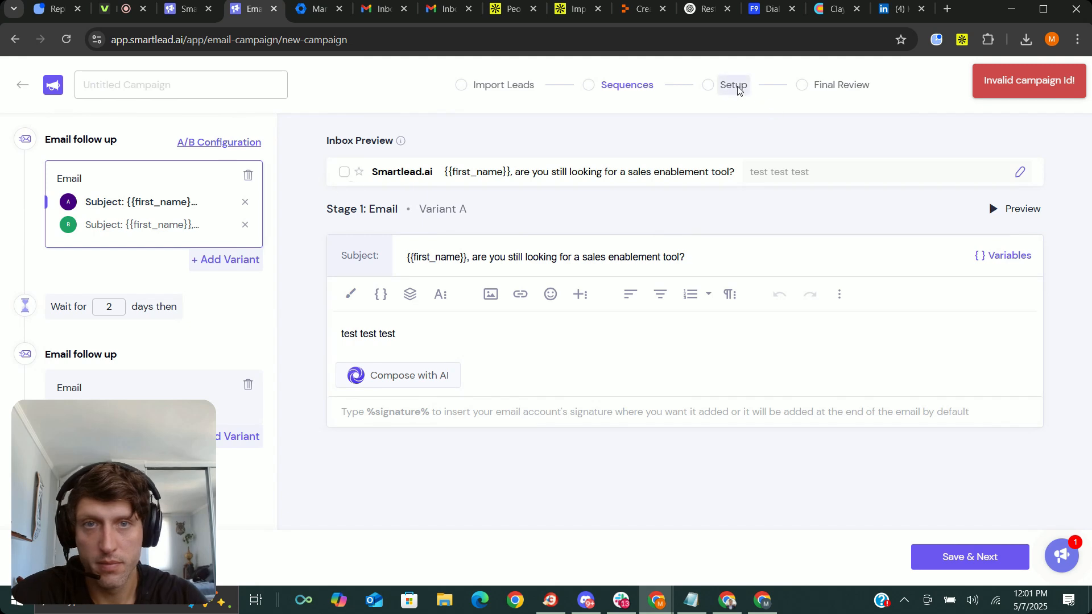
# Check the second-stage email and the first email's variant A for missing content and retry saving.
pyautogui.scroll(-3, 116, 335)
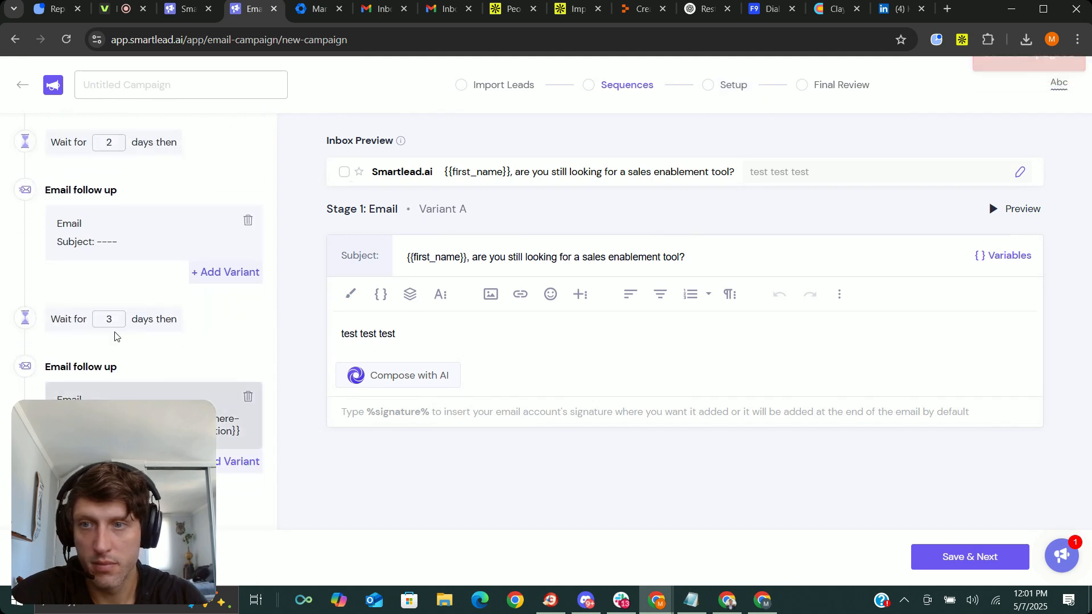
pyautogui.click(118, 228)
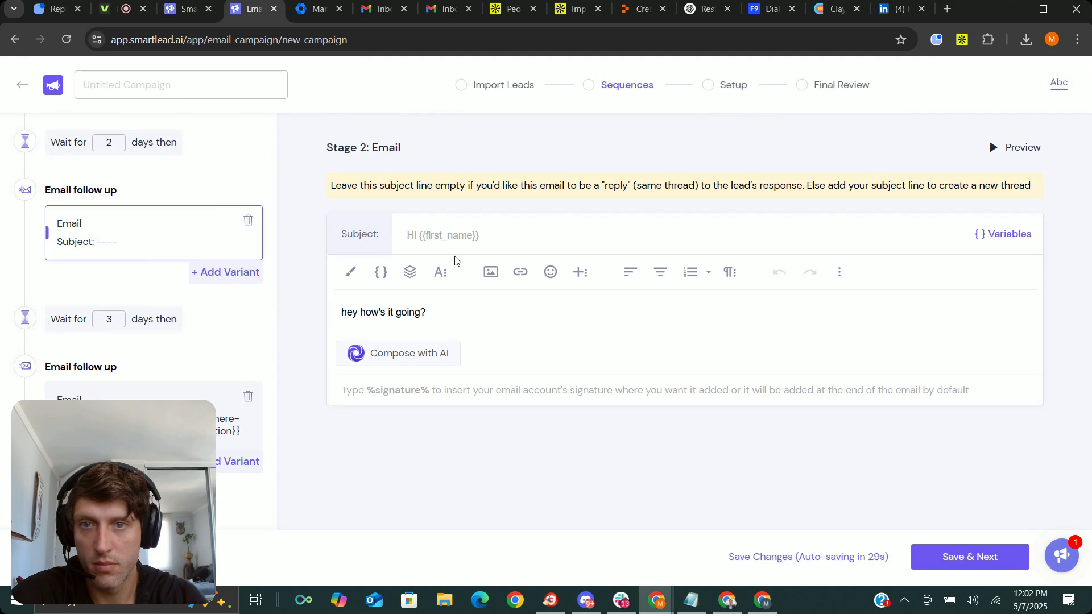
pyautogui.scroll(3, 146, 239)
pyautogui.click(136, 203)
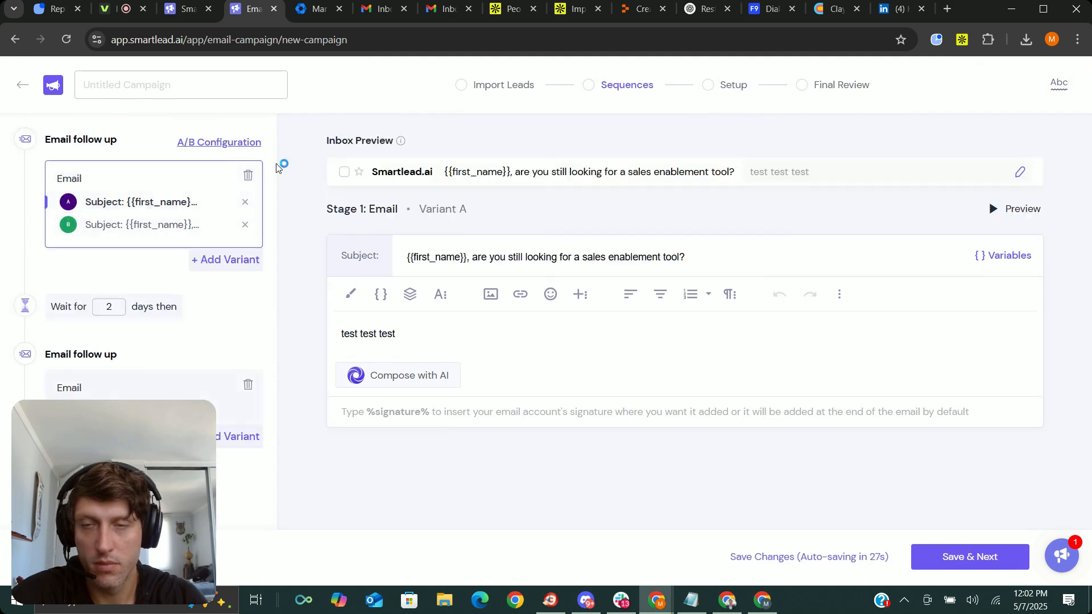
pyautogui.click(948, 556)
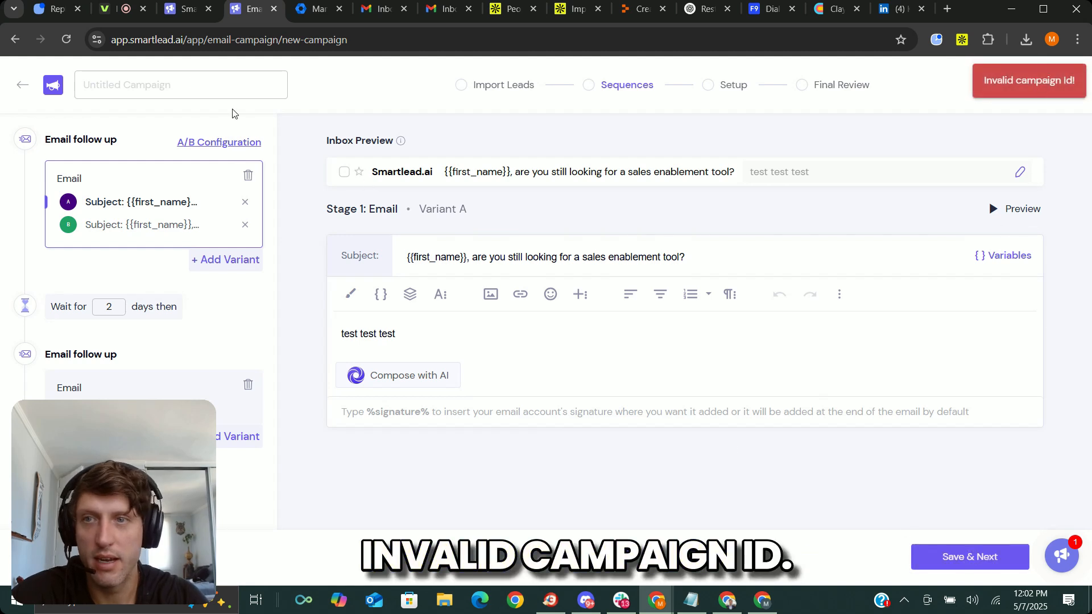
# Enter a campaign name beginning with "test campa" and try to save the sequence under it.
pyautogui.click(196, 91)
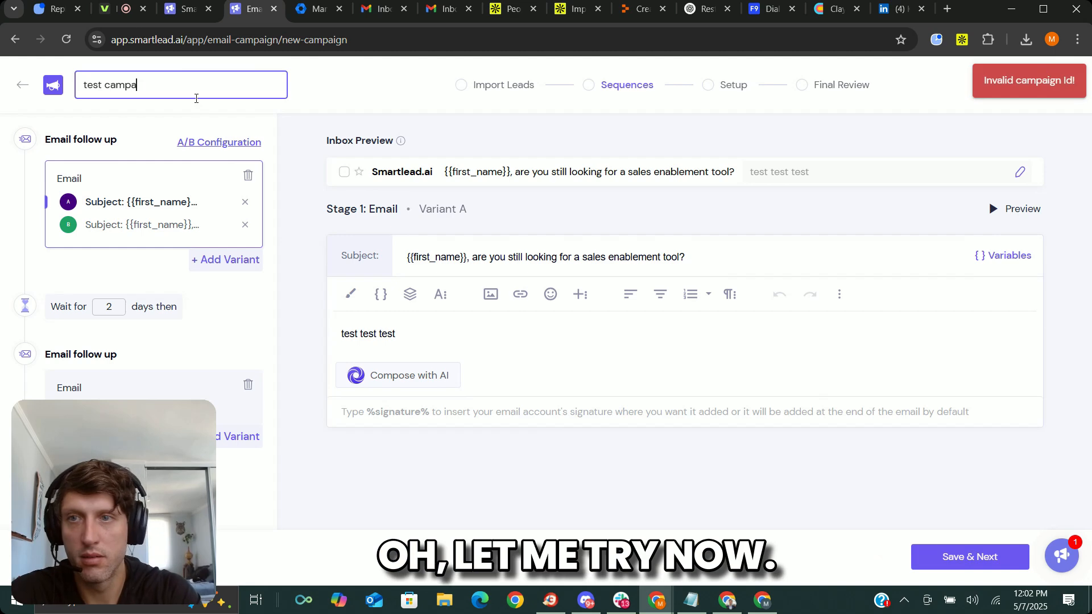
pyautogui.click(969, 557)
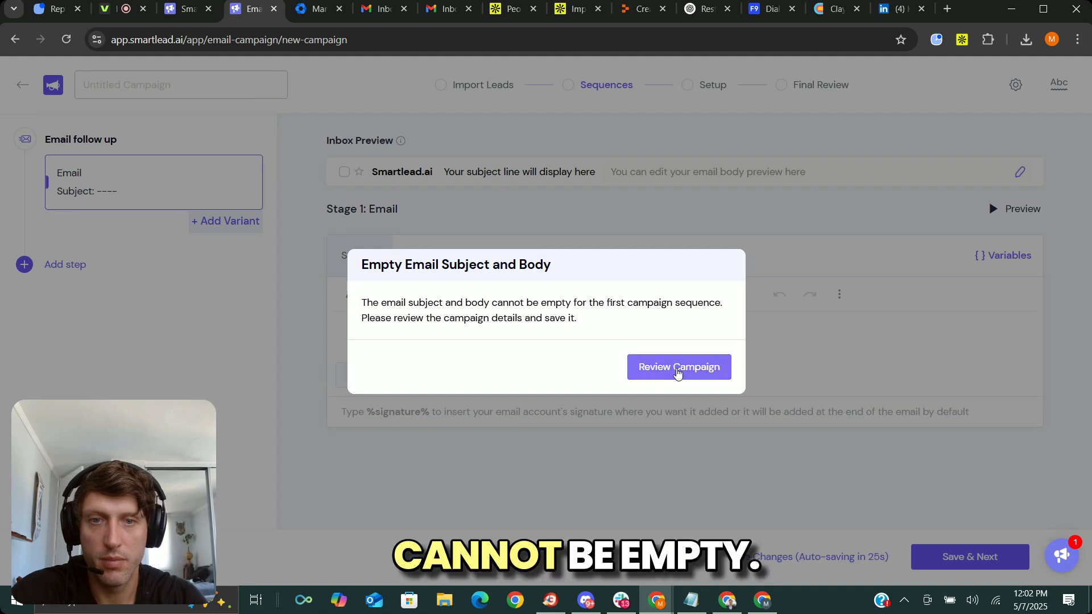
pyautogui.click(675, 371)
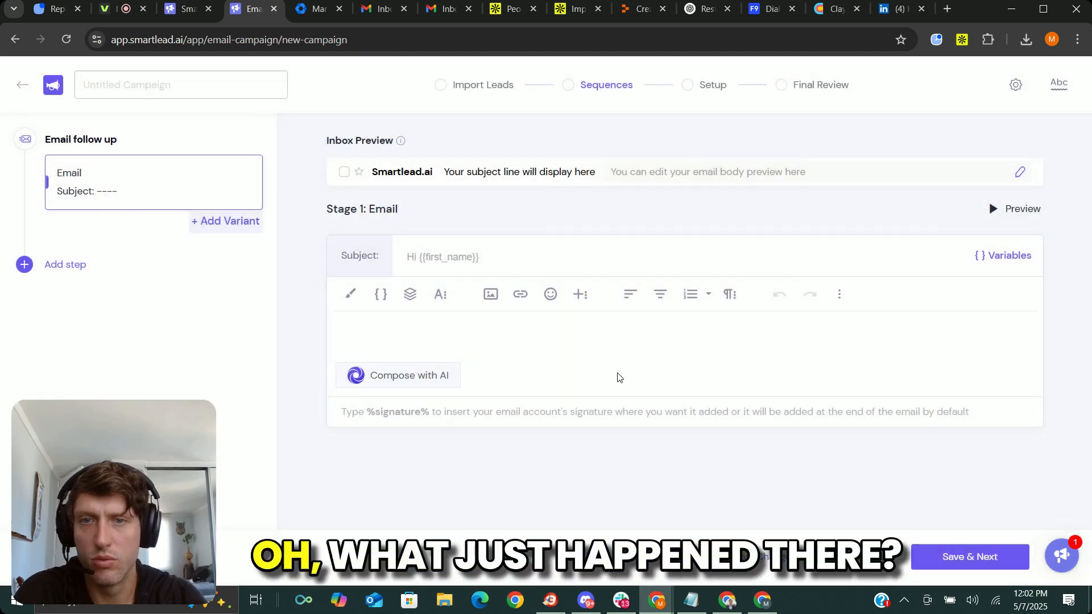
# Reload the campaign page and write a new first sequence email with subject "test t123" and body "test 123".
pyautogui.click(67, 39)
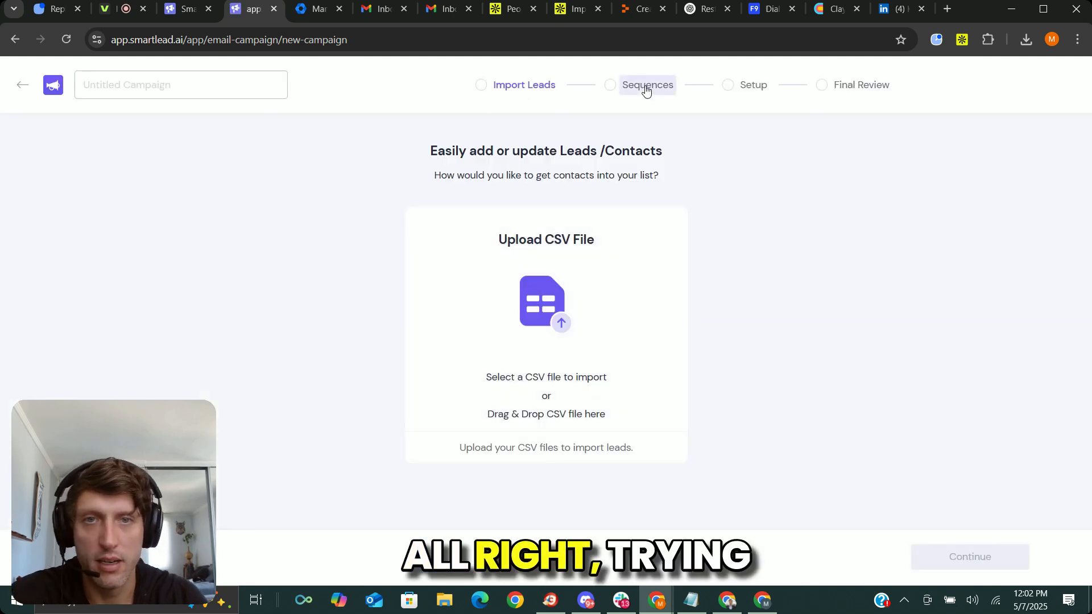
pyautogui.click(646, 85)
pyautogui.write('tes')
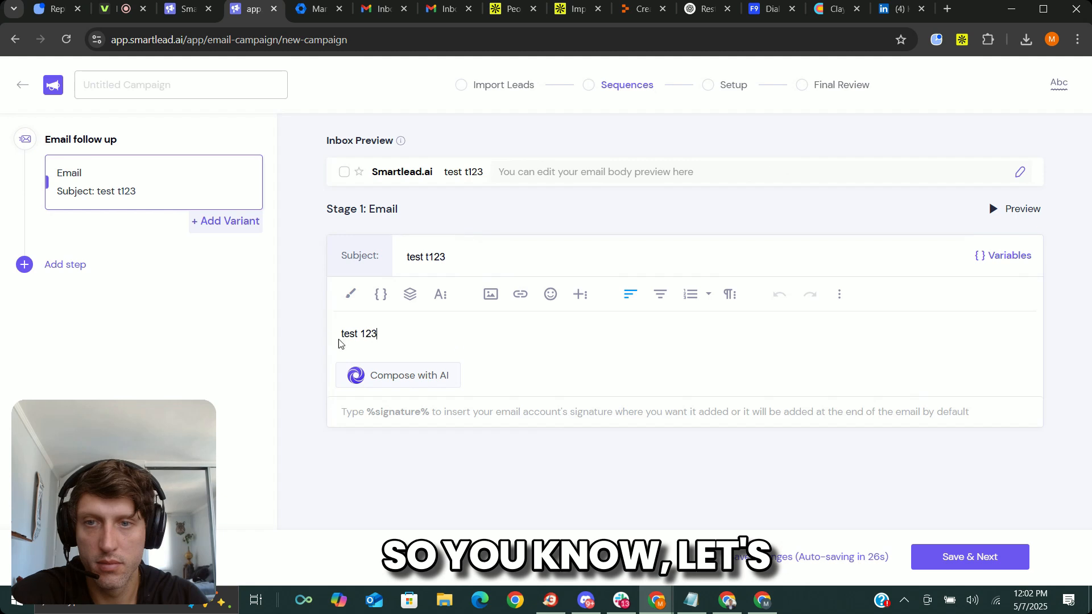
# Add a second-stage follow-up email with the body "asdfasdf" and an empty subject, and try to save the sequence.
pyautogui.click(90, 281)
pyautogui.click(76, 302)
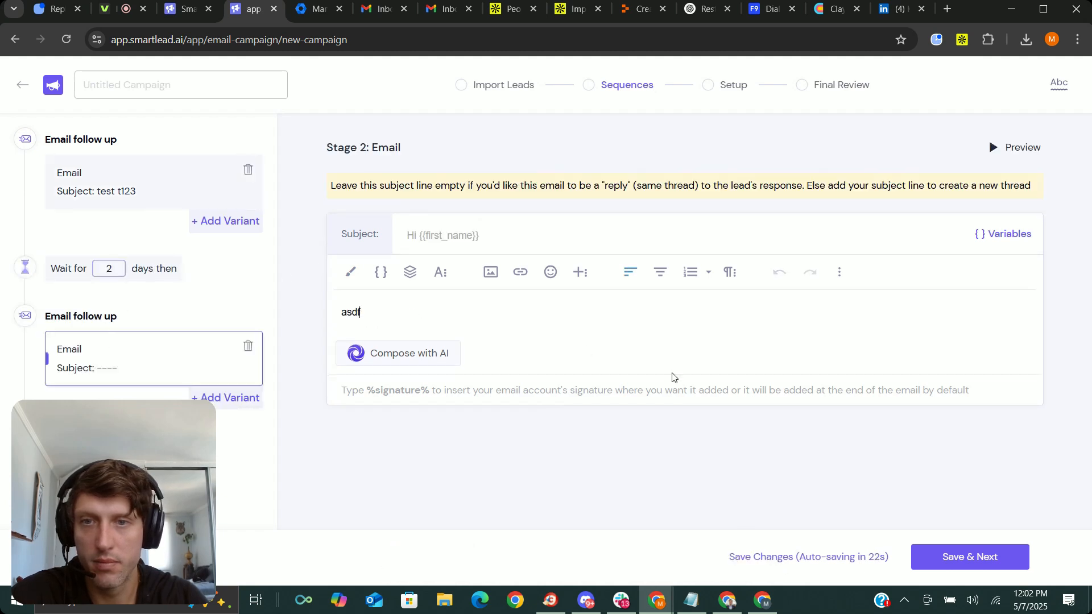
pyautogui.click(973, 556)
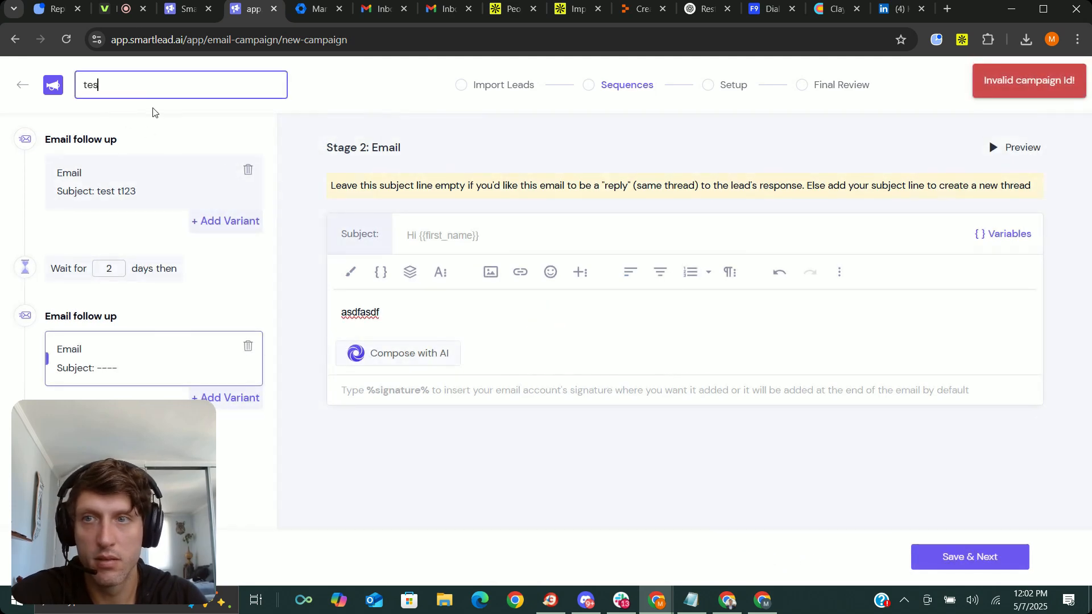
# Name the campaign "test 123".
pyautogui.write('123')
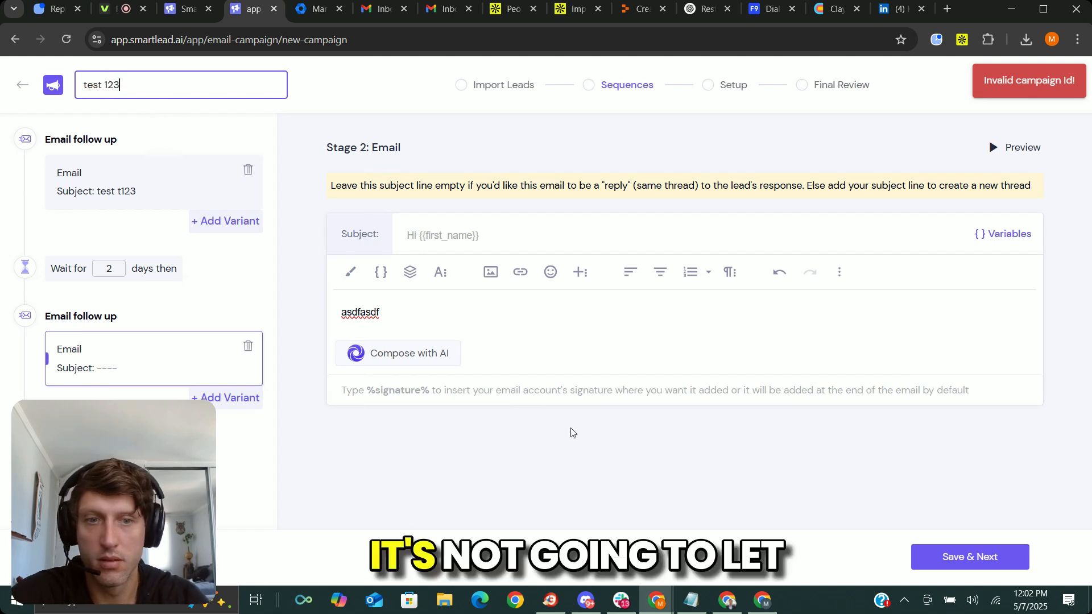
# Retry saving, reopen the sequence stage, write a first email with subject "test 123" and body "test 123", and try to save it.
pyautogui.click(1011, 544)
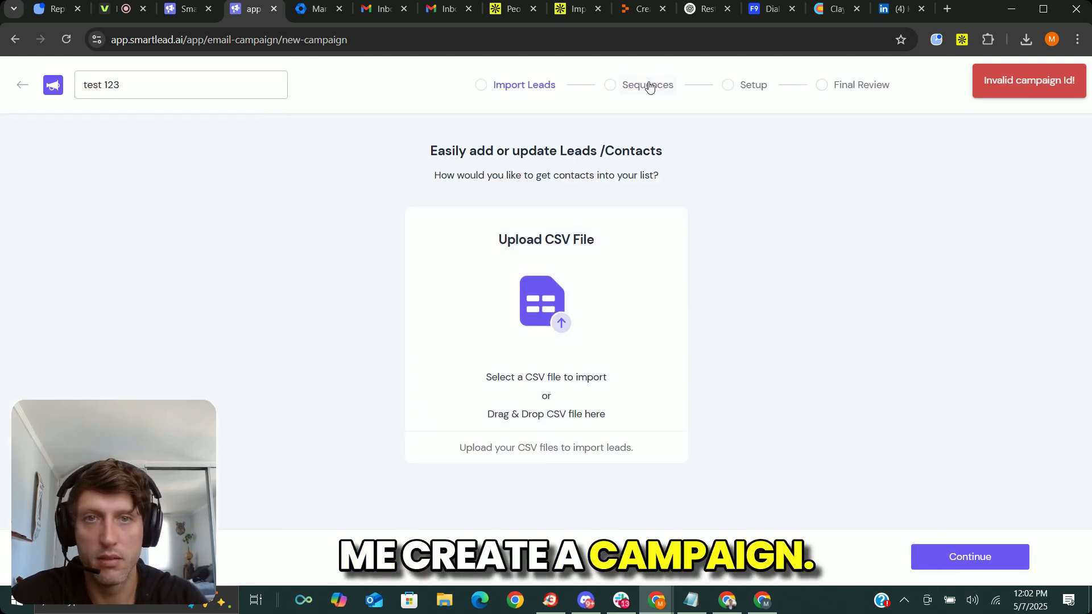
pyautogui.click(648, 88)
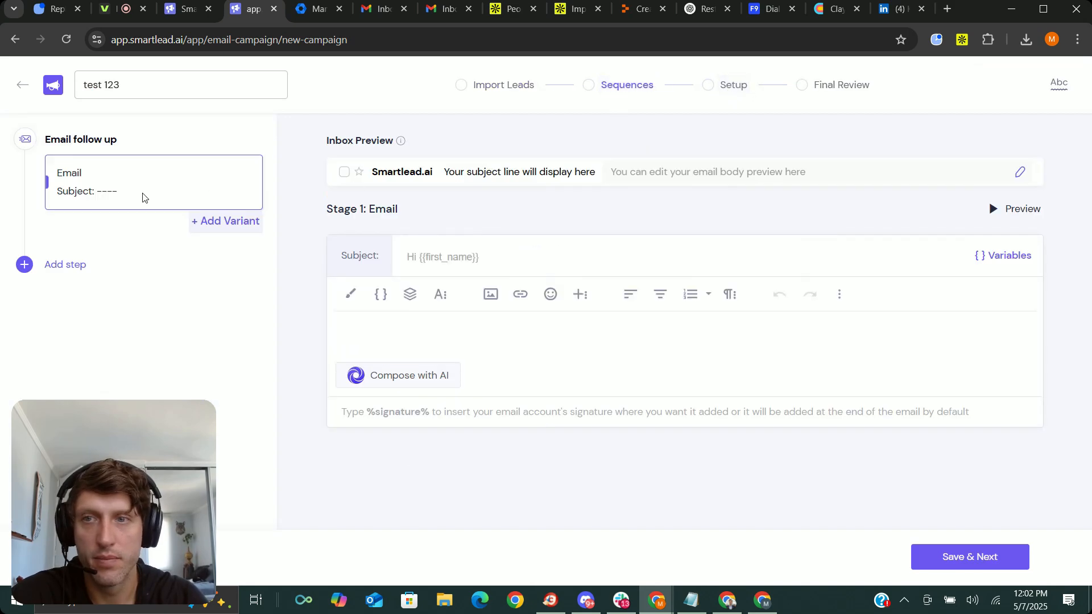
pyautogui.write('test 123')
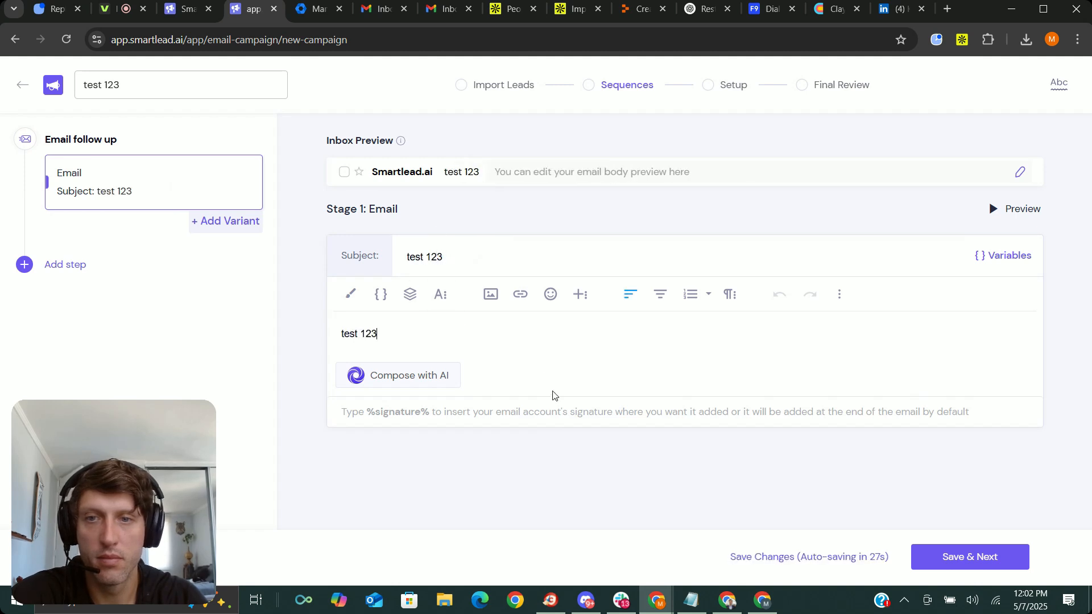
pyautogui.click(987, 556)
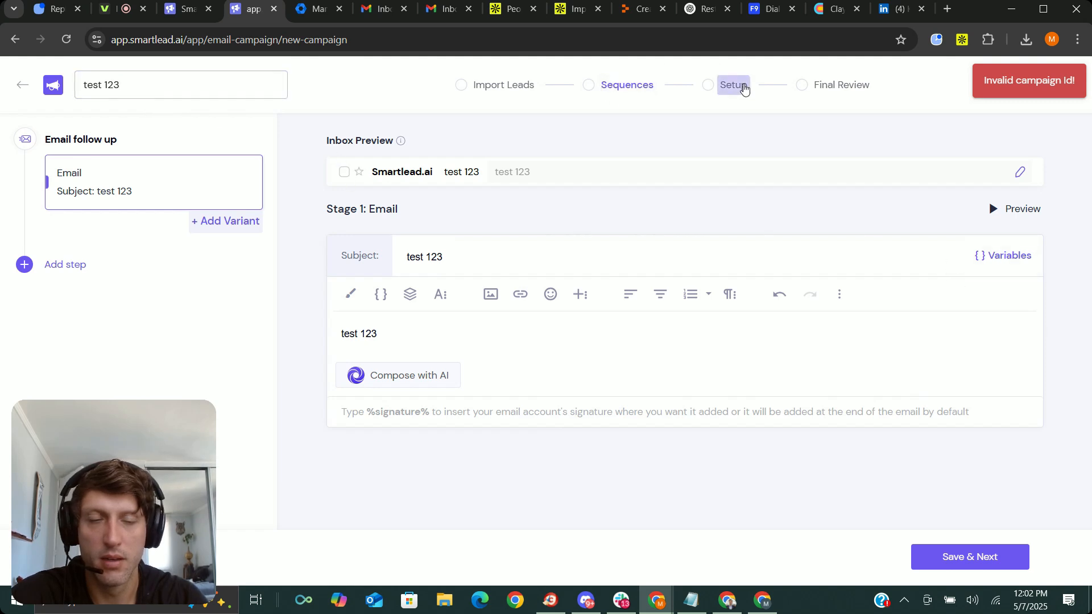
# Add an empty second email follow-up stage and leave the editor for the list of all campaigns.
pyautogui.click(65, 266)
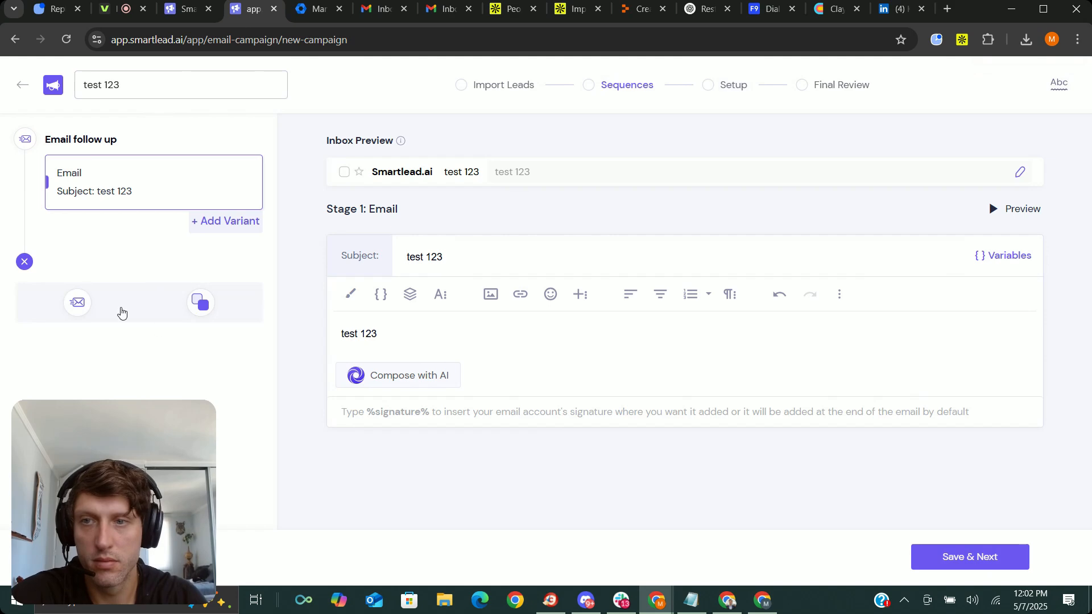
pyautogui.click(71, 323)
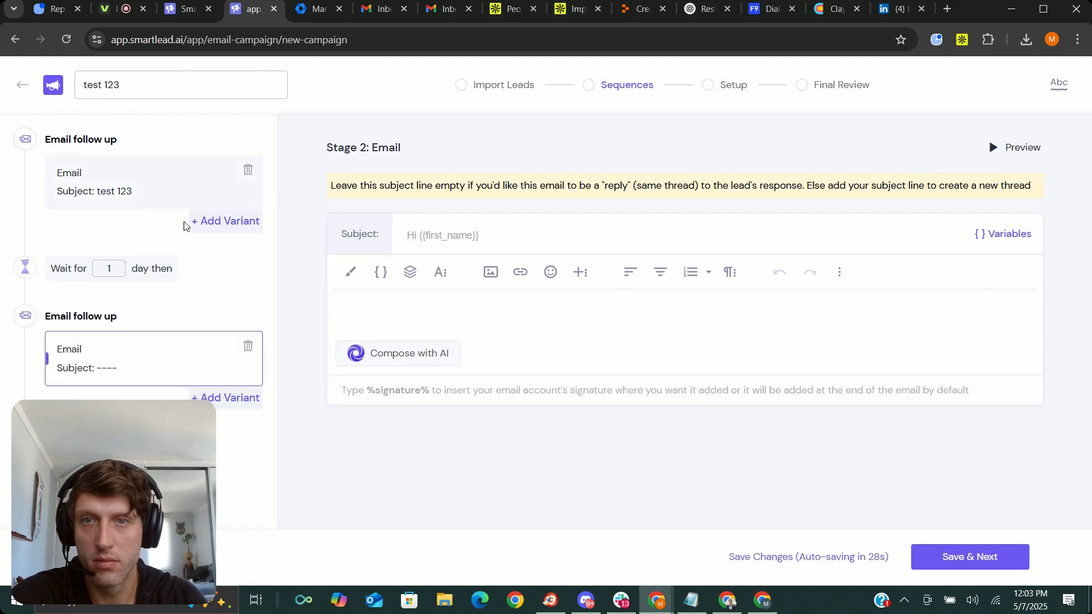
pyautogui.click(19, 88)
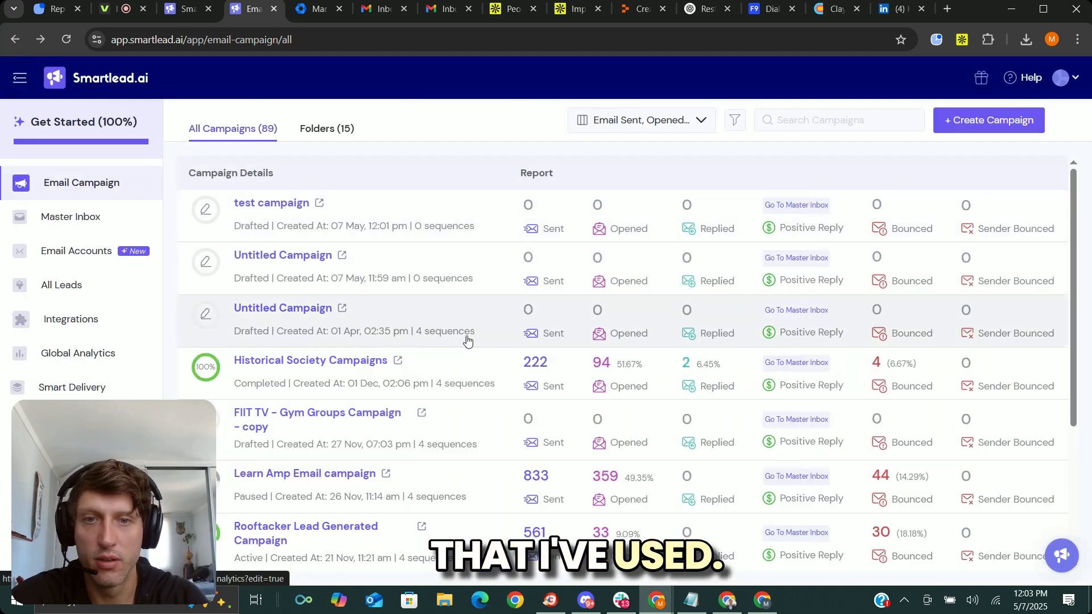
# Open the Historical Society Campaigns campaign and examine its analytics, including the sequence breakup and the email account connectivity warning.
pyautogui.click(531, 283)
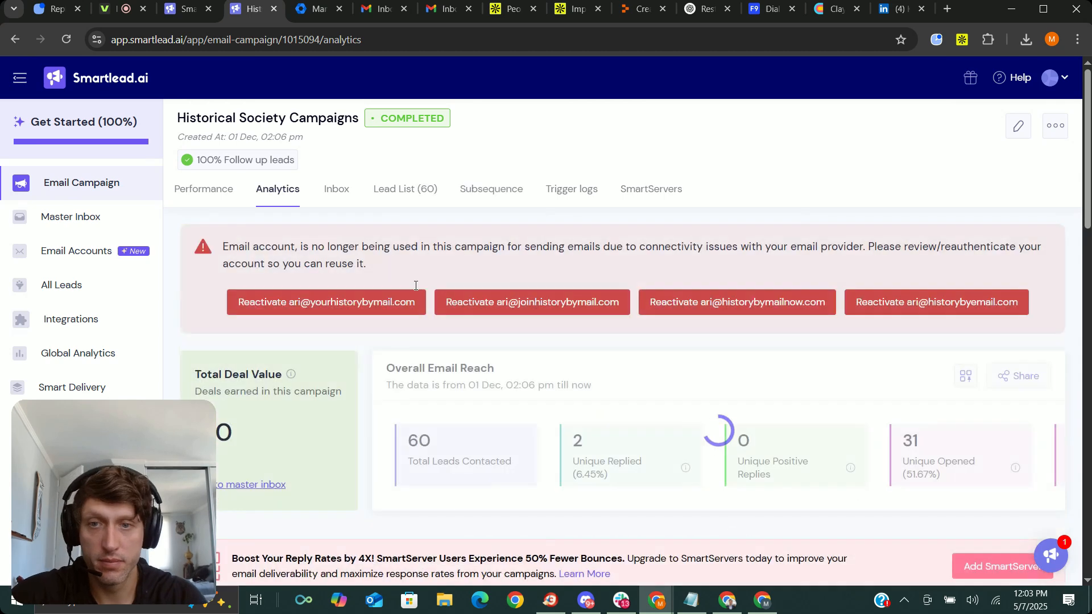
pyautogui.scroll(-5, 415, 285)
pyautogui.scroll(-6, 417, 260)
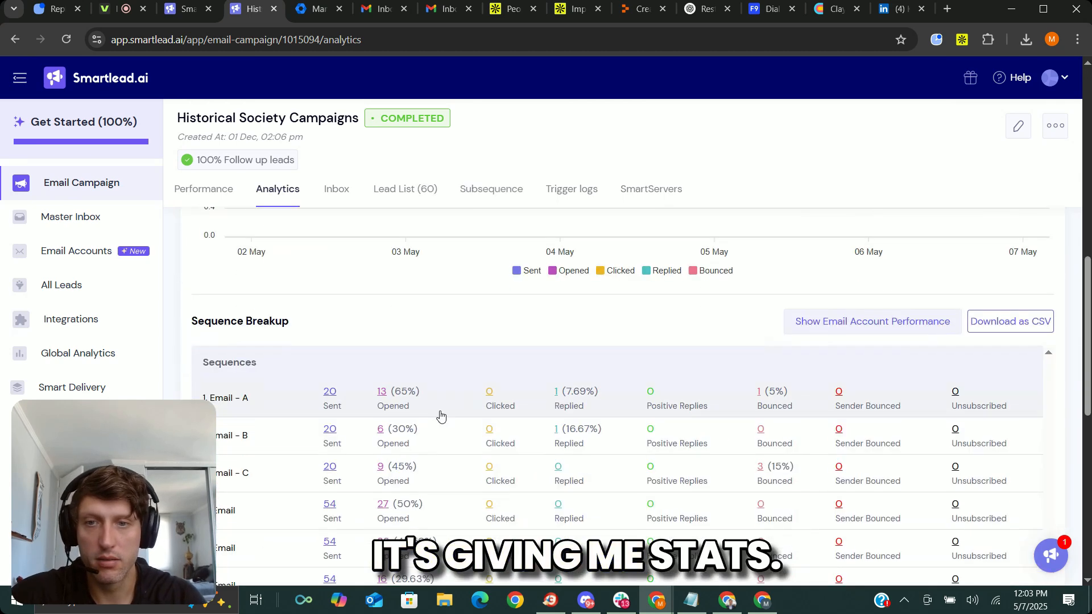
pyautogui.scroll(6, 444, 398)
pyautogui.scroll(-9, 453, 359)
pyautogui.scroll(2, 421, 272)
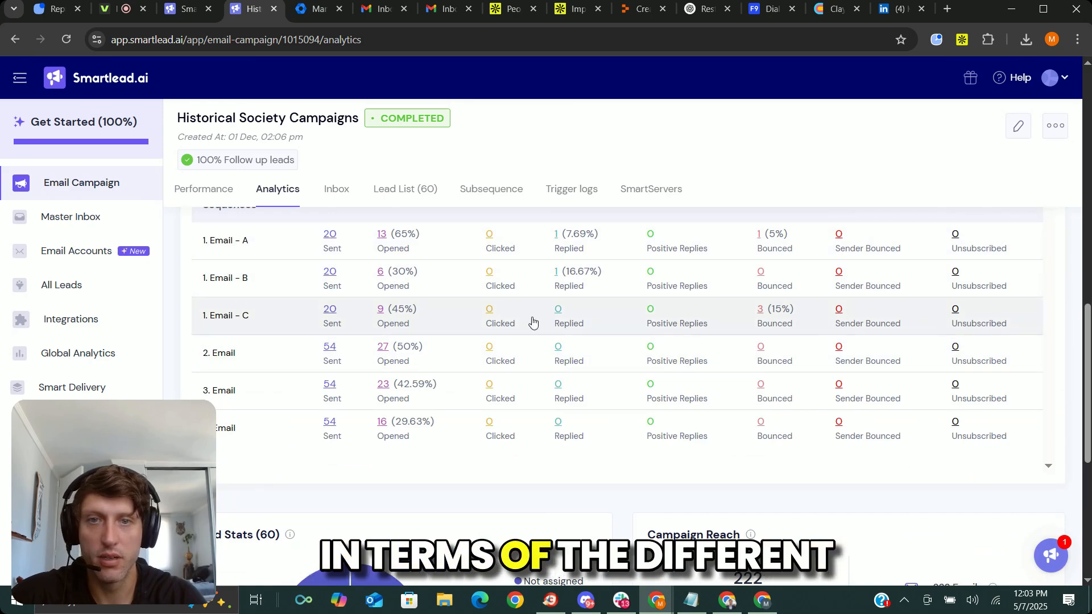
pyautogui.scroll(8, 533, 322)
pyautogui.scroll(1, 223, 431)
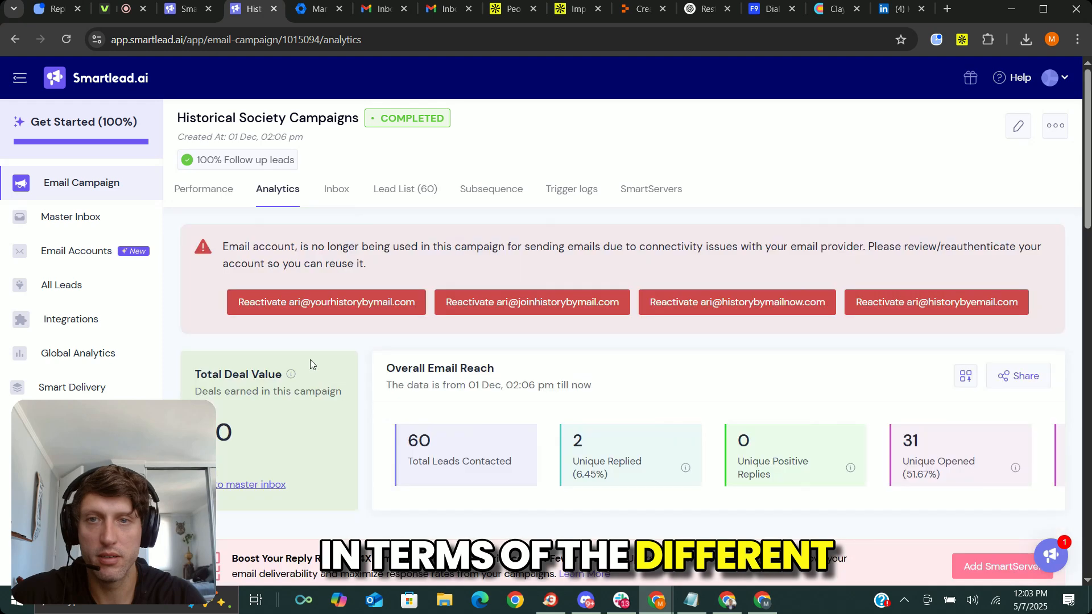
pyautogui.moveTo(253, 246); pyautogui.dragTo(463, 253)
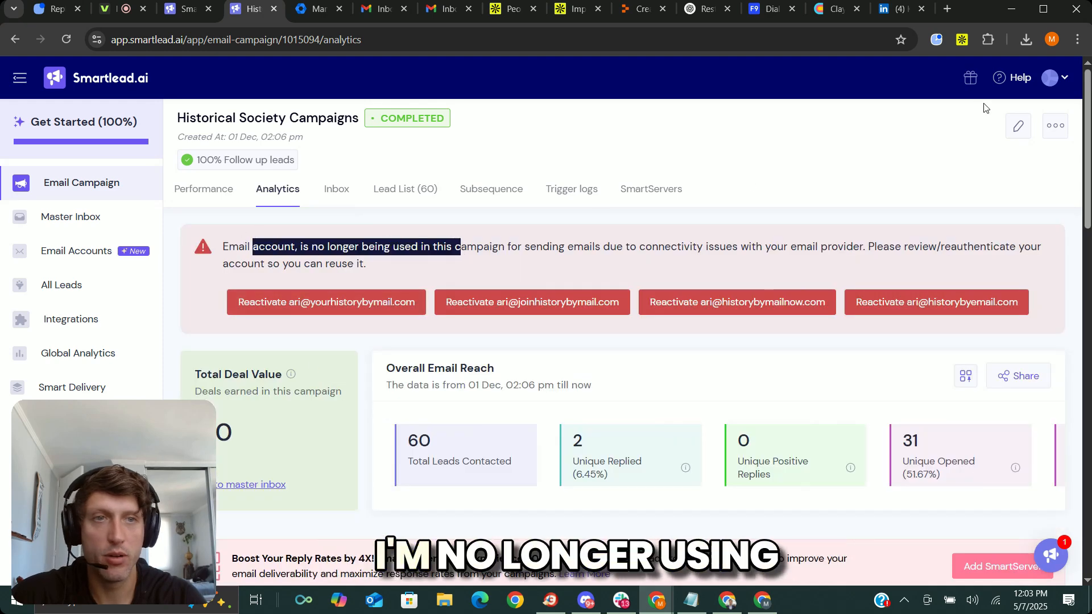
# Open the Historical Society Campaigns campaign for editing and view its email sequence and its setup stage.
pyautogui.click(1018, 131)
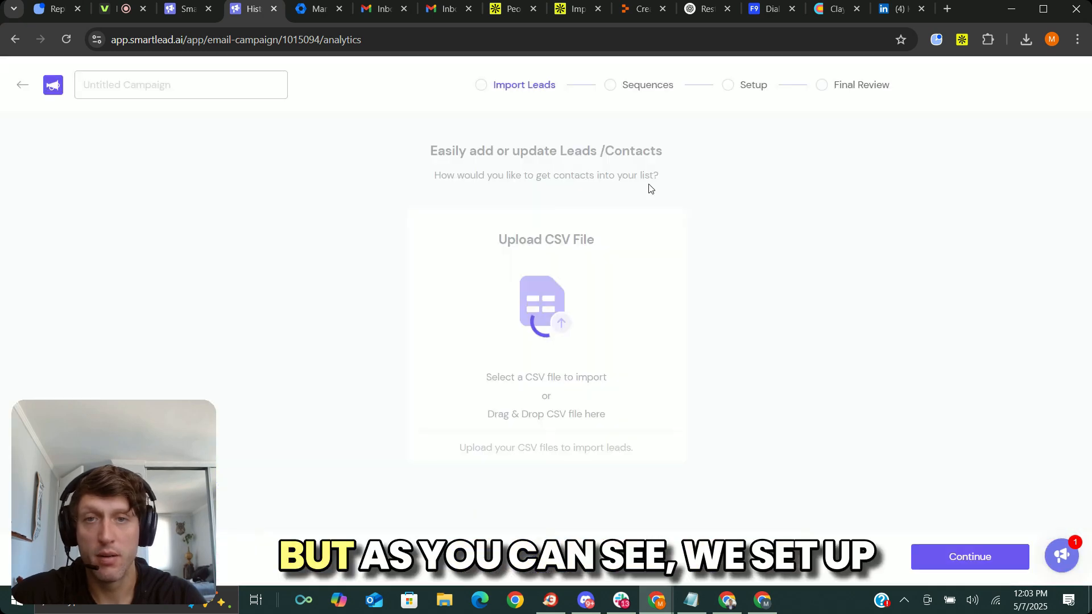
pyautogui.click(602, 86)
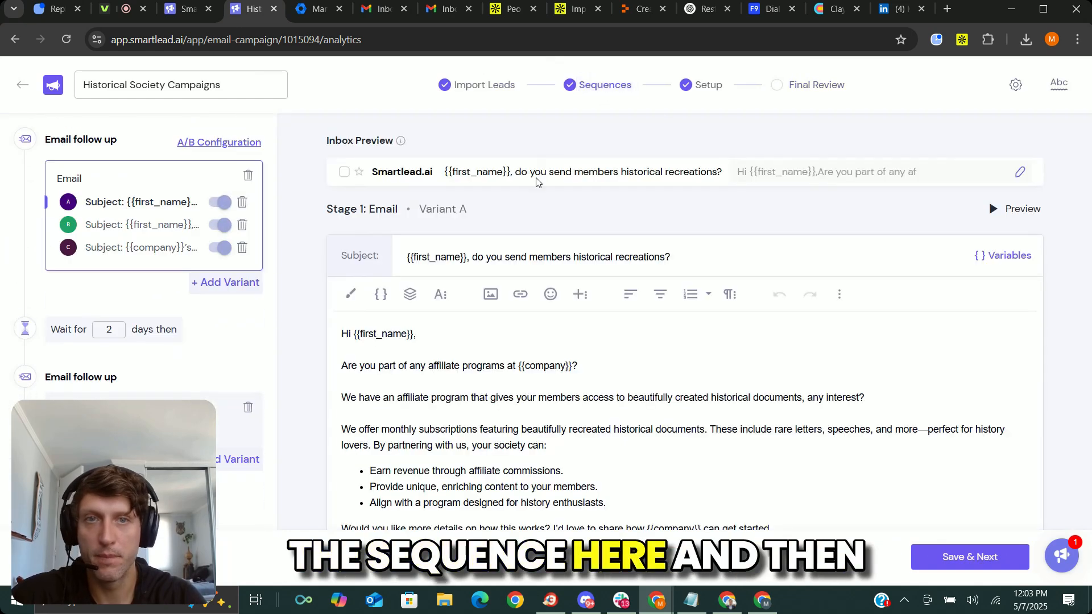
pyautogui.click(701, 88)
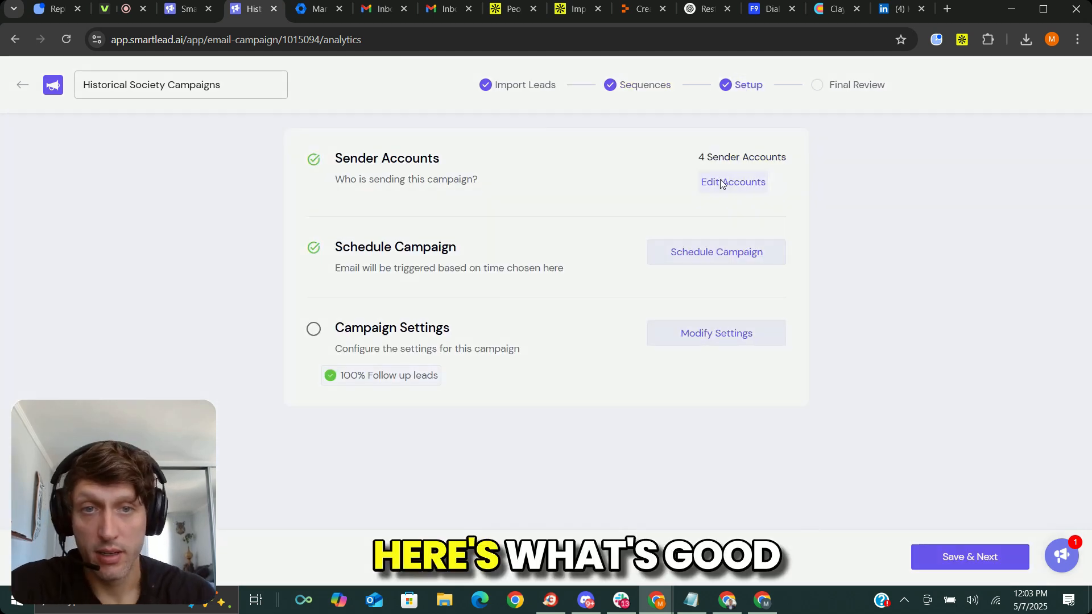
# Review the list of sender email accounts that can be assigned to the campaign and leave the selection as is.
pyautogui.click(721, 183)
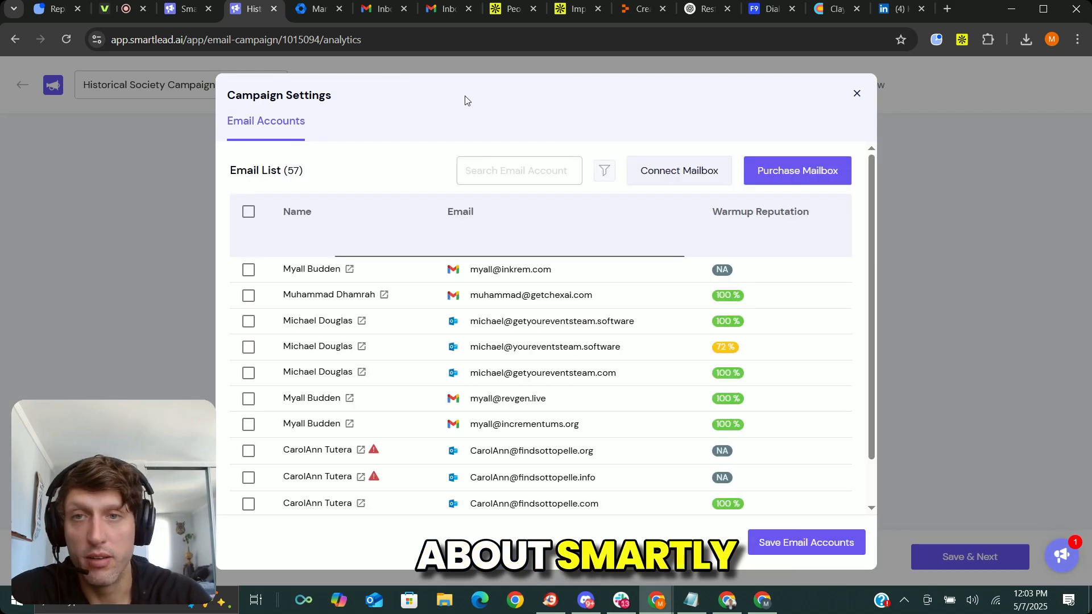
pyautogui.scroll(-10, 276, 318)
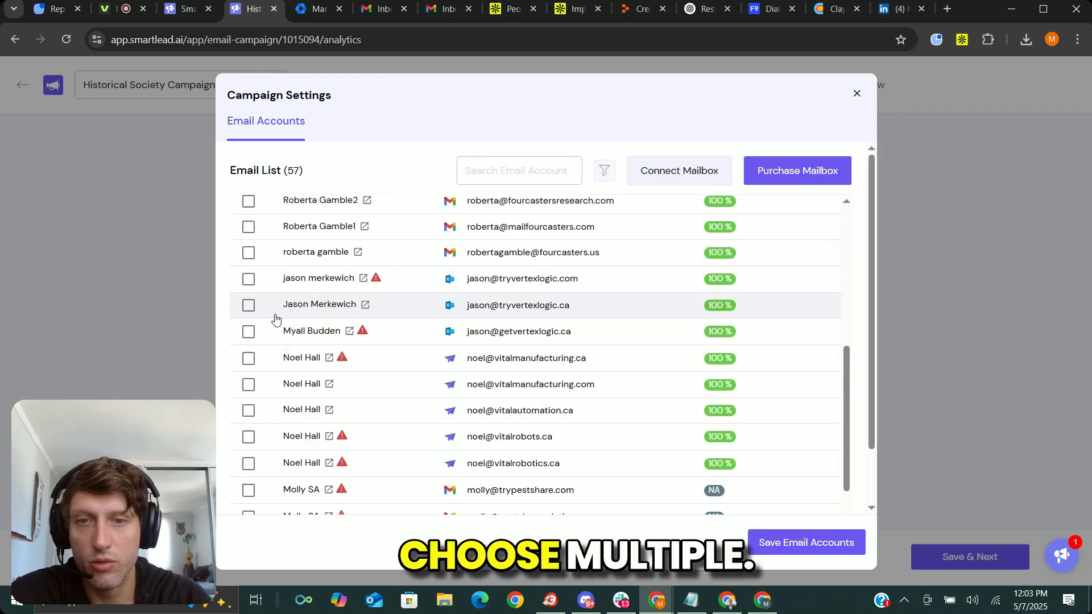
pyautogui.scroll(-3, 275, 318)
pyautogui.scroll(8, 276, 318)
pyautogui.click(856, 94)
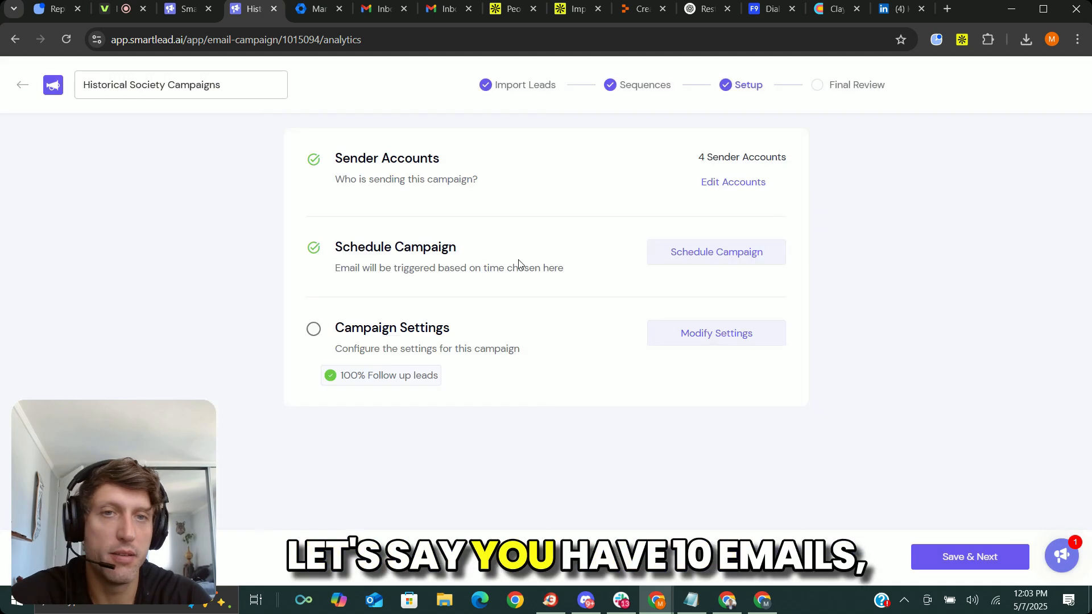
pyautogui.click(746, 188)
pyautogui.scroll(-2, 278, 267)
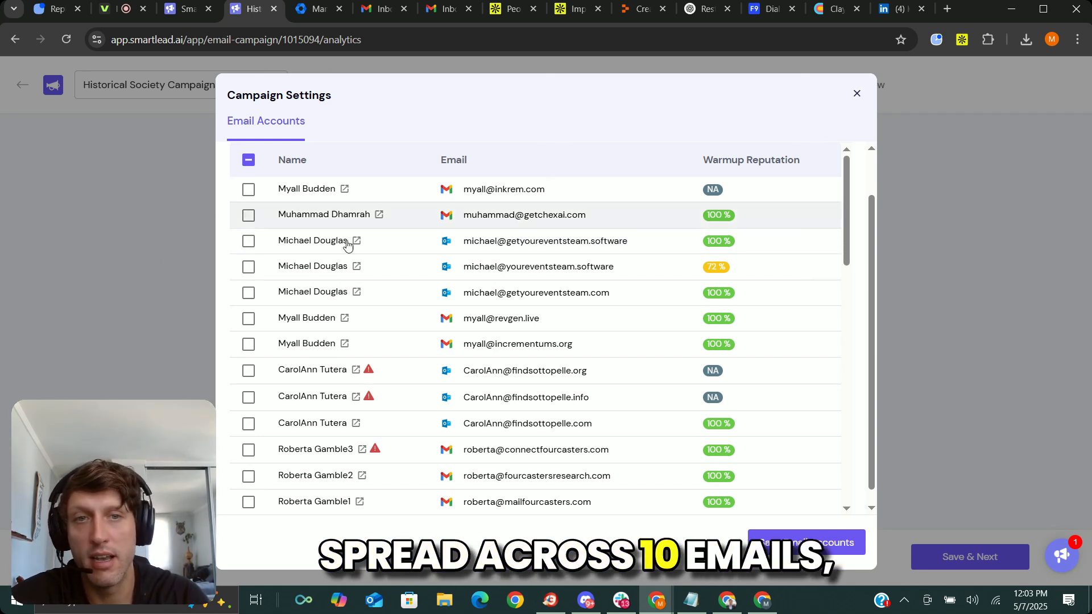
pyautogui.click(858, 94)
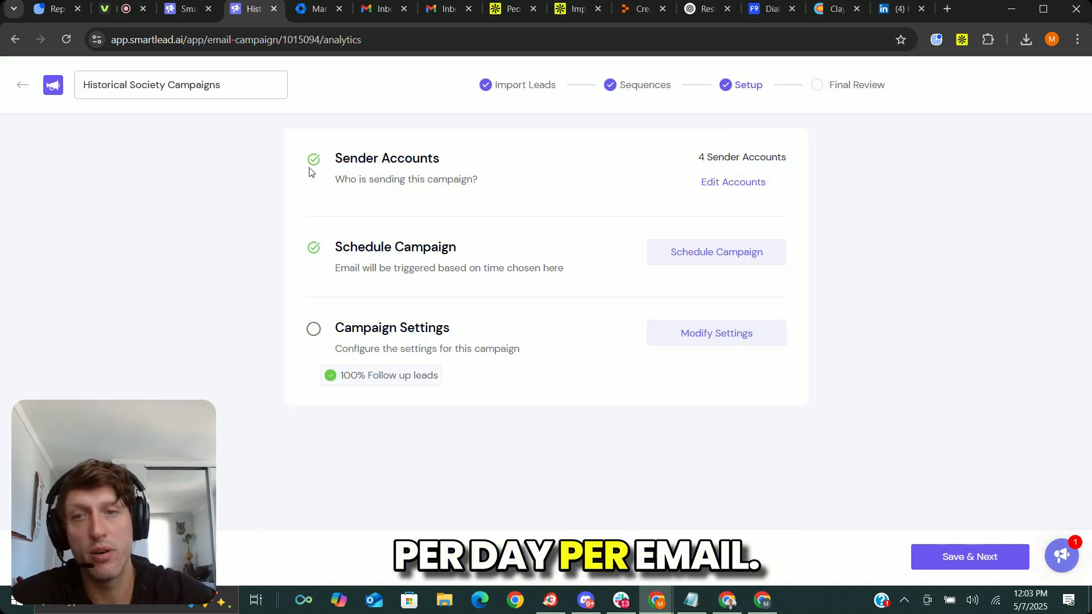
# Try 1000 as the maximum number of new leads reached per day in the campaign's schedule settings, and close them without saving.
pyautogui.click(732, 251)
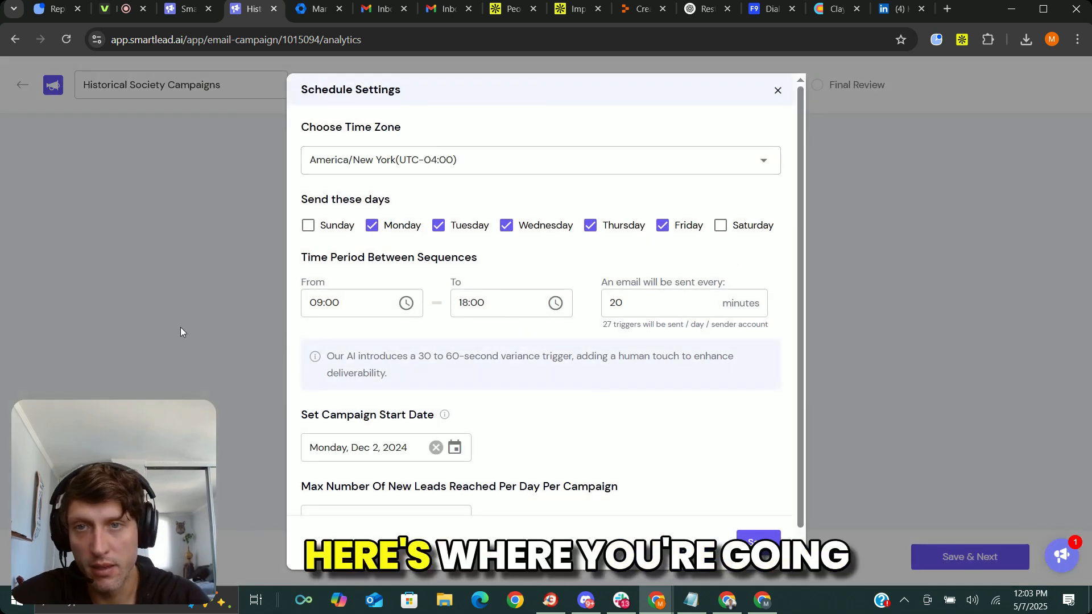
pyautogui.scroll(-1, 742, 117)
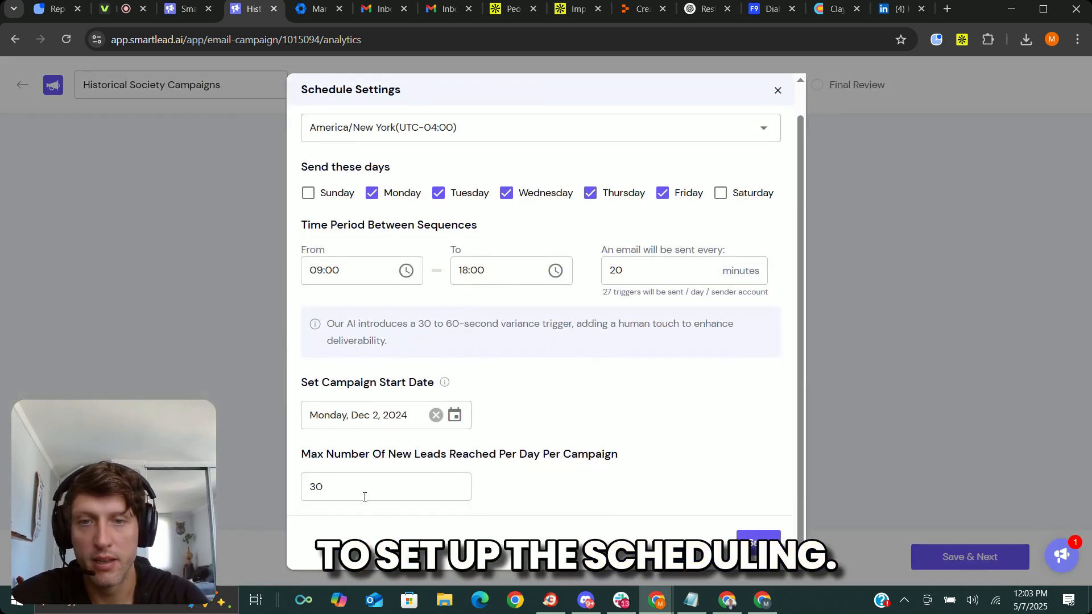
pyautogui.moveTo(366, 488); pyautogui.dragTo(243, 496)
pyautogui.write('1')
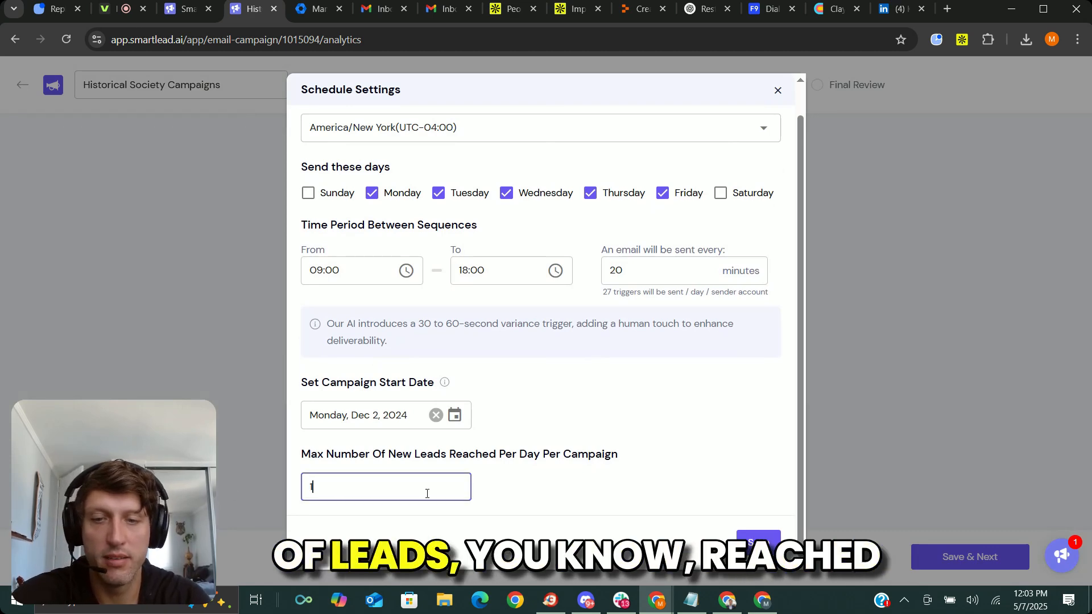
pyautogui.write('000')
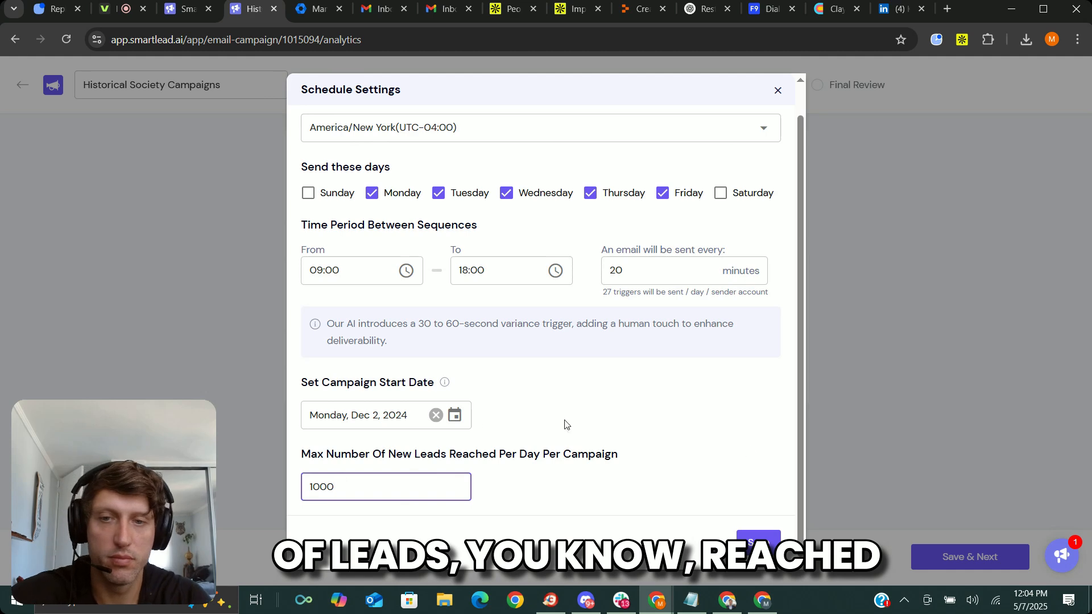
pyautogui.moveTo(453, 455); pyautogui.dragTo(680, 454)
pyautogui.click(680, 454)
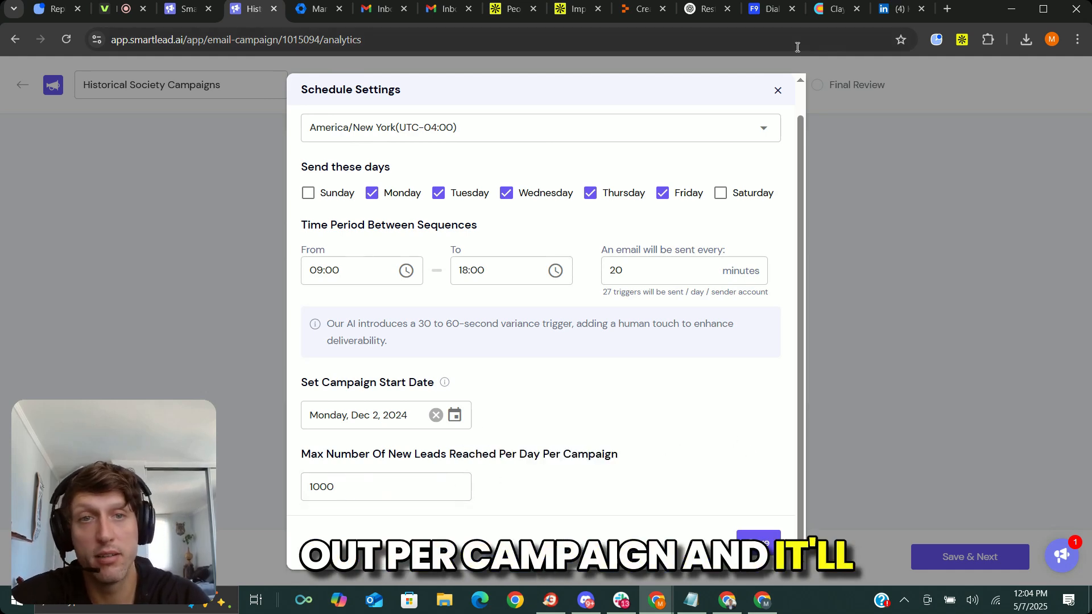
pyautogui.click(777, 93)
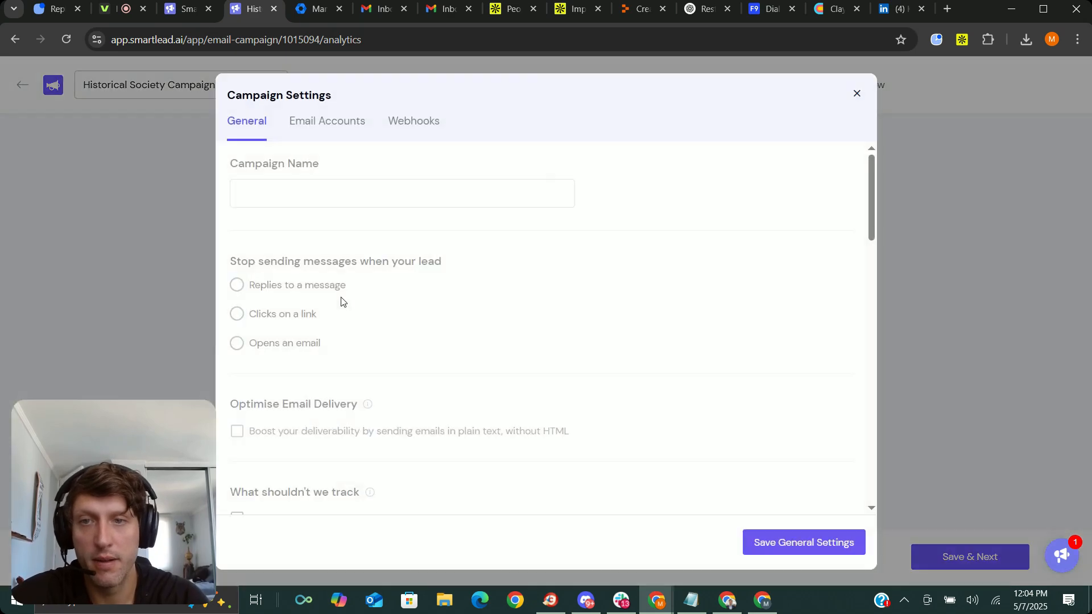
# Review the general campaign settings for open and click tracking, stopping messages to a lead, and plain-text email delivery.
pyautogui.scroll(-15, 348, 217)
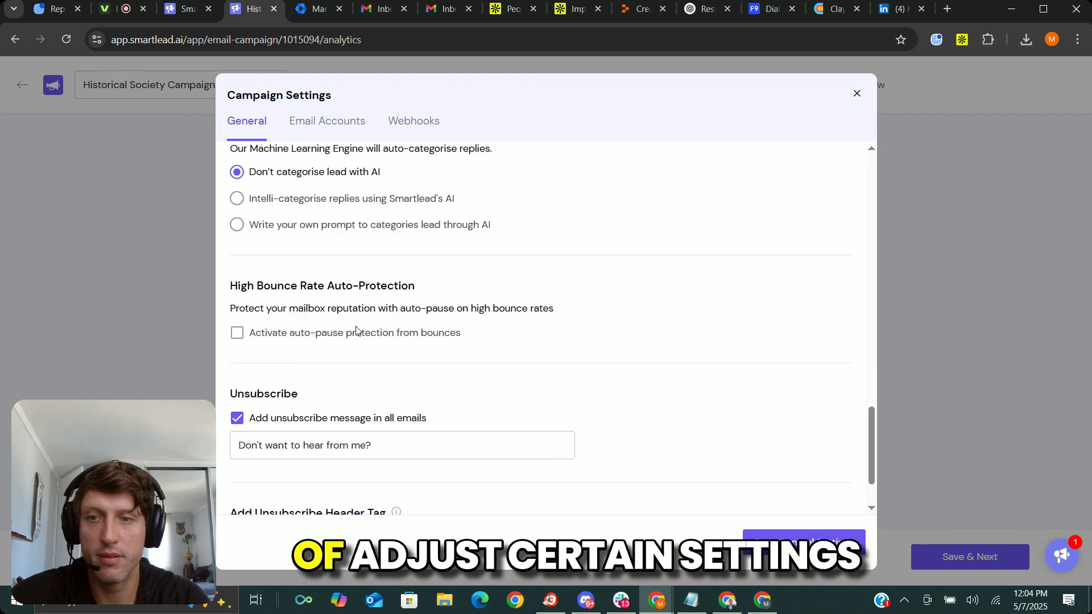
pyautogui.scroll(15, 357, 339)
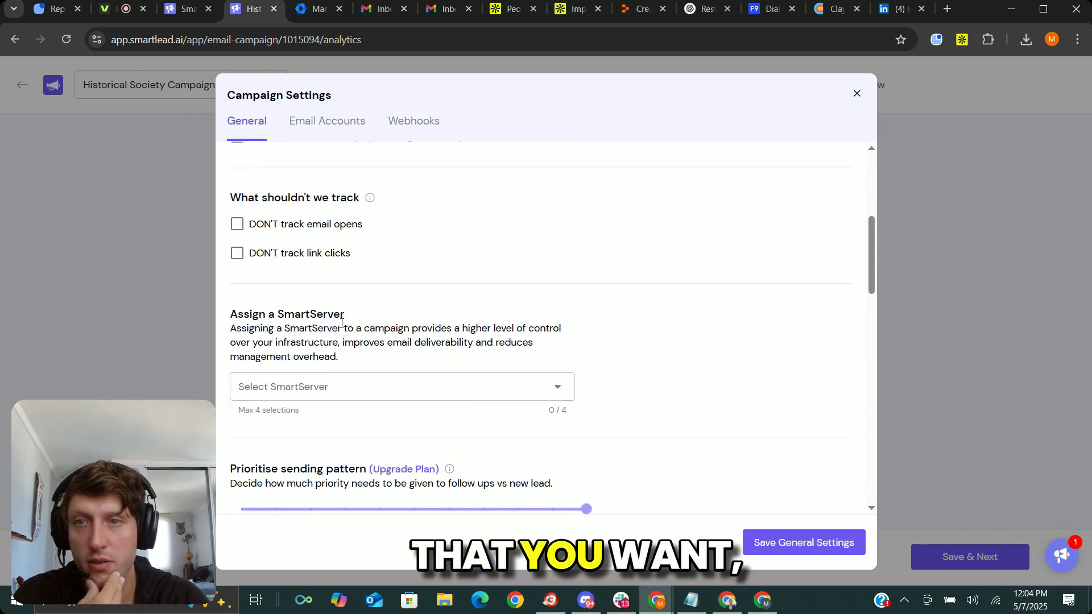
pyautogui.moveTo(222, 415); pyautogui.dragTo(415, 428)
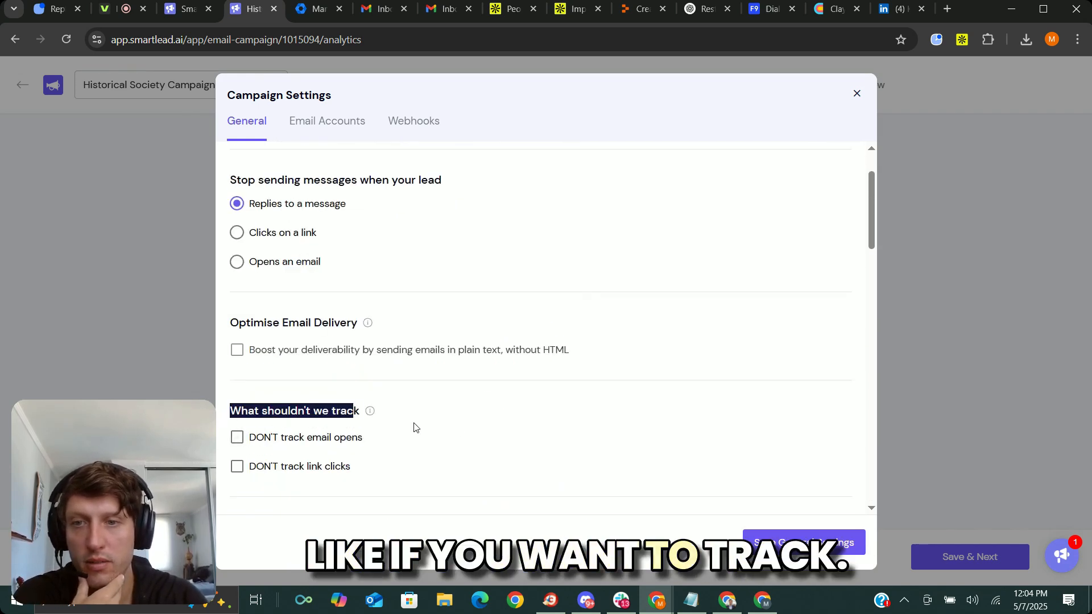
pyautogui.click(457, 430)
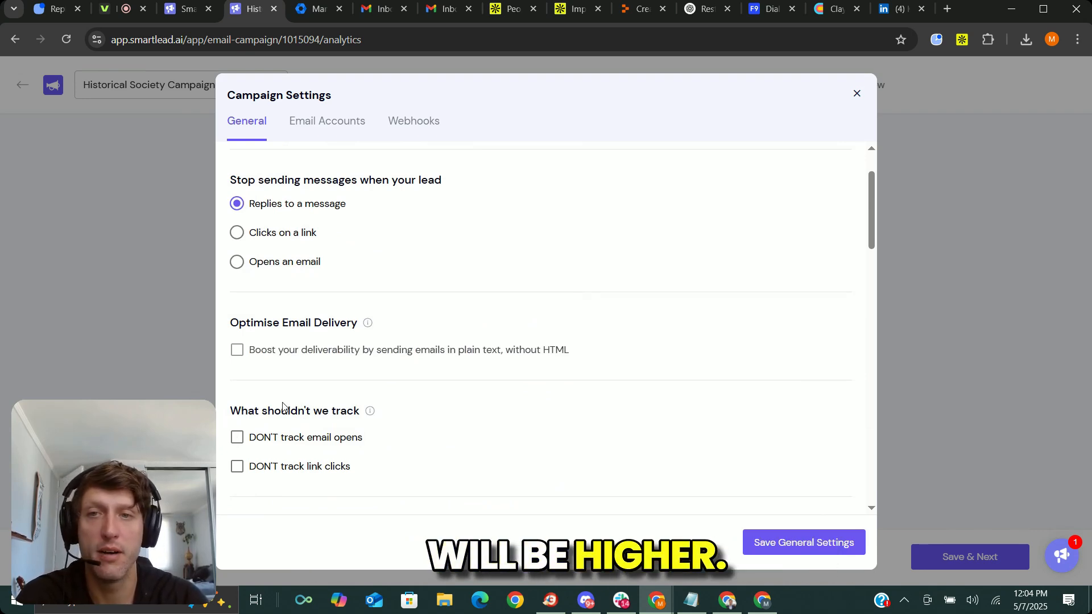
pyautogui.moveTo(247, 181); pyautogui.dragTo(425, 181)
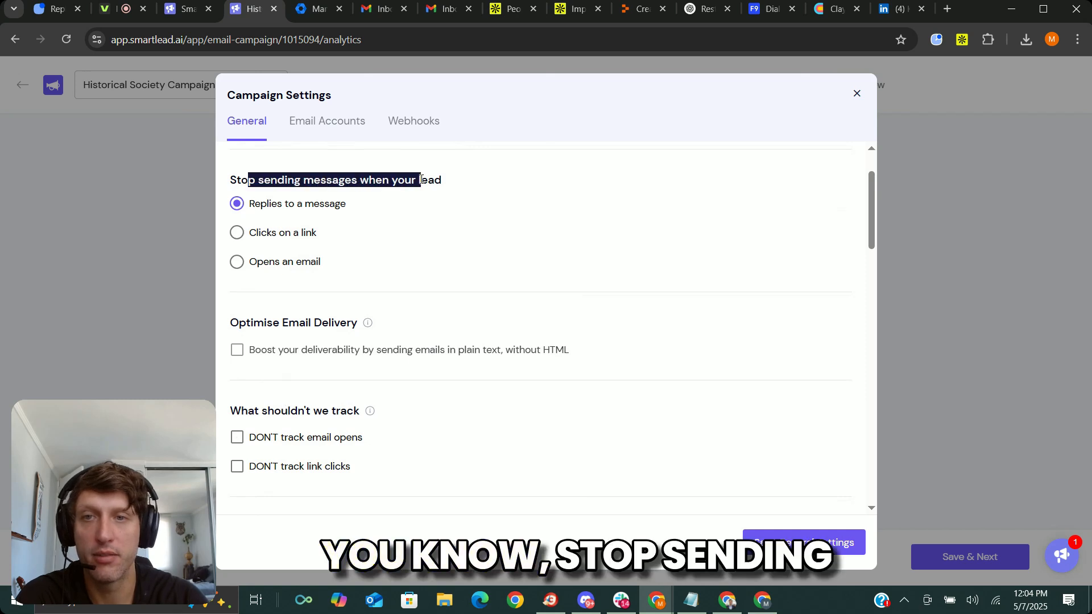
pyautogui.click(364, 176)
pyautogui.scroll(-1, 299, 216)
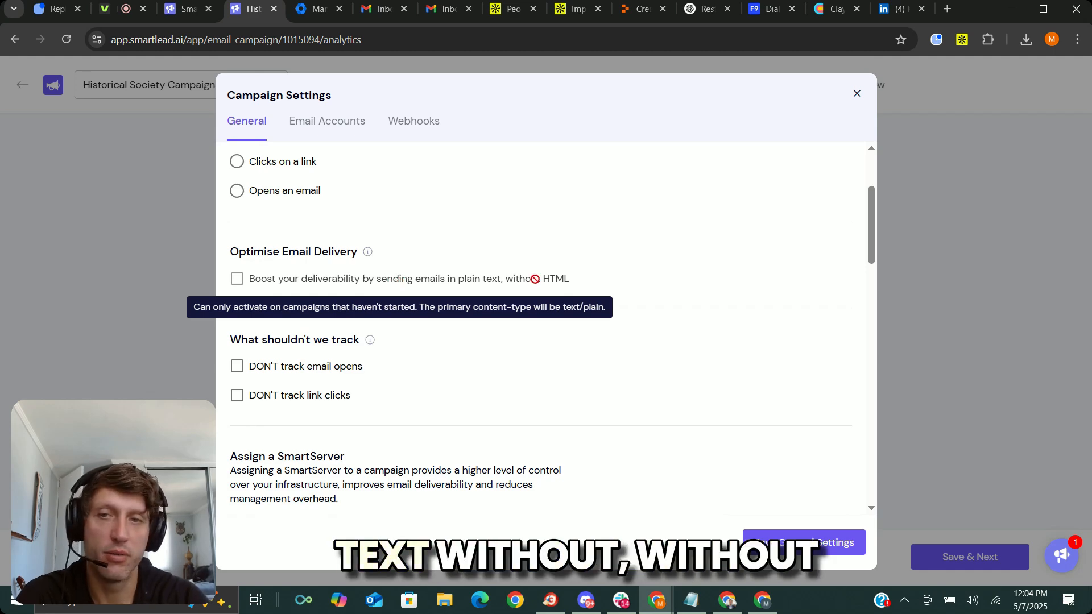
# Examine the campaign's sending pattern priority between follow-ups and new leads.
pyautogui.scroll(-5, 324, 282)
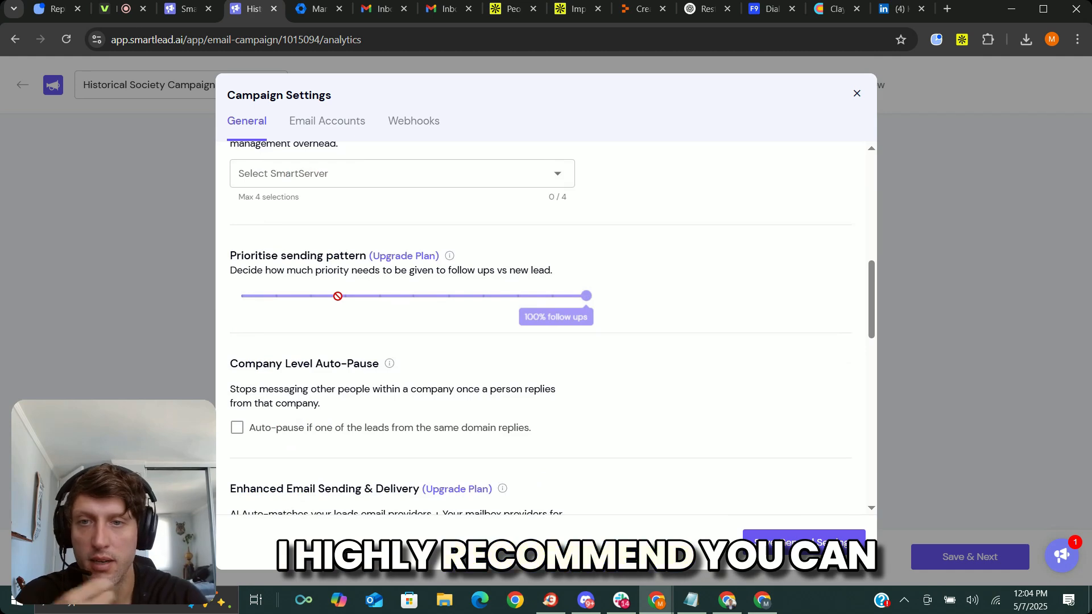
pyautogui.moveTo(232, 253); pyautogui.dragTo(321, 255)
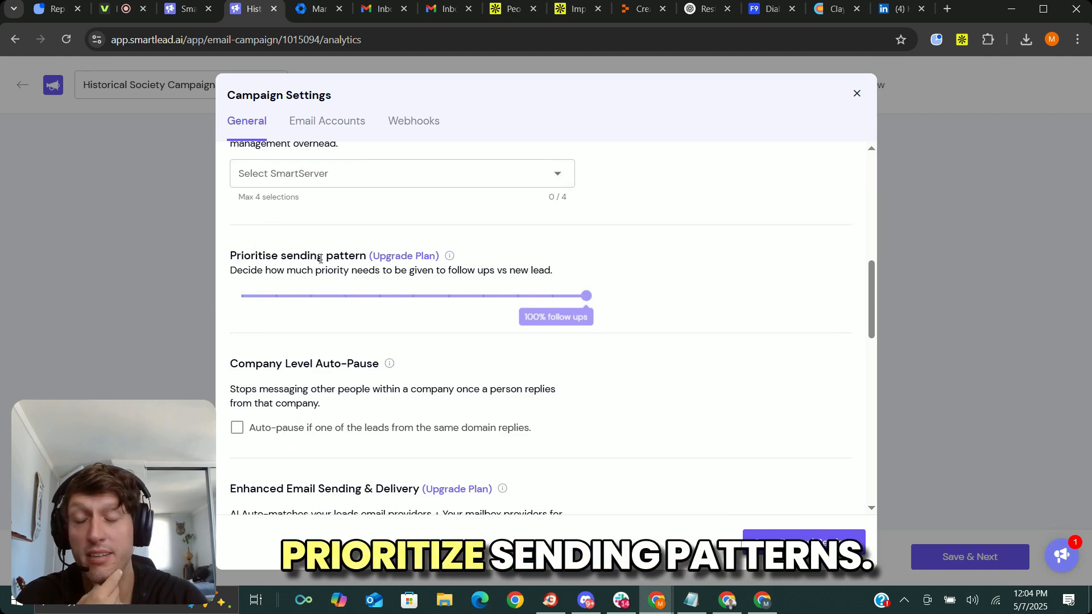
pyautogui.doubleClick(335, 270)
pyautogui.click(701, 320)
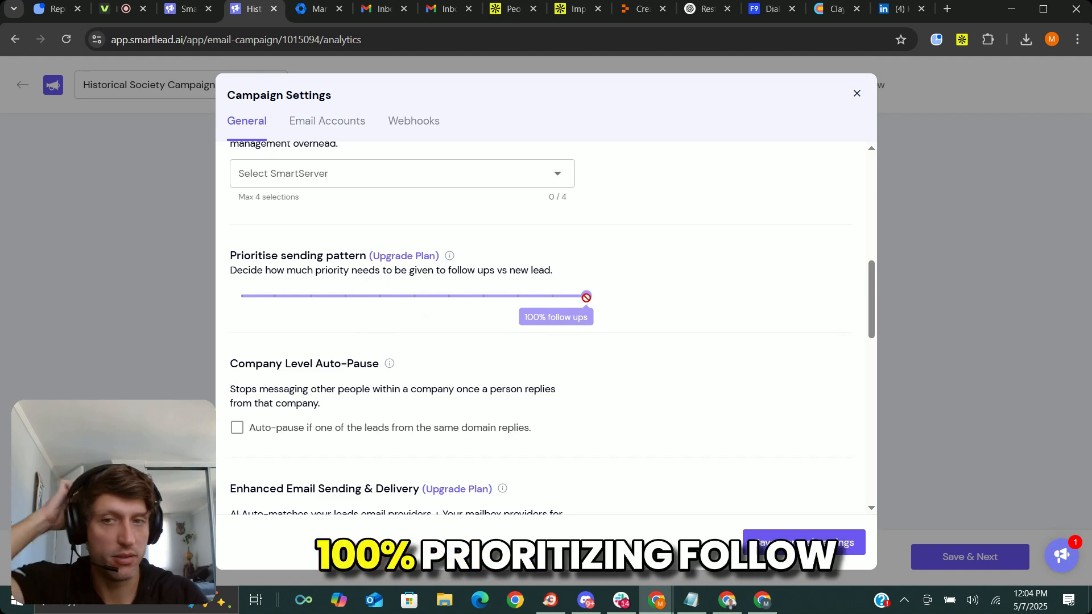
# Review the remaining general campaign settings, from company-level auto-pause to bounce protection and unsubscribe options, and close them without saving.
pyautogui.scroll(-3, 317, 371)
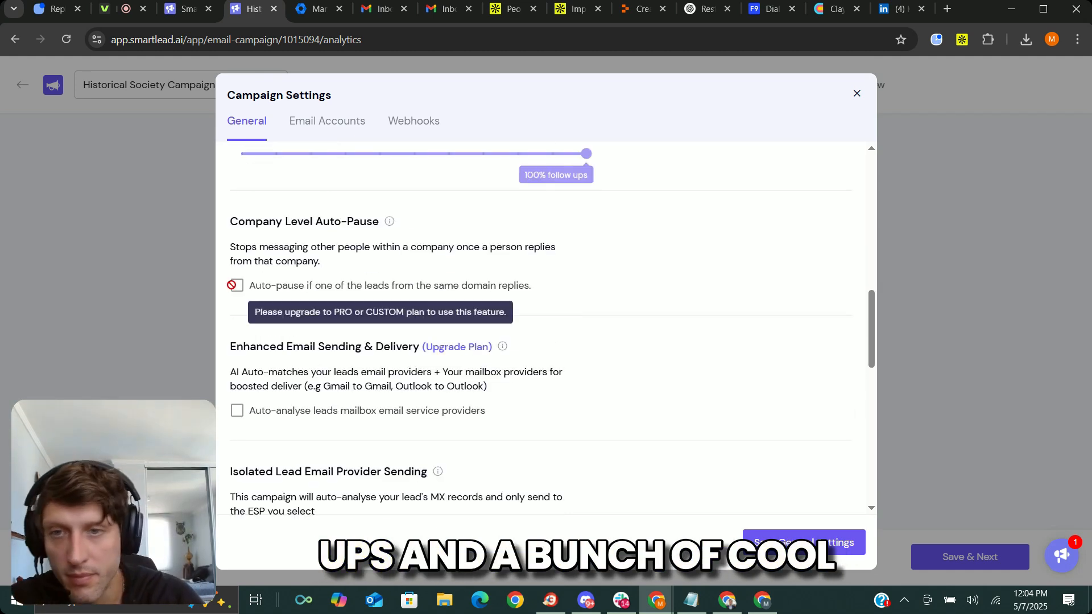
pyautogui.scroll(-12, 380, 343)
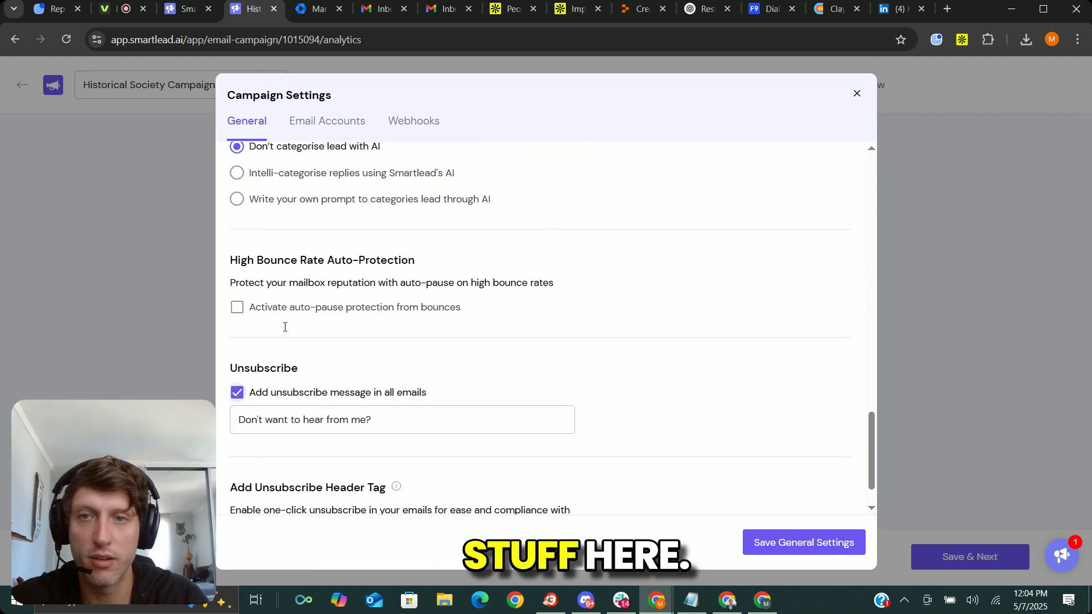
pyautogui.scroll(1, 285, 327)
pyautogui.scroll(15, 307, 381)
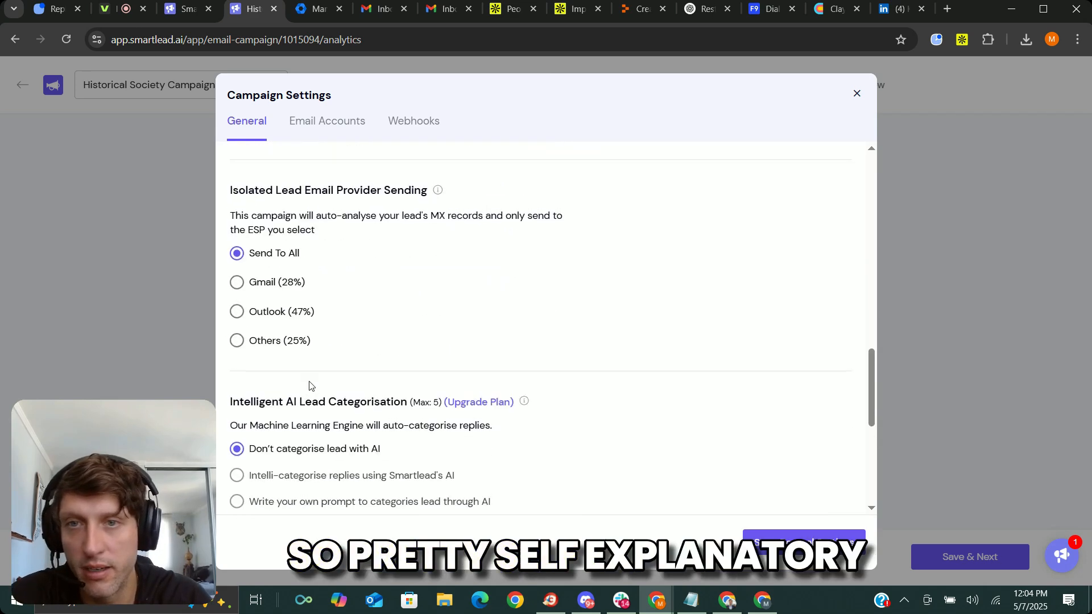
pyautogui.click(856, 94)
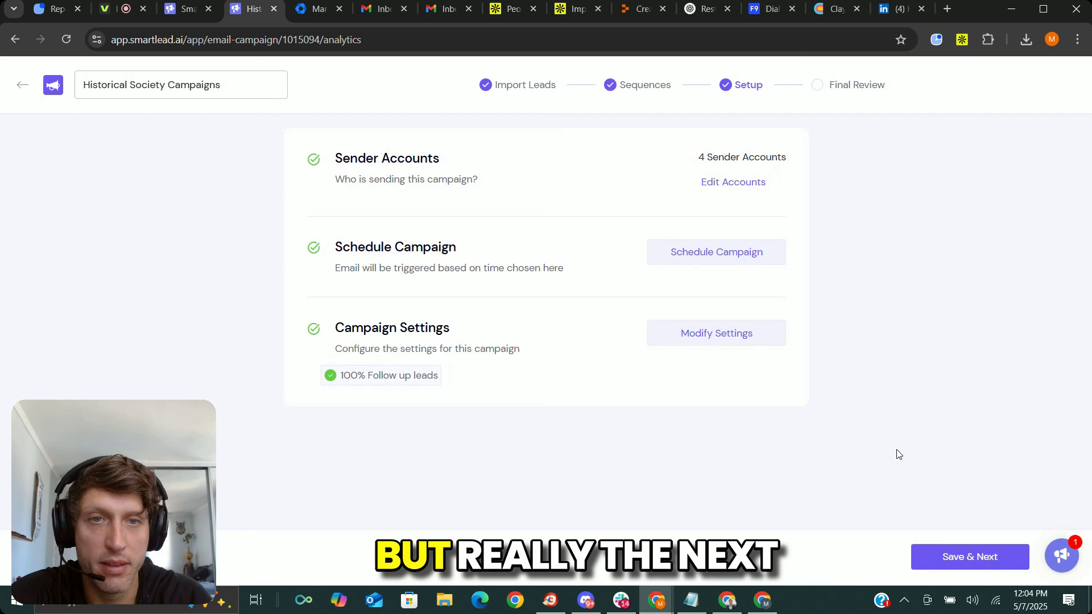
# Examine the first lead's email preview in the campaign's final review, including subject, body and signature, and leave the campaign editor.
pyautogui.click(869, 90)
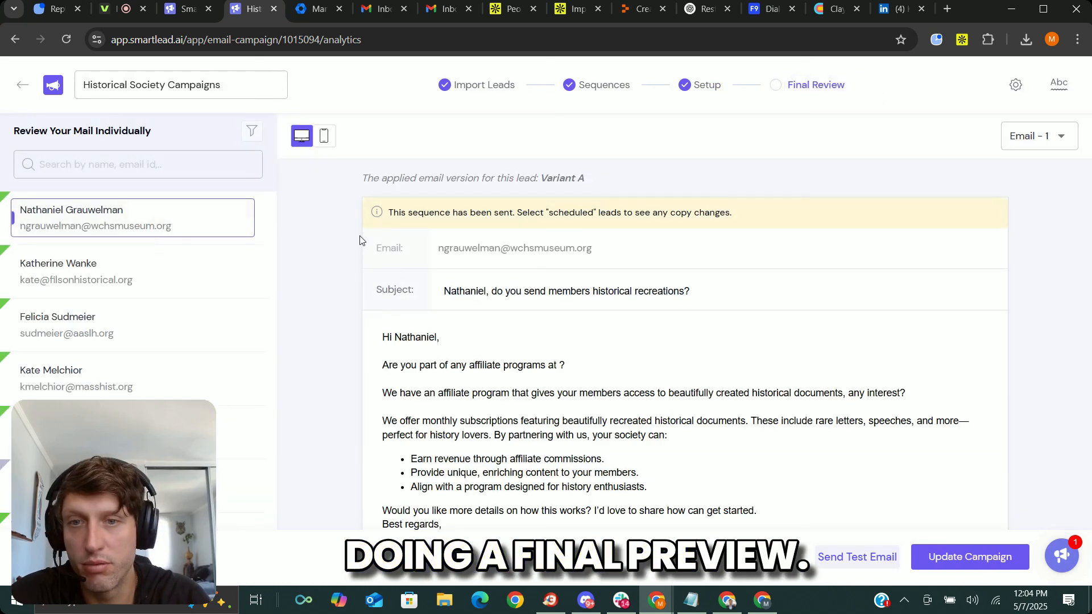
pyautogui.scroll(-3, 387, 225)
pyautogui.moveTo(387, 225); pyautogui.dragTo(759, 418)
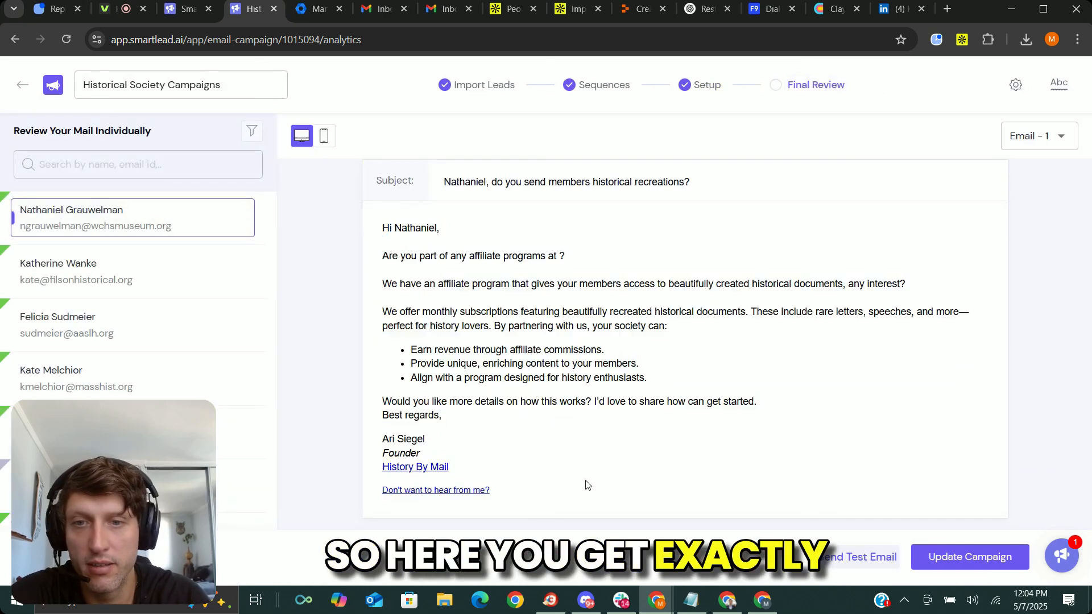
pyautogui.moveTo(585, 482); pyautogui.dragTo(368, 225)
pyautogui.click(466, 273)
pyautogui.scroll(2, 487, 191)
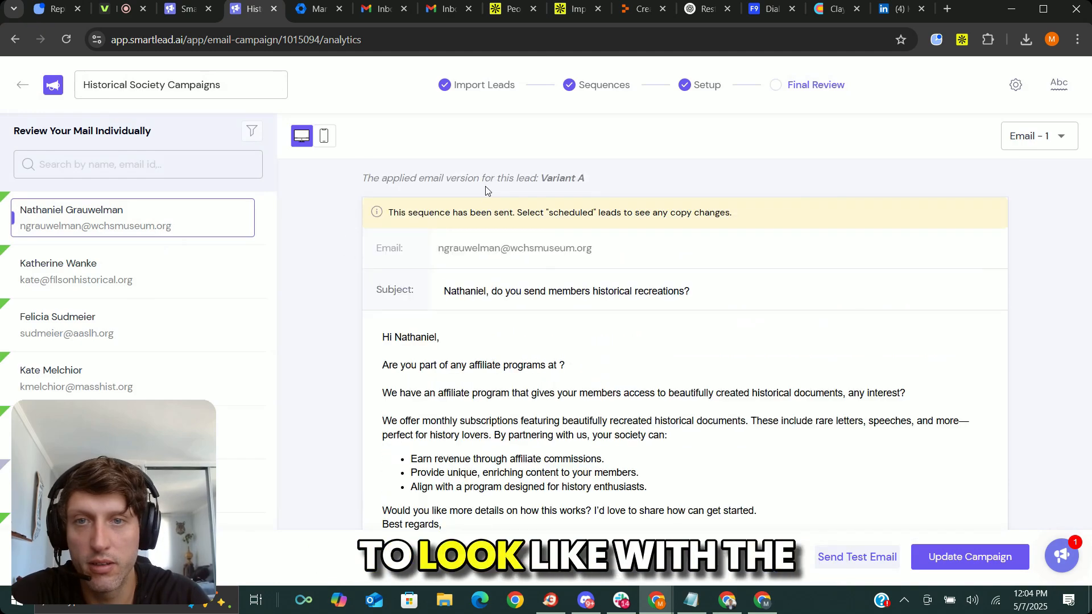
pyautogui.scroll(-2, 427, 368)
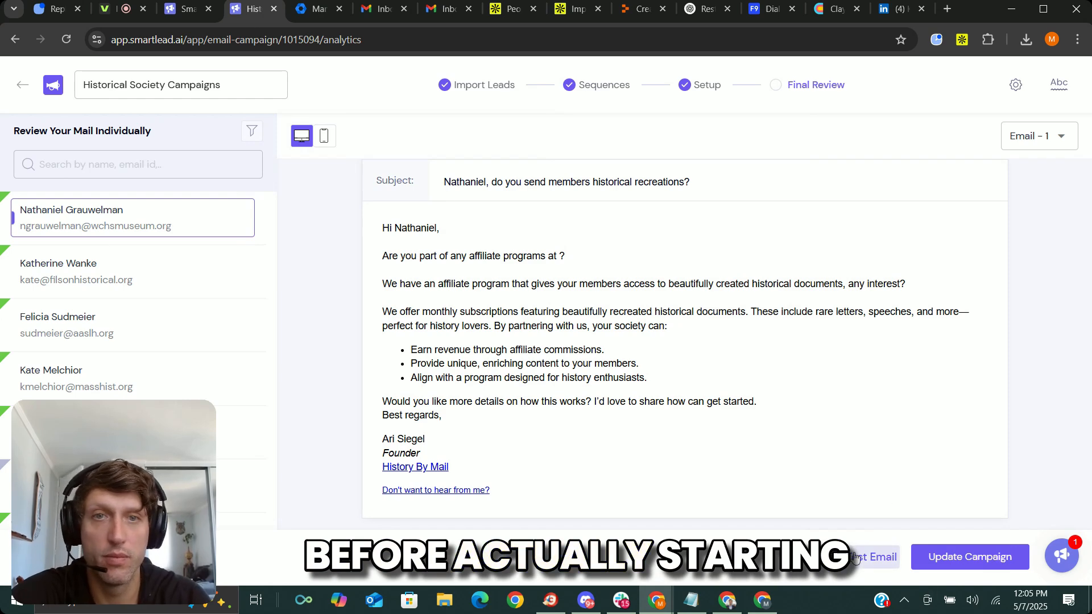
pyautogui.click(20, 89)
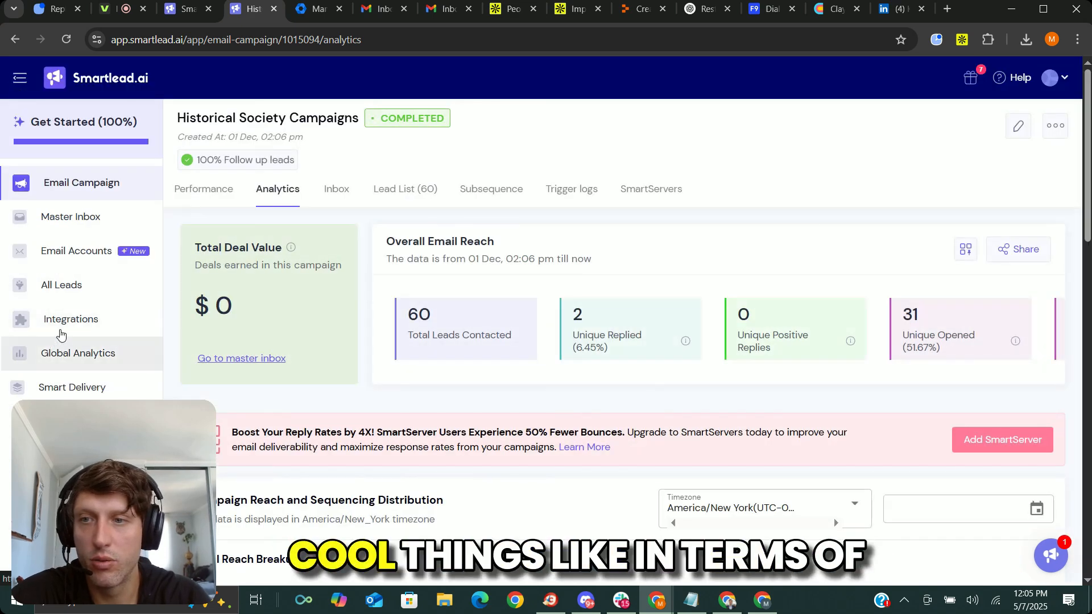
# Review the native integrations available for connecting, including Hubspot, Clay, Listkit, Leadmagic and Outboundsync.
pyautogui.click(73, 320)
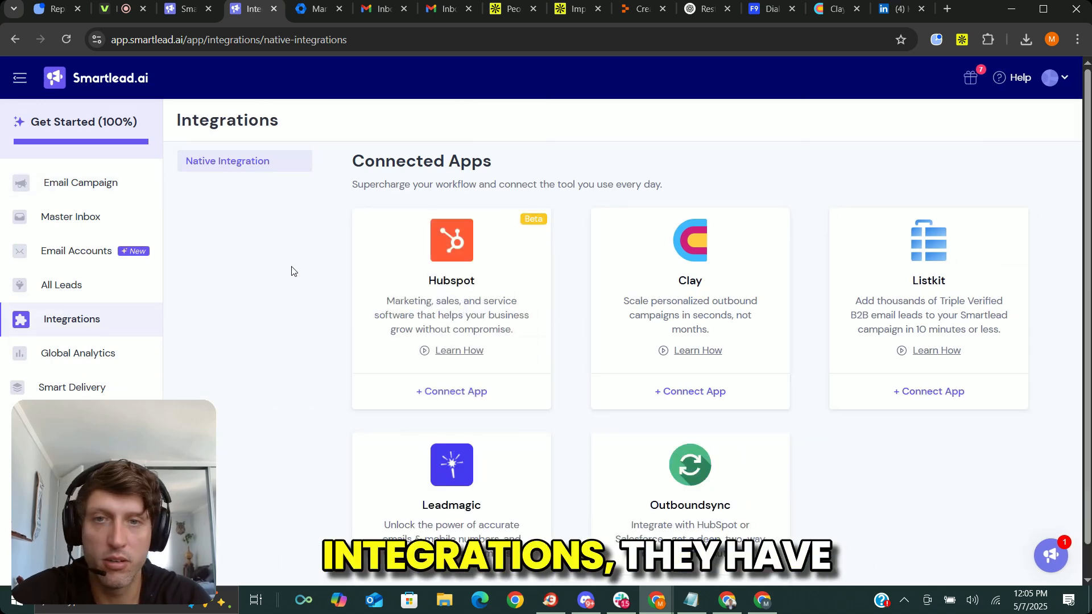
pyautogui.scroll(-1, 495, 344)
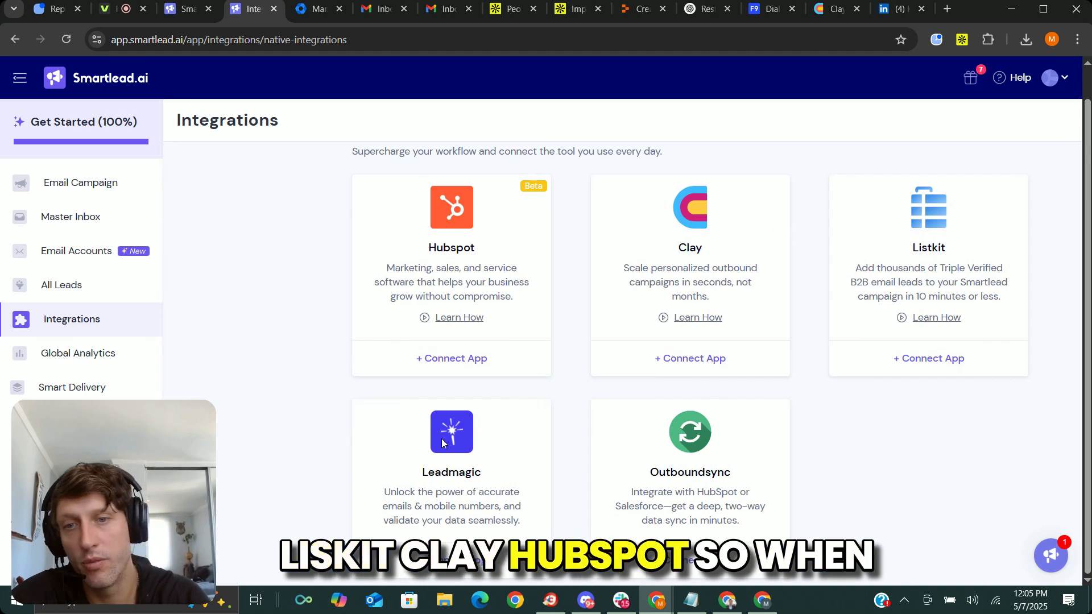
pyautogui.click(472, 278)
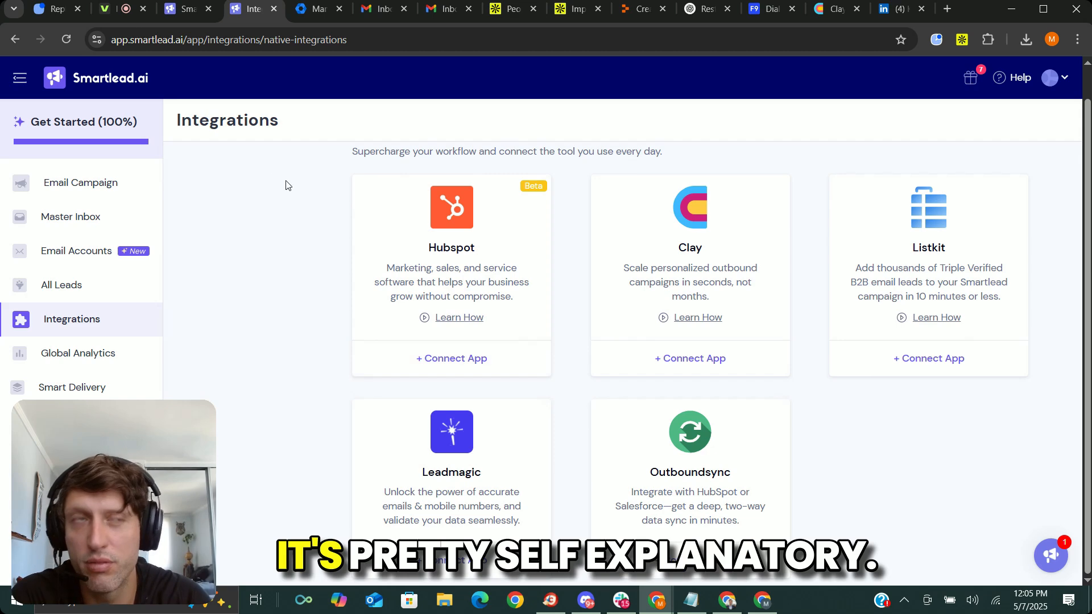
pyautogui.scroll(1, 293, 199)
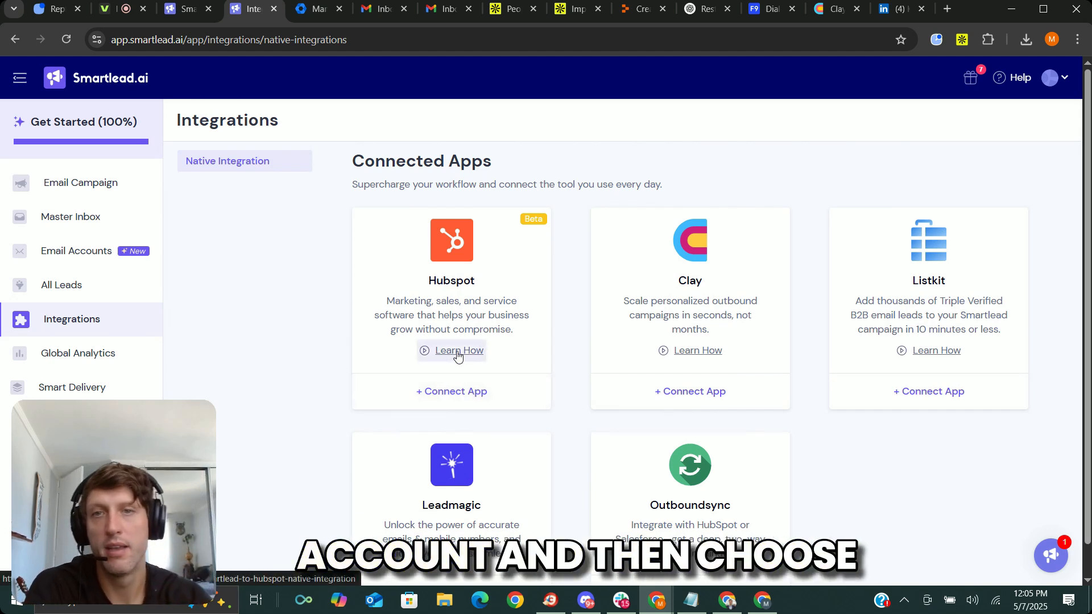
pyautogui.scroll(-1, 294, 310)
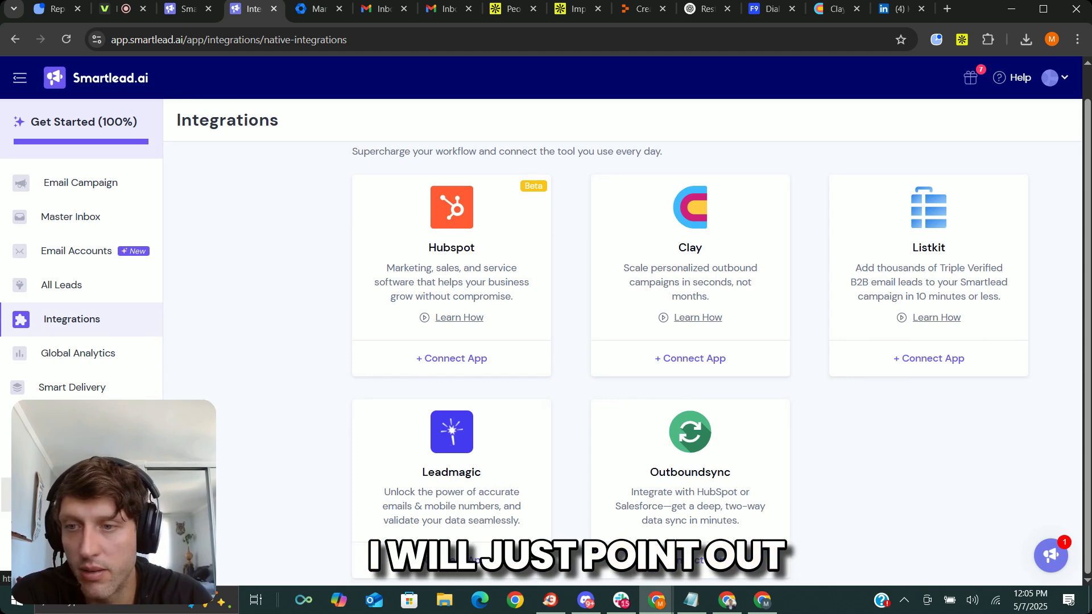
# Browse the Smartlead Courses and view the Smartlead University resource categories.
pyautogui.click(74, 495)
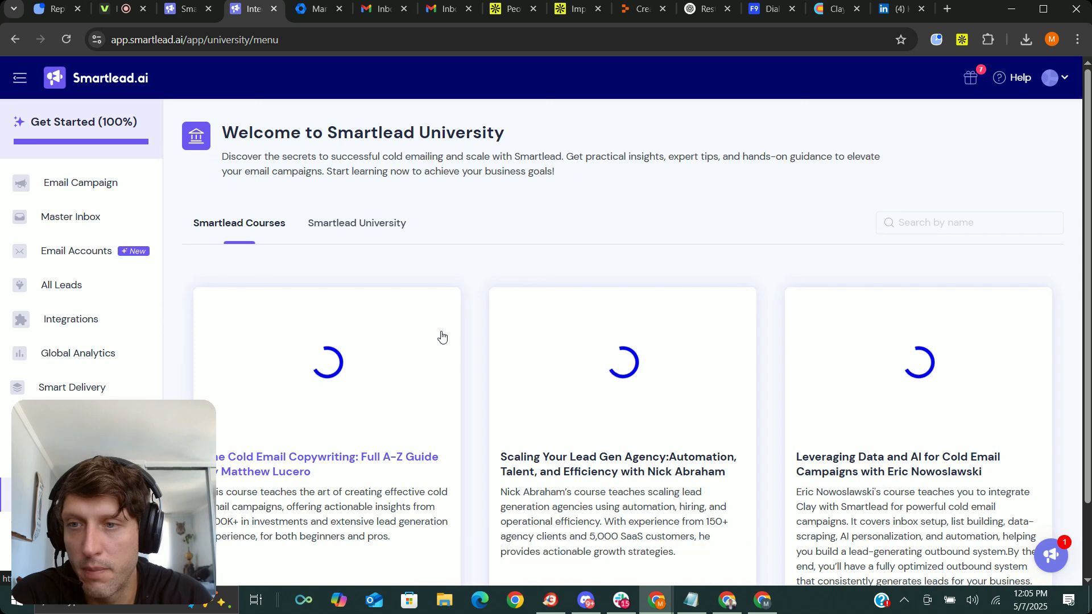
pyautogui.scroll(-1, 500, 171)
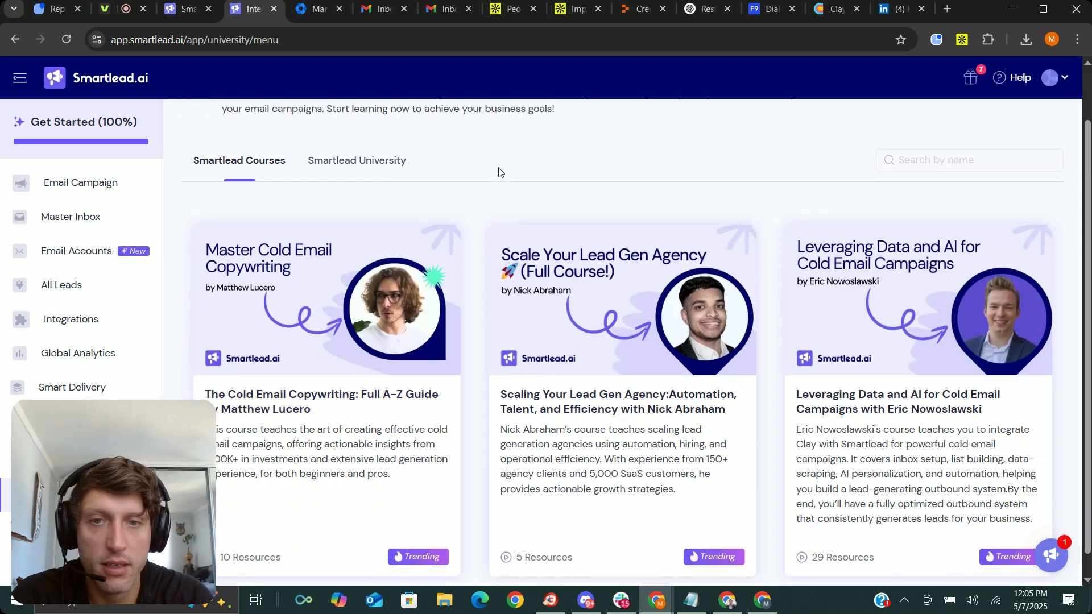
pyautogui.scroll(1, 475, 239)
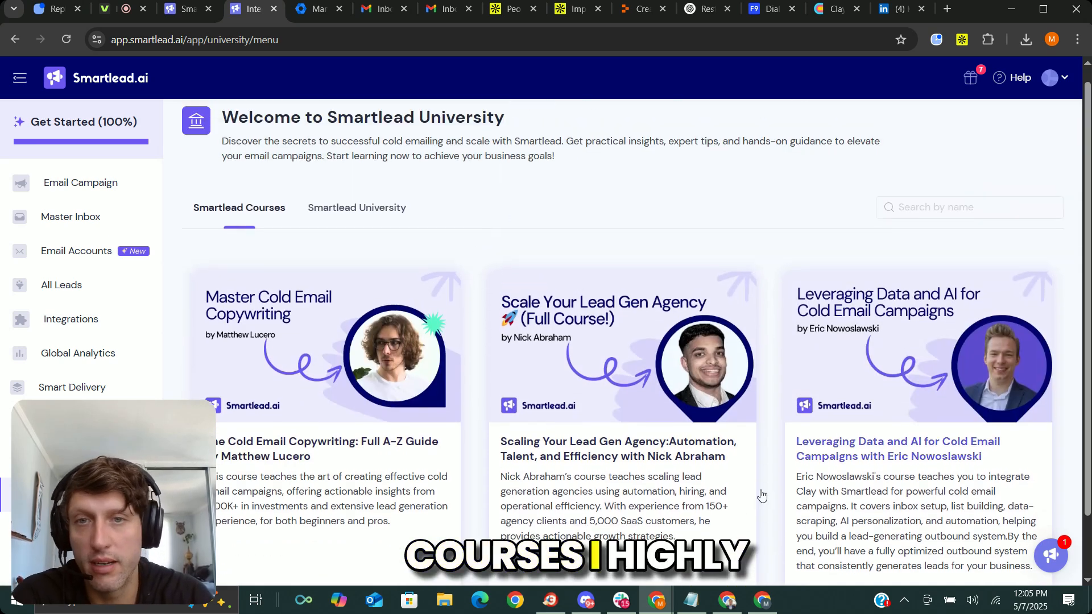
pyautogui.scroll(1, 459, 281)
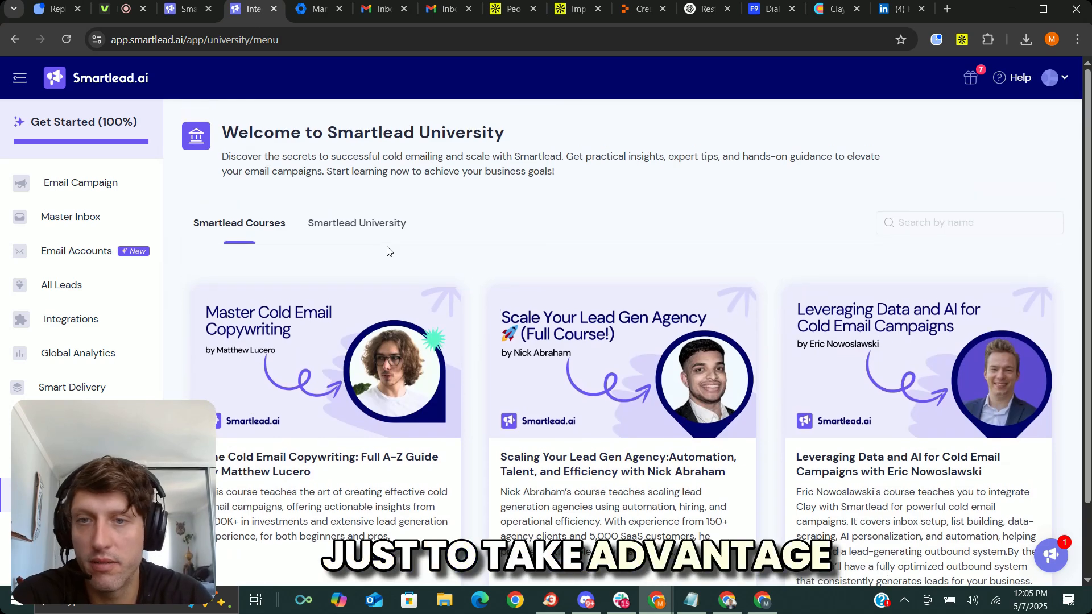
pyautogui.moveTo(398, 200); pyautogui.dragTo(332, 158)
pyautogui.click(331, 159)
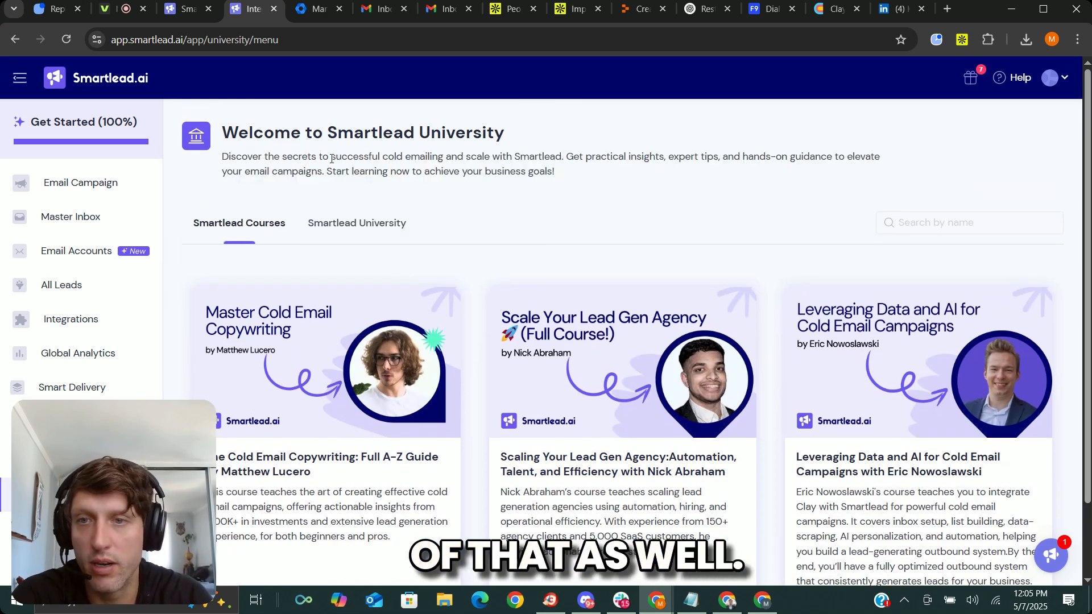
pyautogui.click(348, 226)
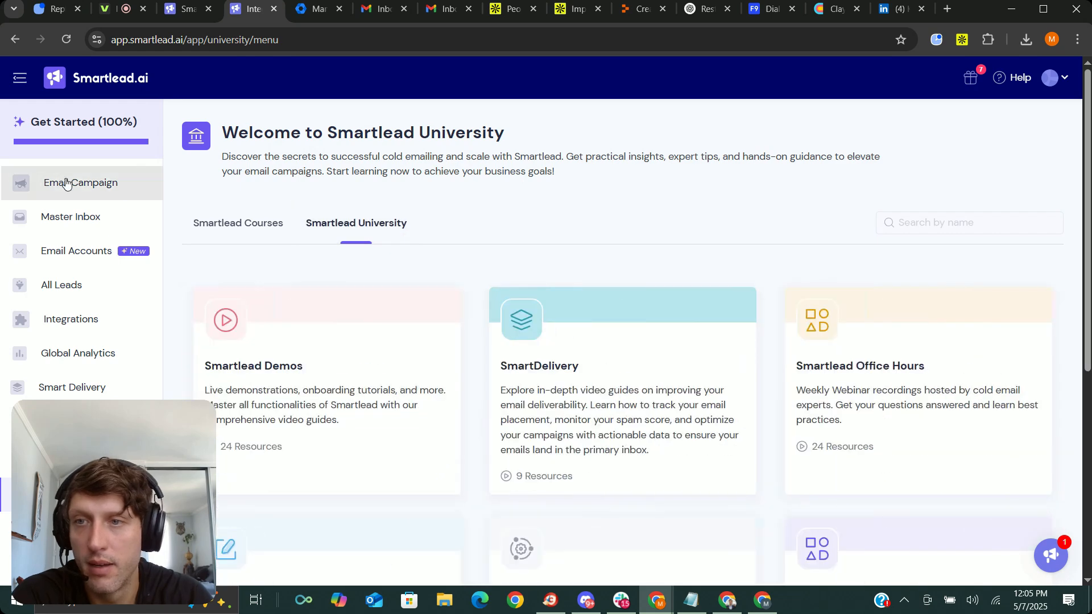
# View the folders used to organise the email campaigns and return to the list of all campaigns.
pyautogui.click(91, 190)
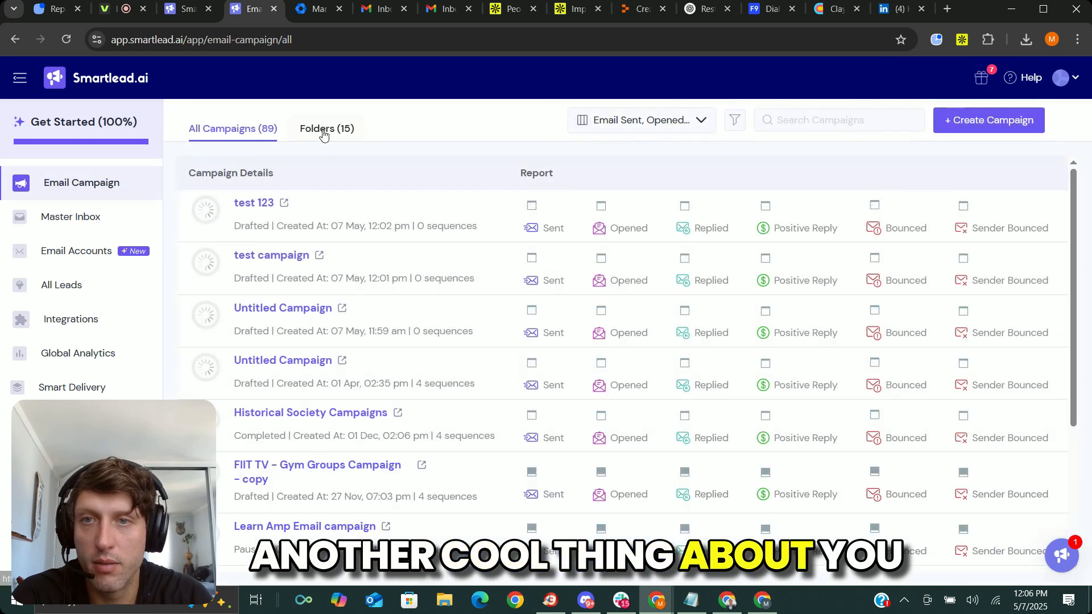
pyautogui.click(323, 132)
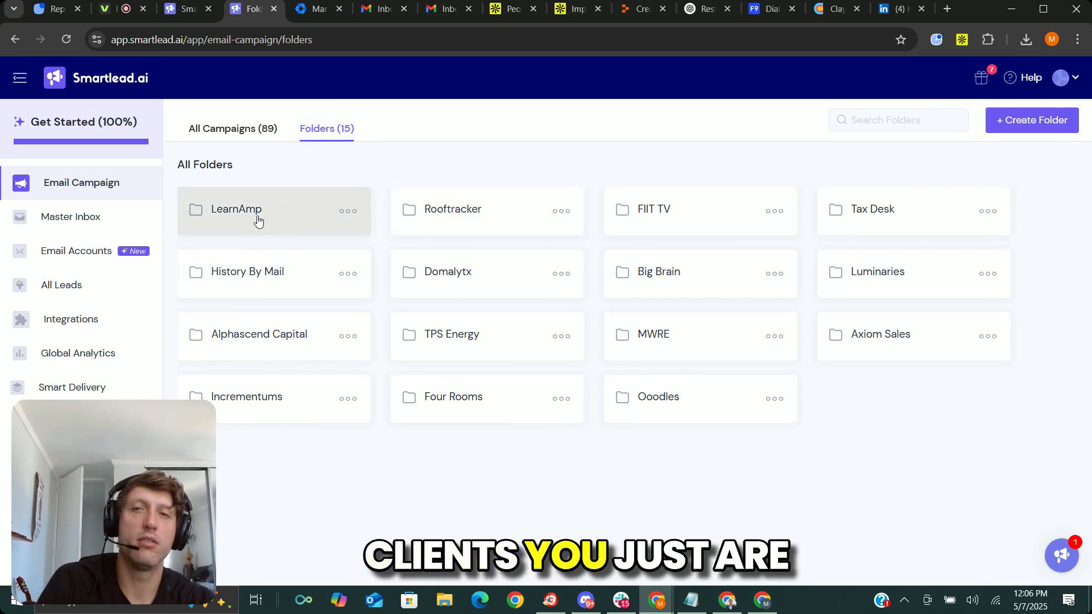
pyautogui.click(250, 129)
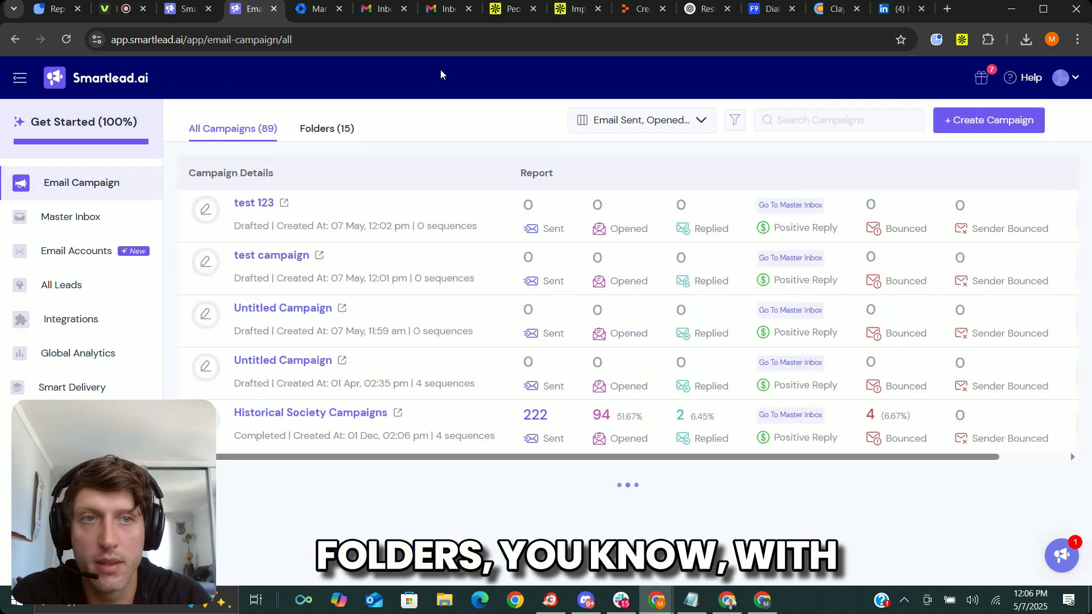
# Examine the list of all leads with their email provider, creation date and associated campaigns.
pyautogui.click(60, 295)
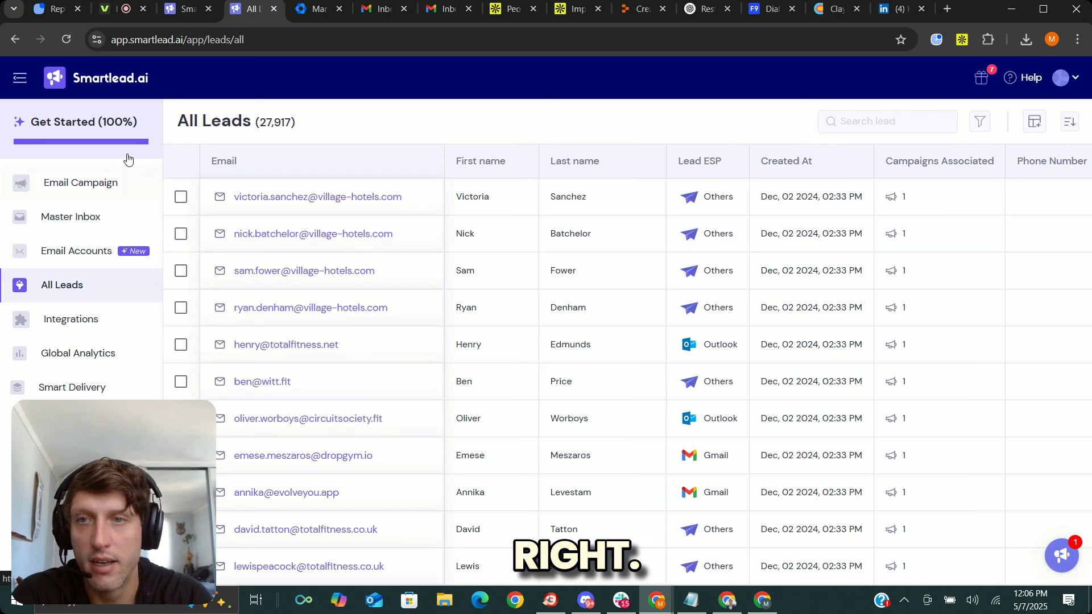
pyautogui.moveTo(179, 121); pyautogui.dragTo(316, 123)
pyautogui.scroll(-20, 380, 273)
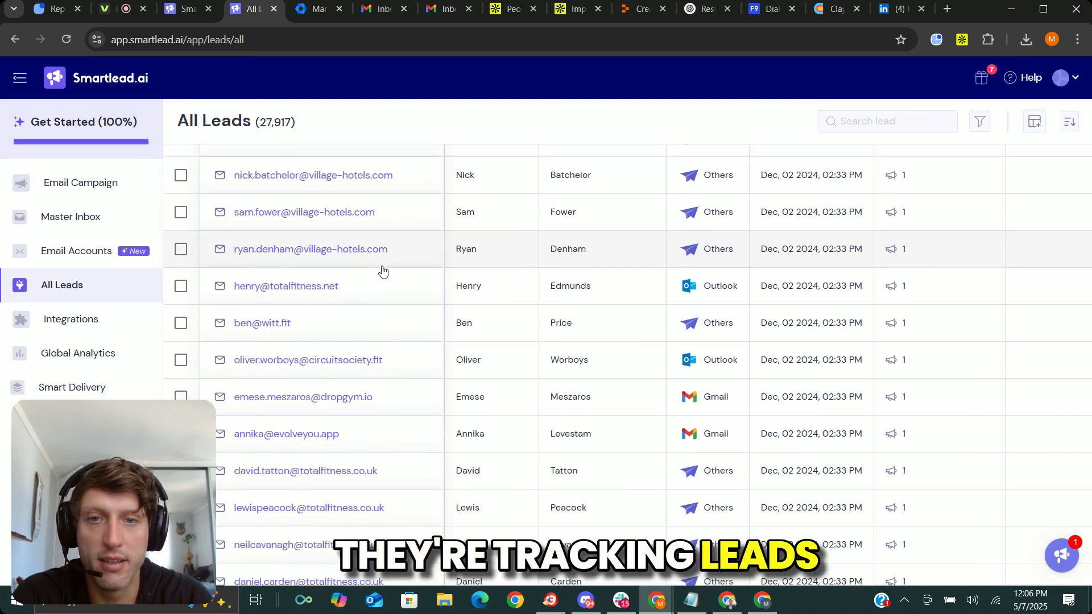
pyautogui.scroll(20, 379, 280)
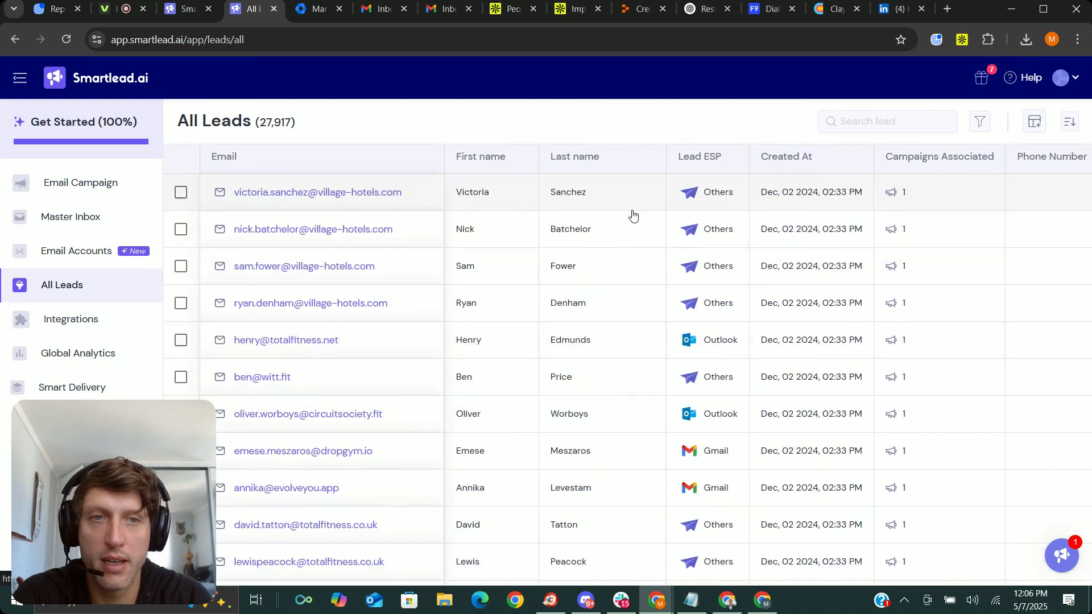
pyautogui.scroll(-5, 632, 215)
pyautogui.scroll(5, 641, 210)
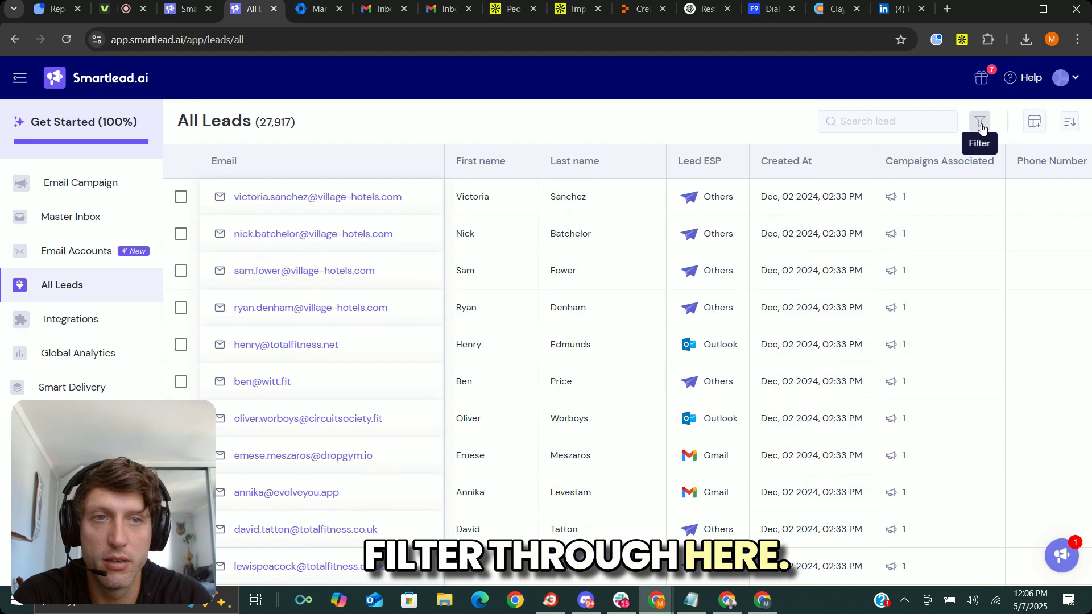